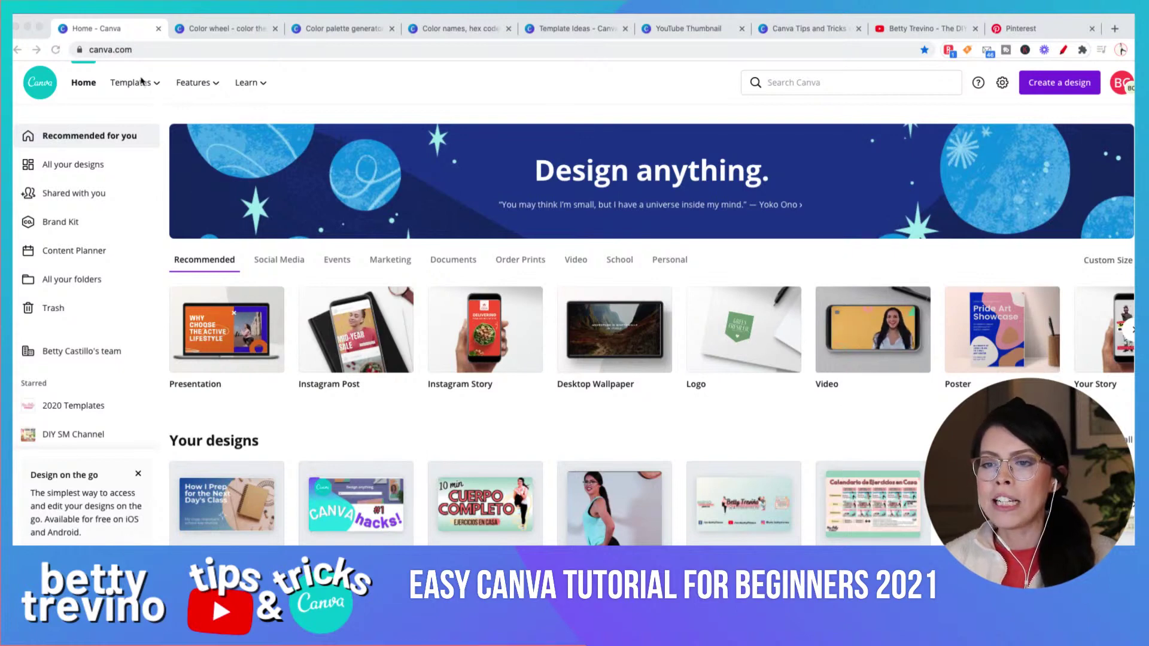
- Open the full template library and browse its categories, including Facebook Posts and Instagram Stories
click(139, 90)
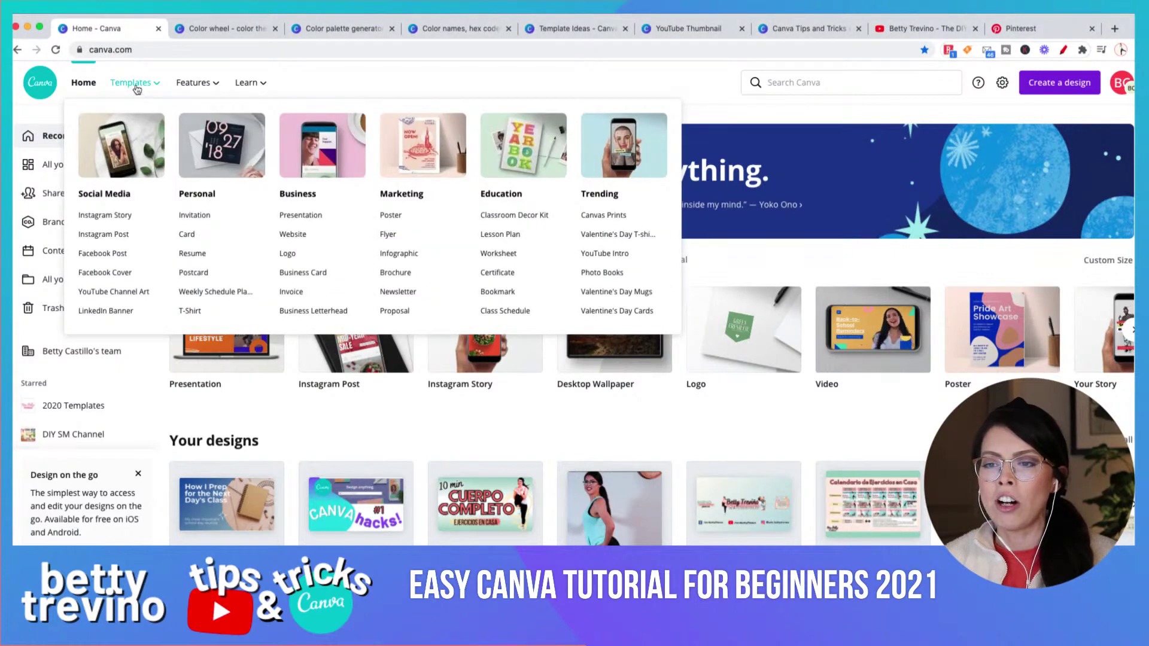
click(136, 89)
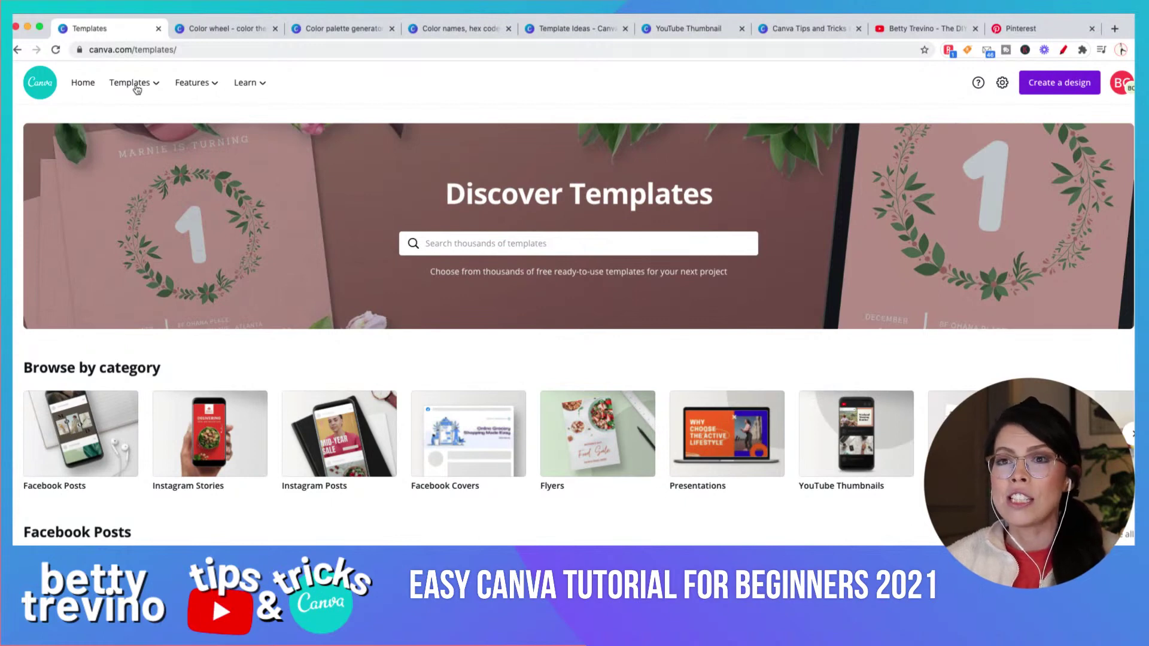
scroll(323, 541, down, 1)
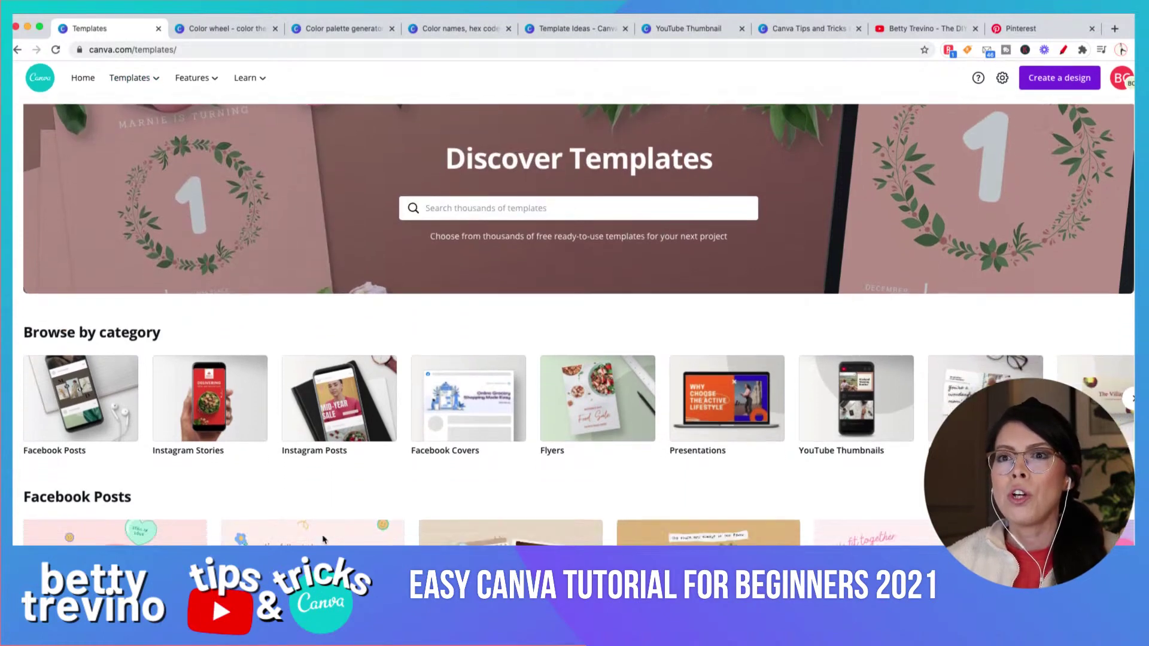
scroll(323, 541, down, 5)
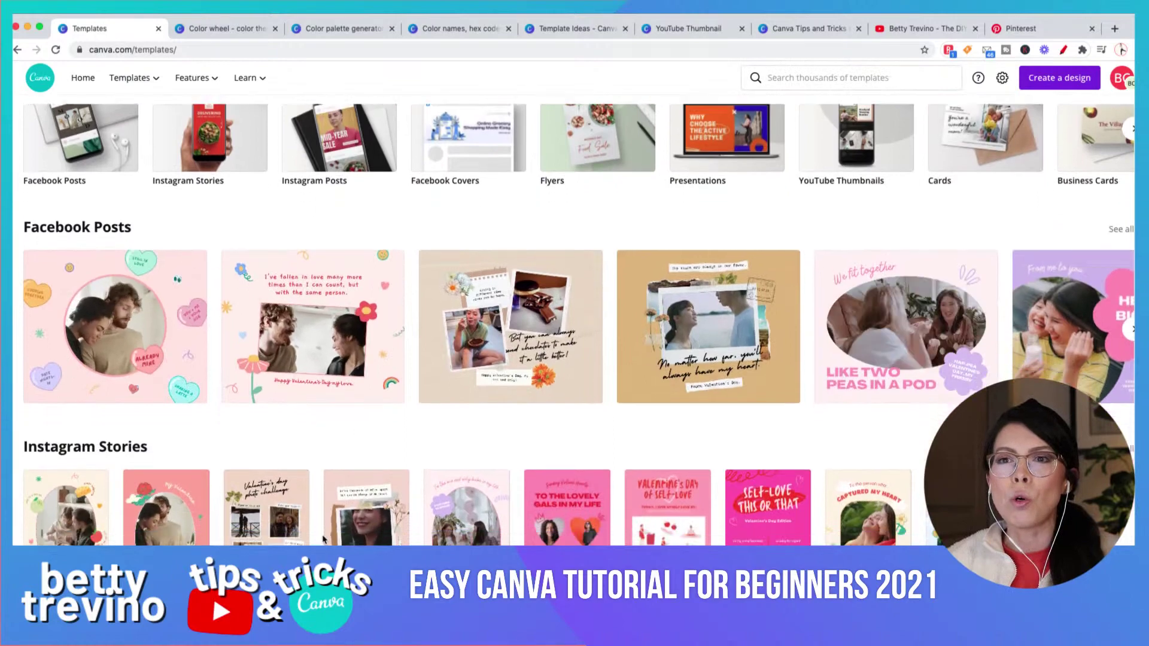
scroll(323, 540, down, 3)
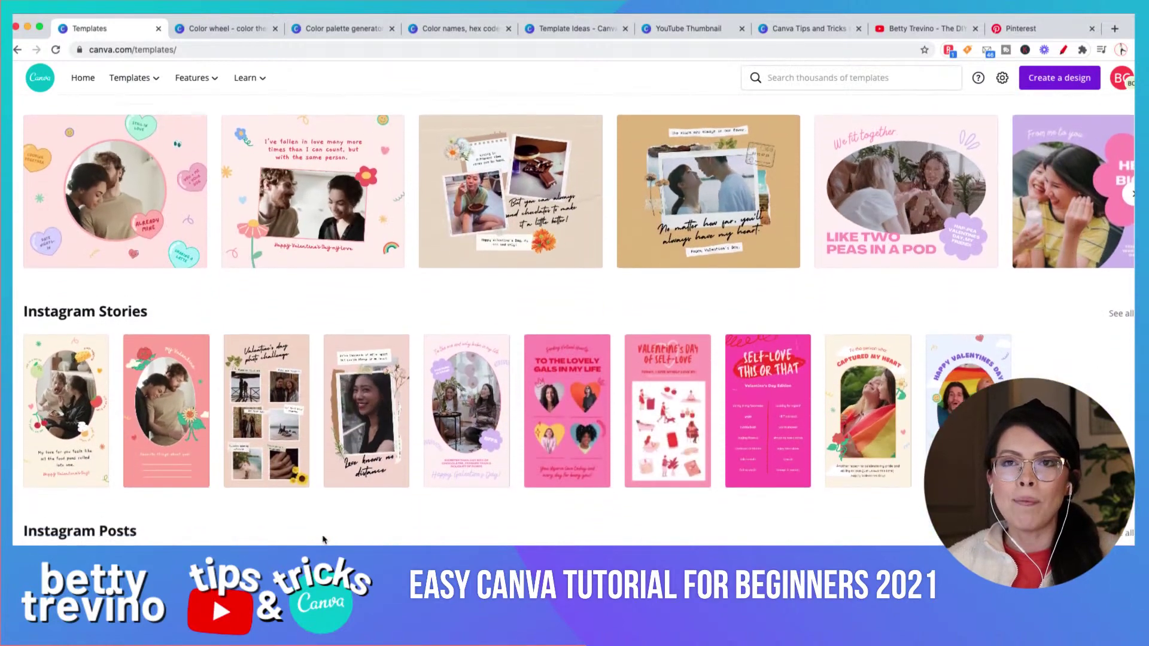
scroll(323, 540, up, 9)
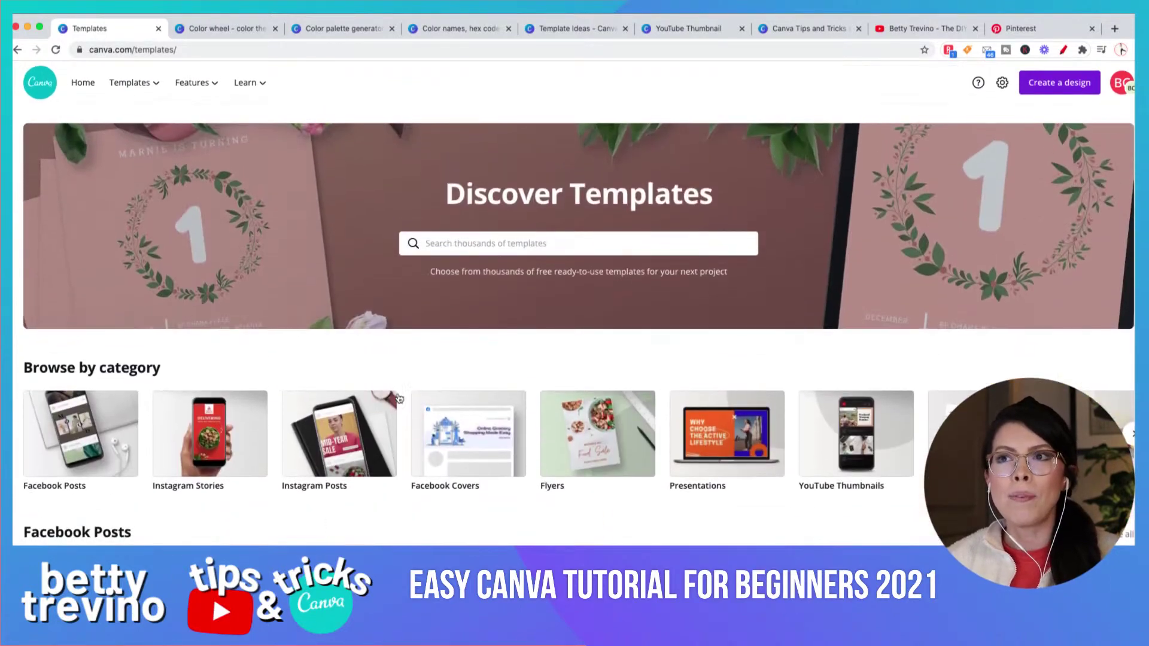
- Search the template library for Fitness and filter the templates by the yellow colour
click(483, 241)
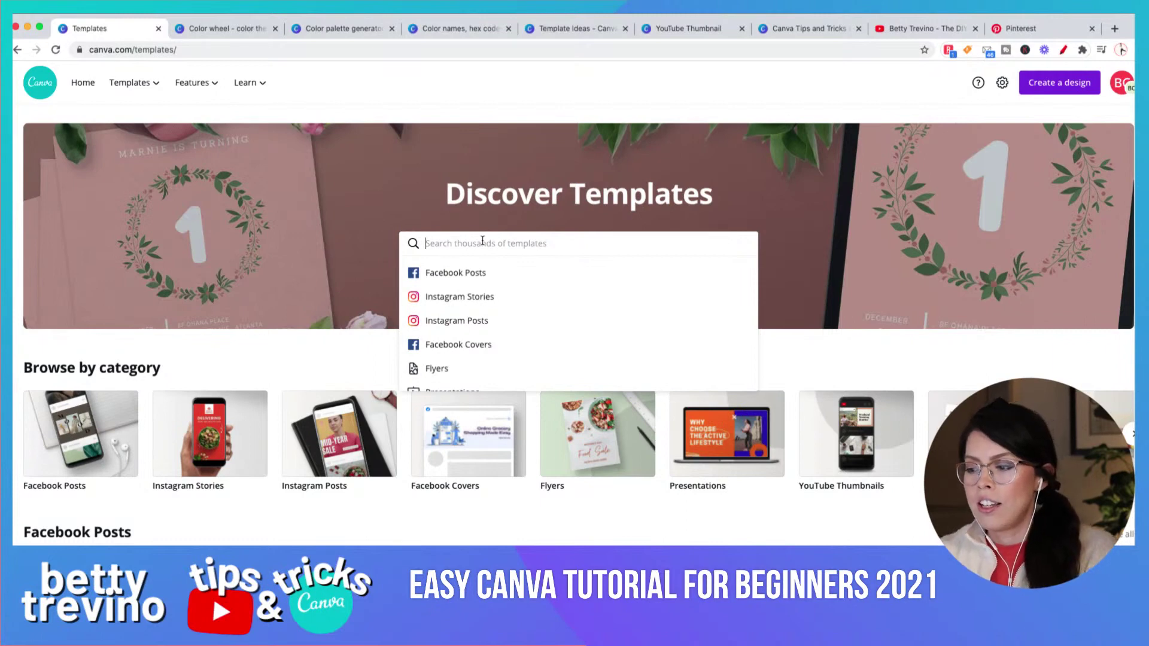
text(Fitness)
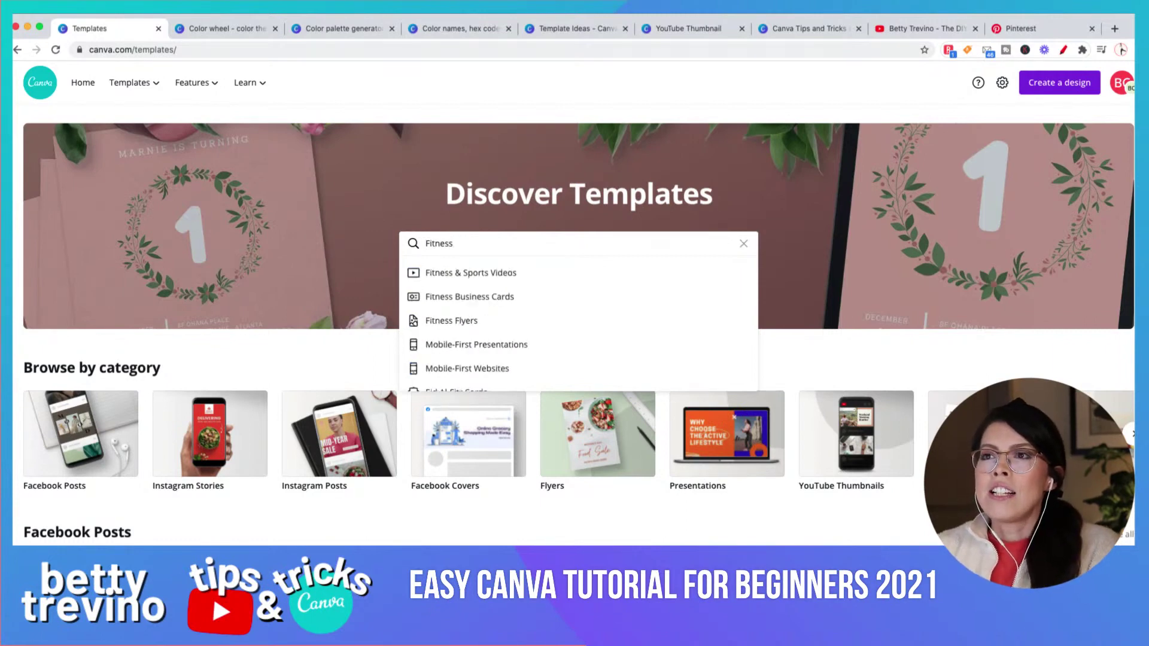
key(Return)
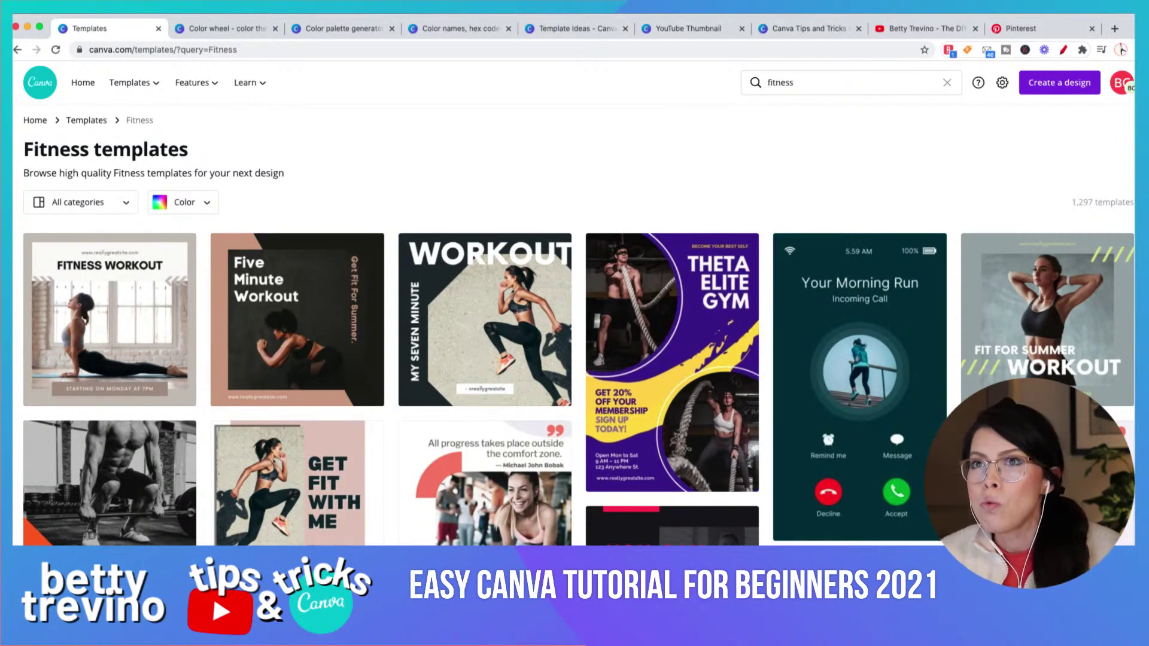
click(208, 203)
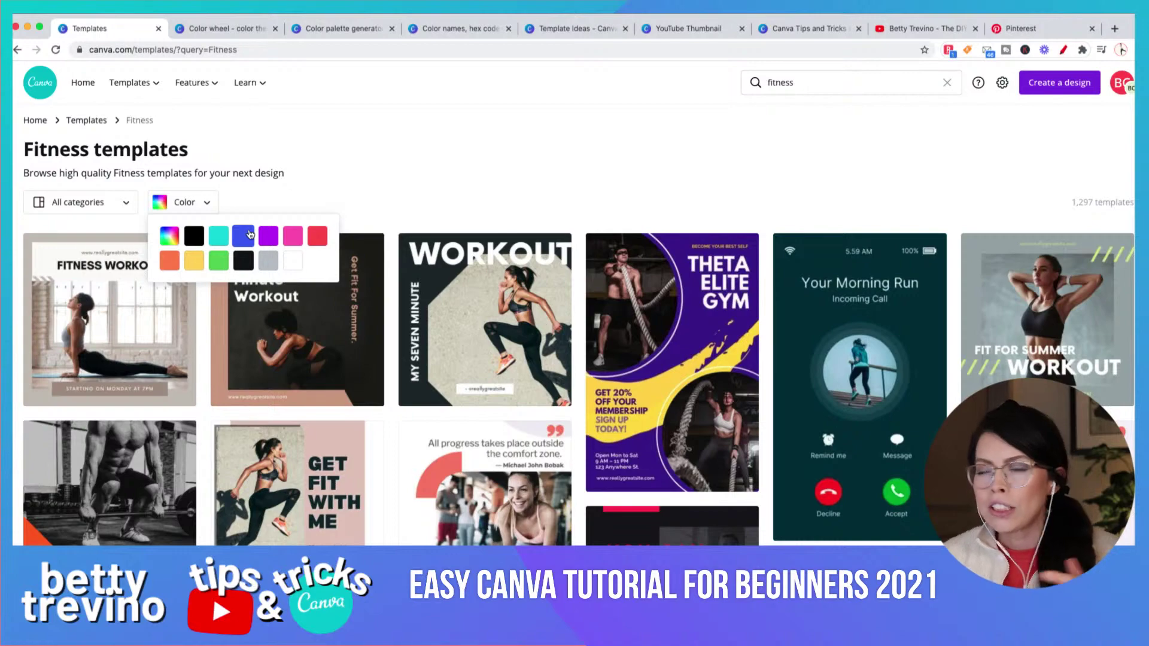
click(195, 262)
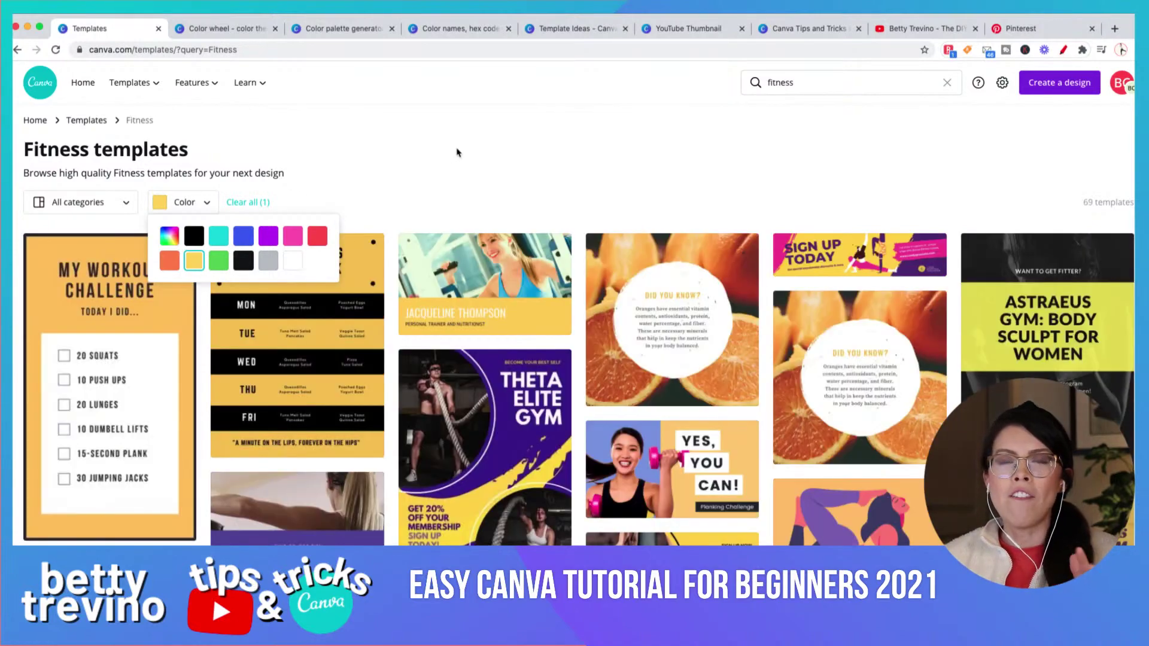
click(457, 153)
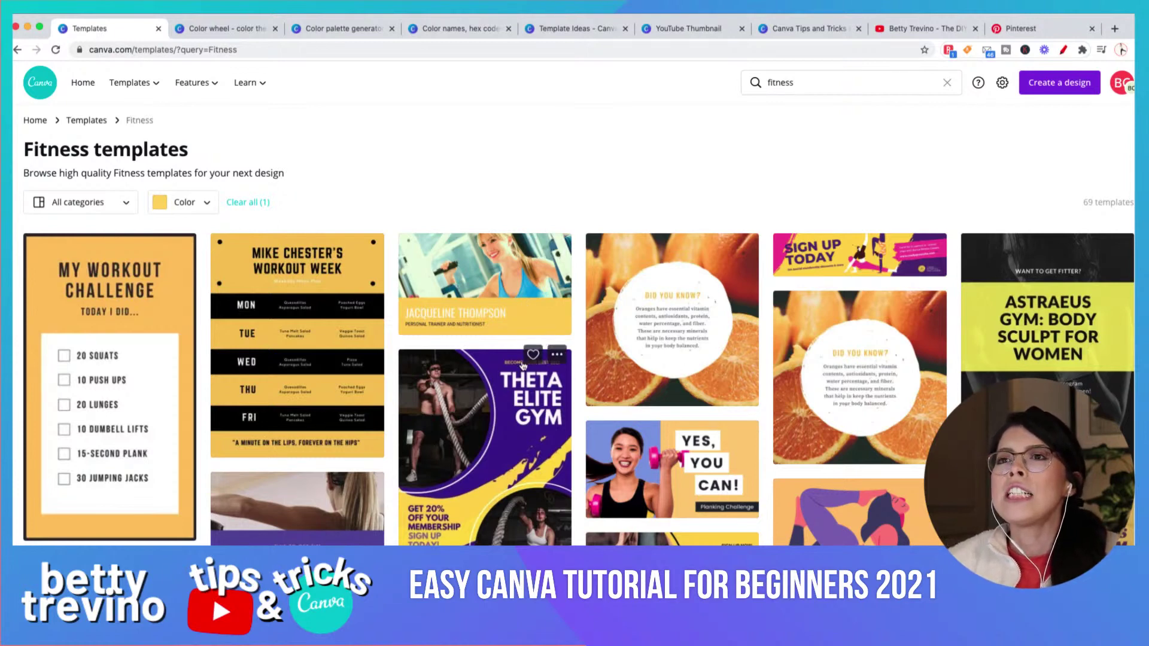
- Start a new design from the Yellow and Purple Bold Health / Fitness YouTube Thumbnail template with the "Yes, You Can!" text
scroll(522, 367, down, 3)
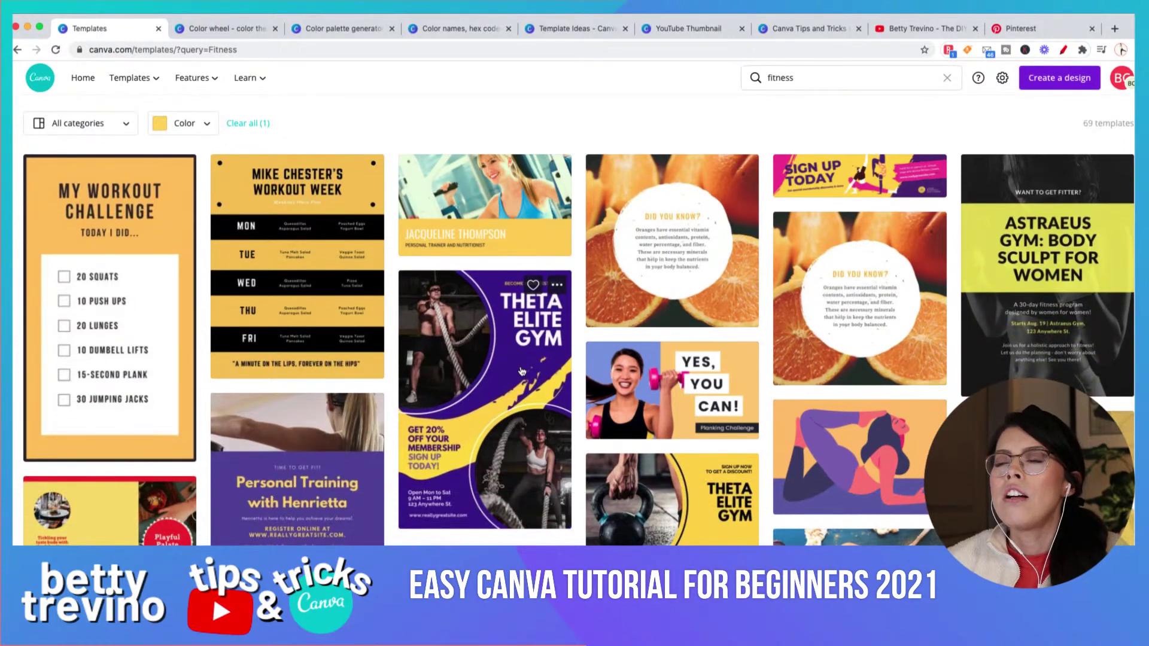
scroll(522, 371, up, 1)
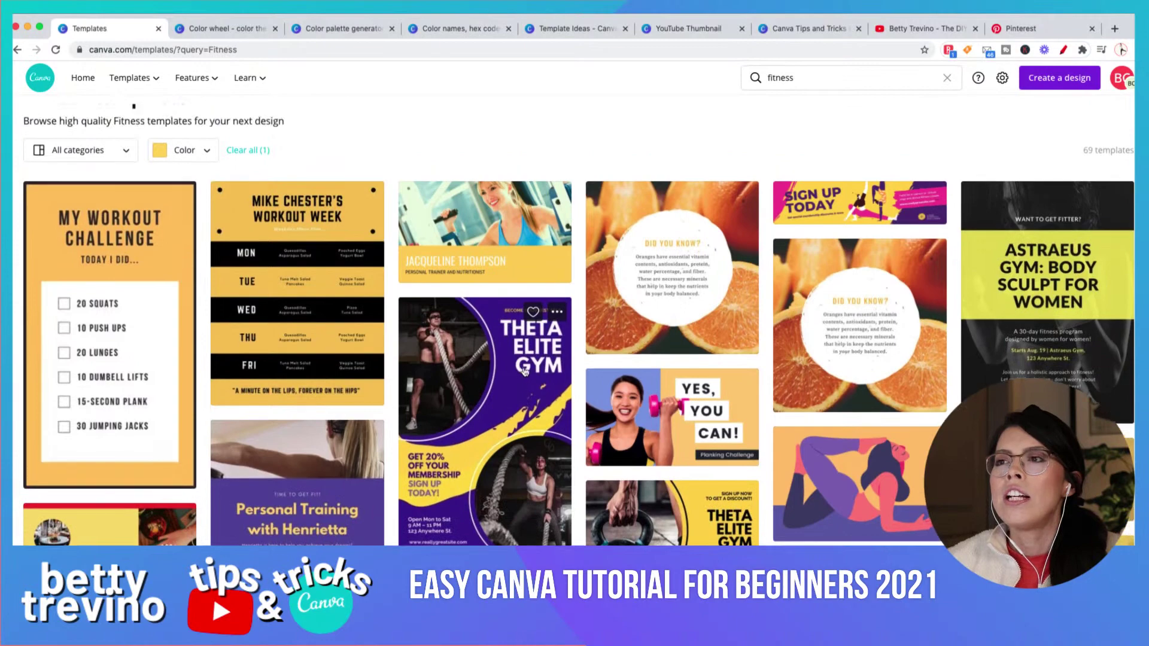
click(662, 427)
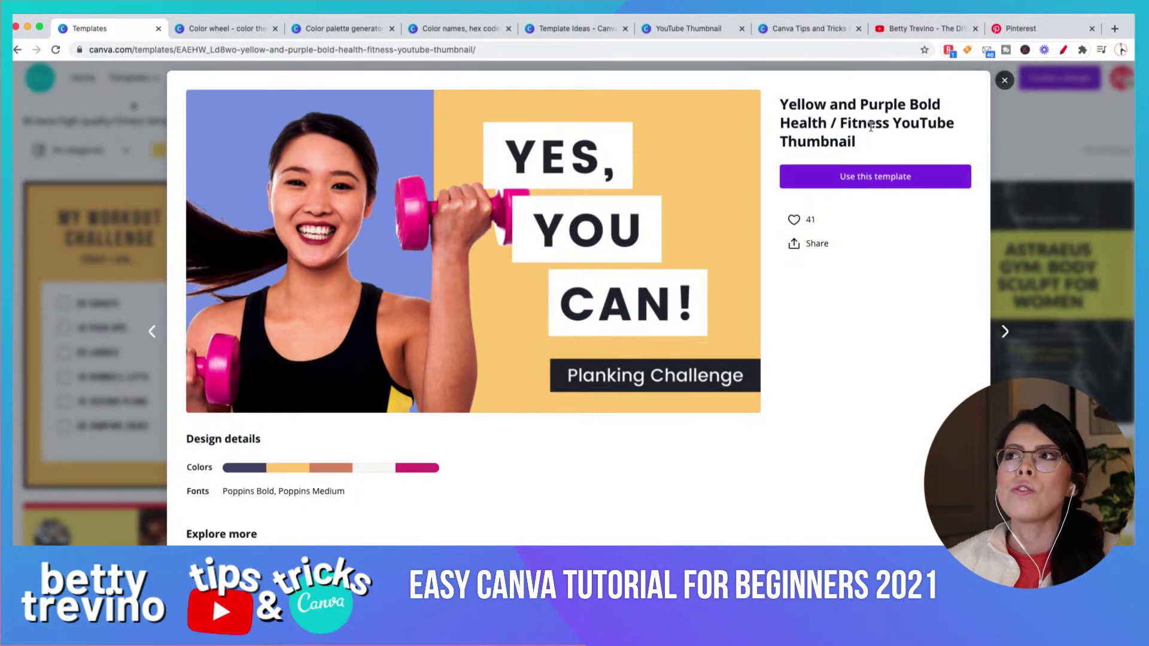
click(832, 182)
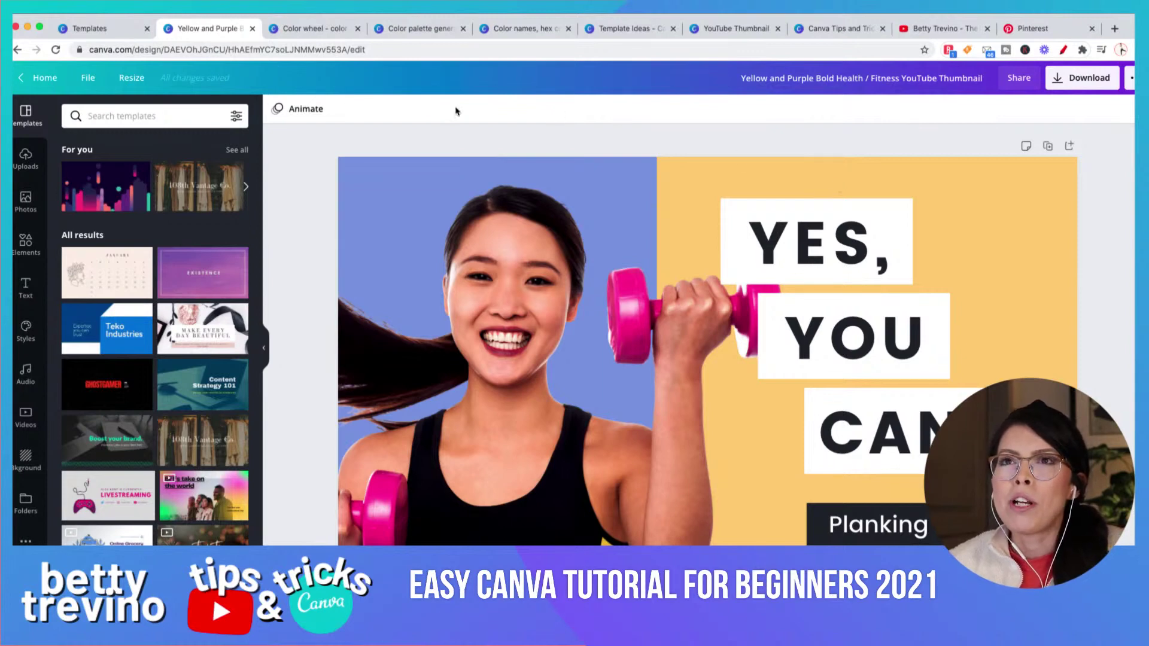
- Open the resize options for the thumbnail and look through the available preset formats
click(131, 82)
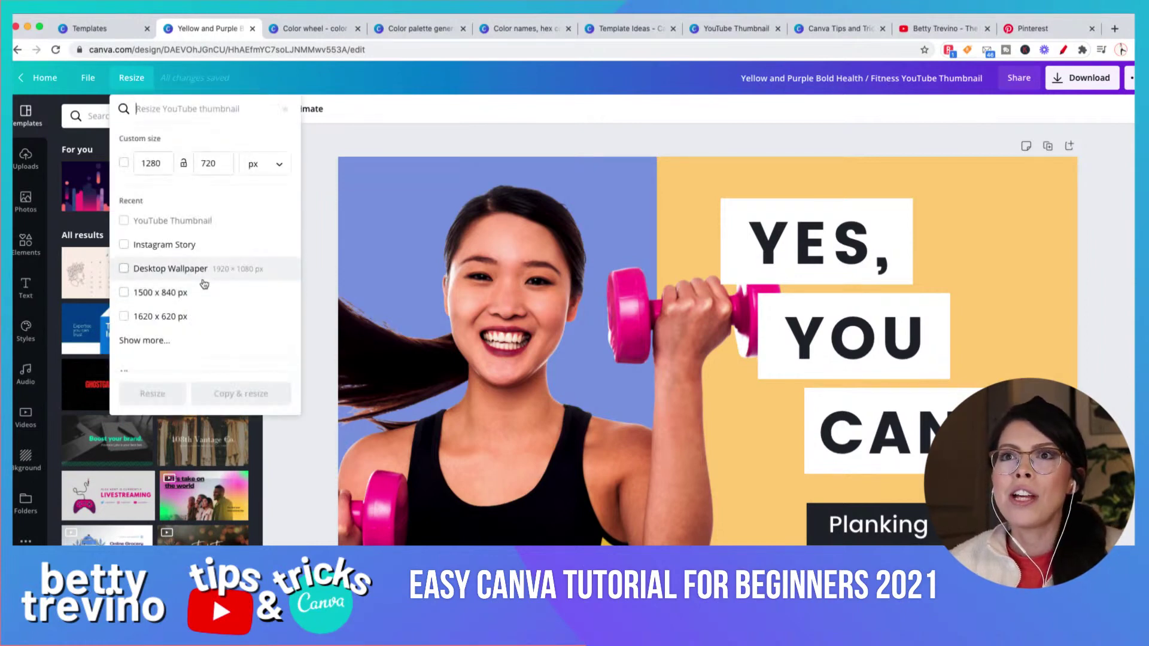
scroll(204, 284, down, 3)
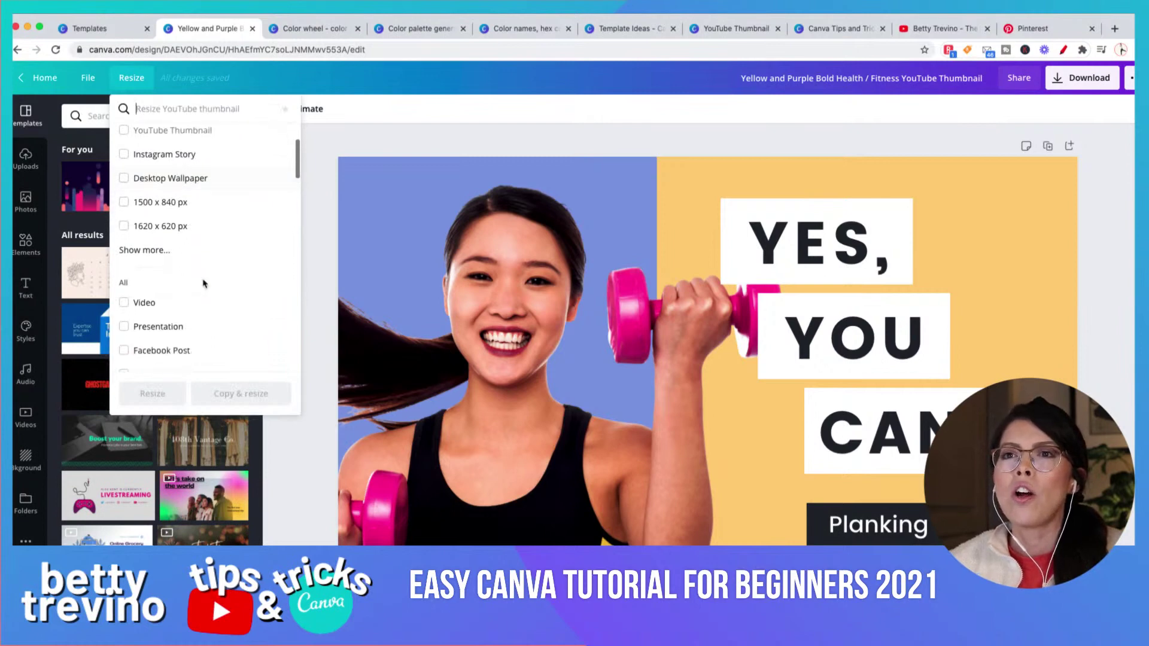
scroll(204, 284, down, 3)
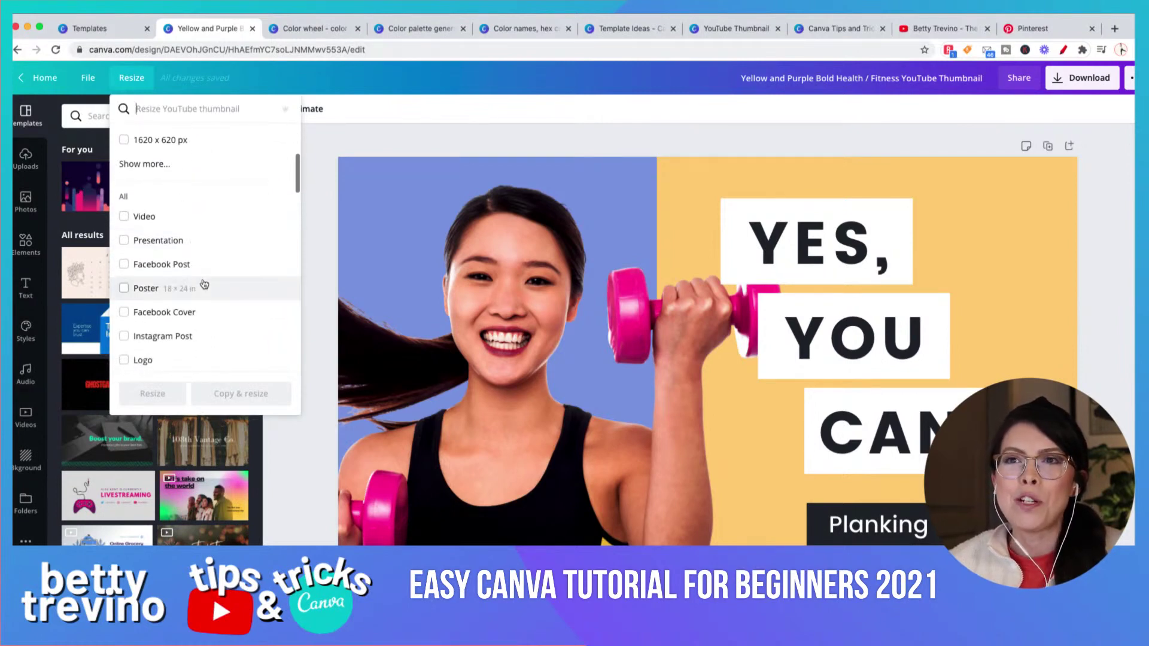
scroll(204, 284, up, 6)
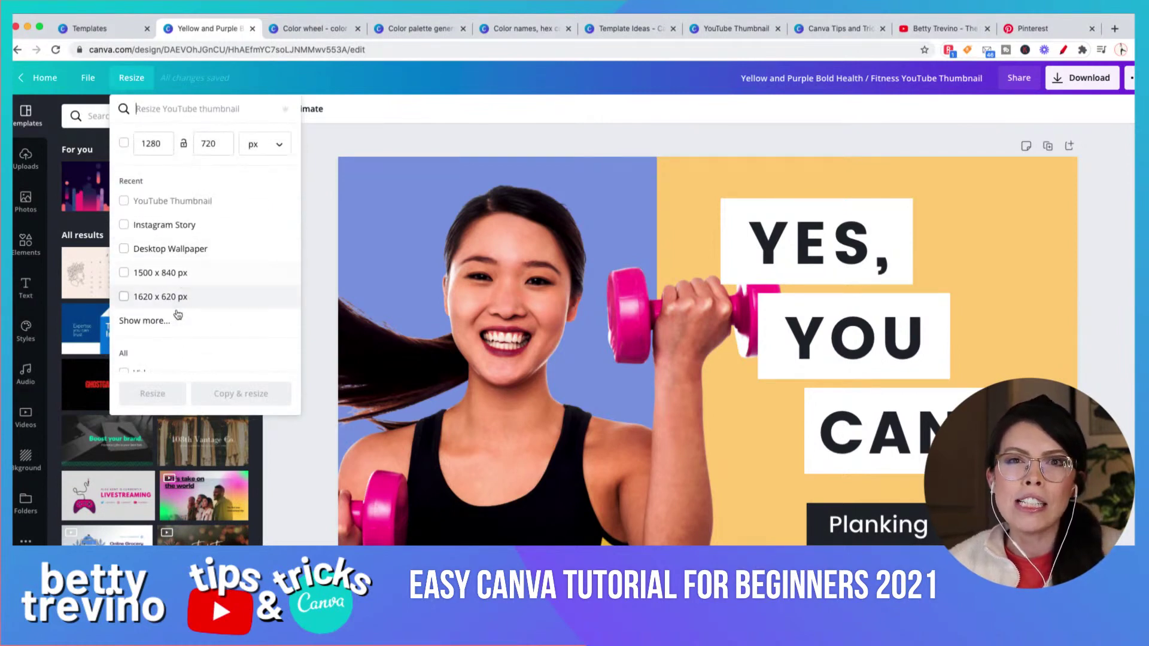
scroll(181, 293, down, 6)
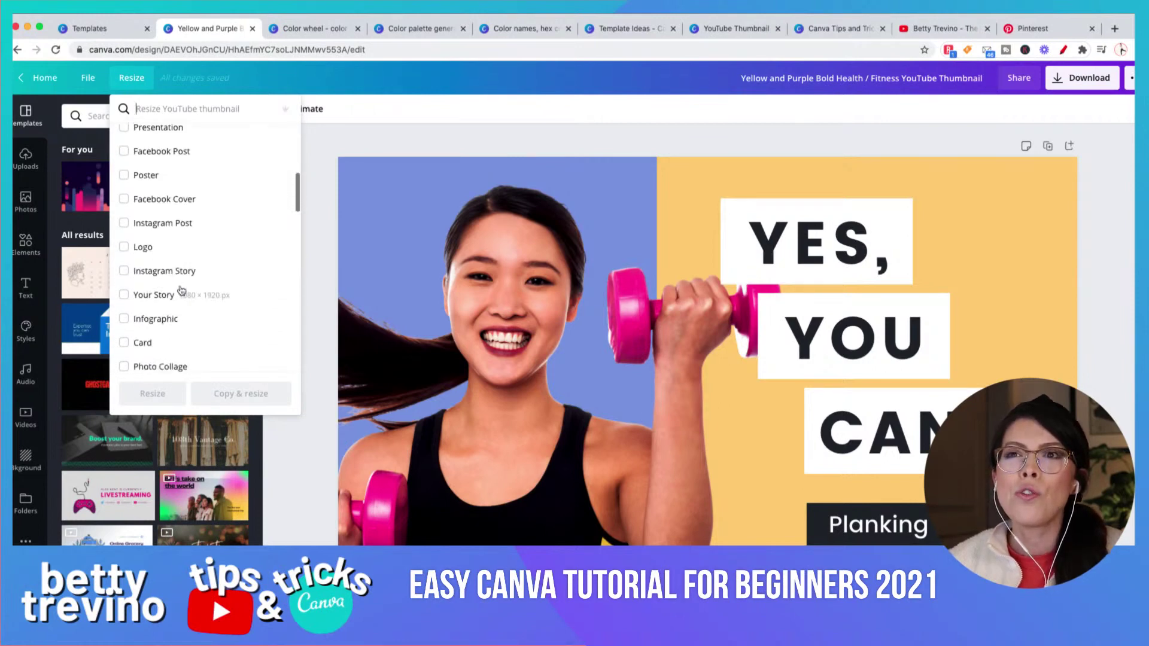
scroll(181, 291, down, 7)
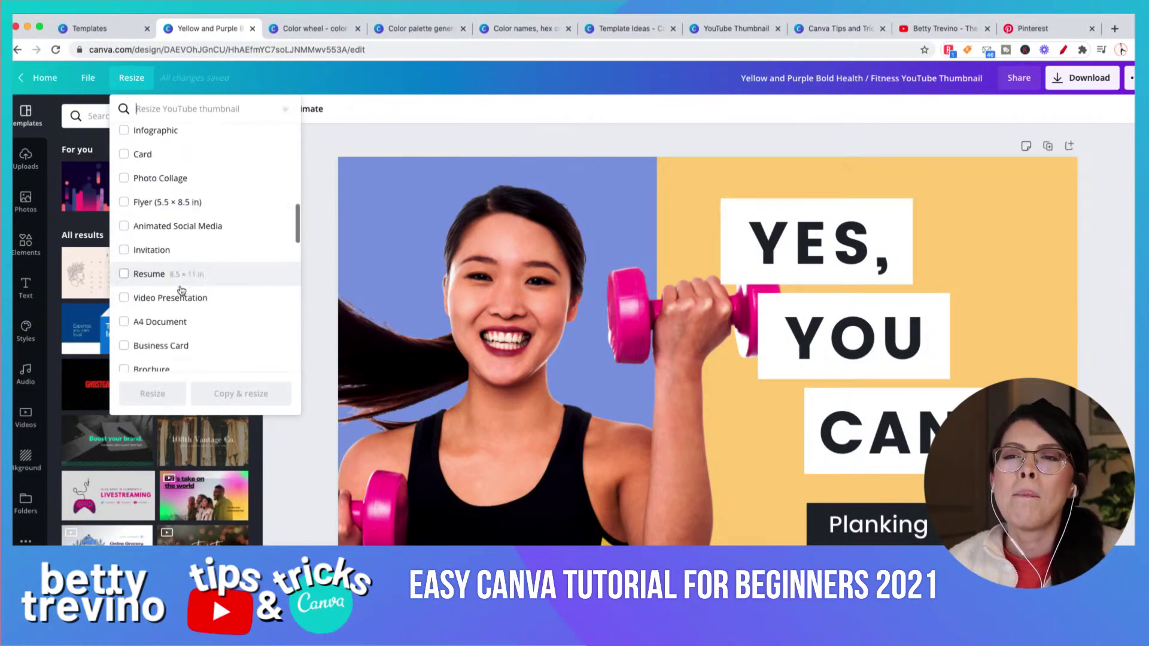
scroll(181, 291, down, 6)
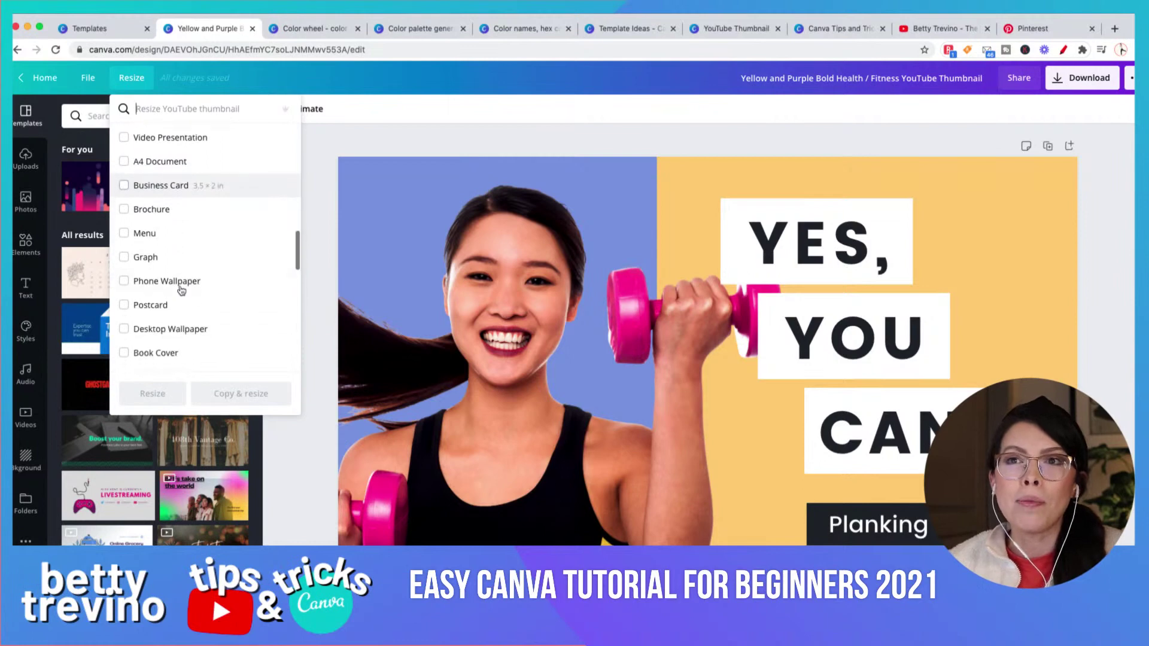
scroll(182, 291, down, 3)
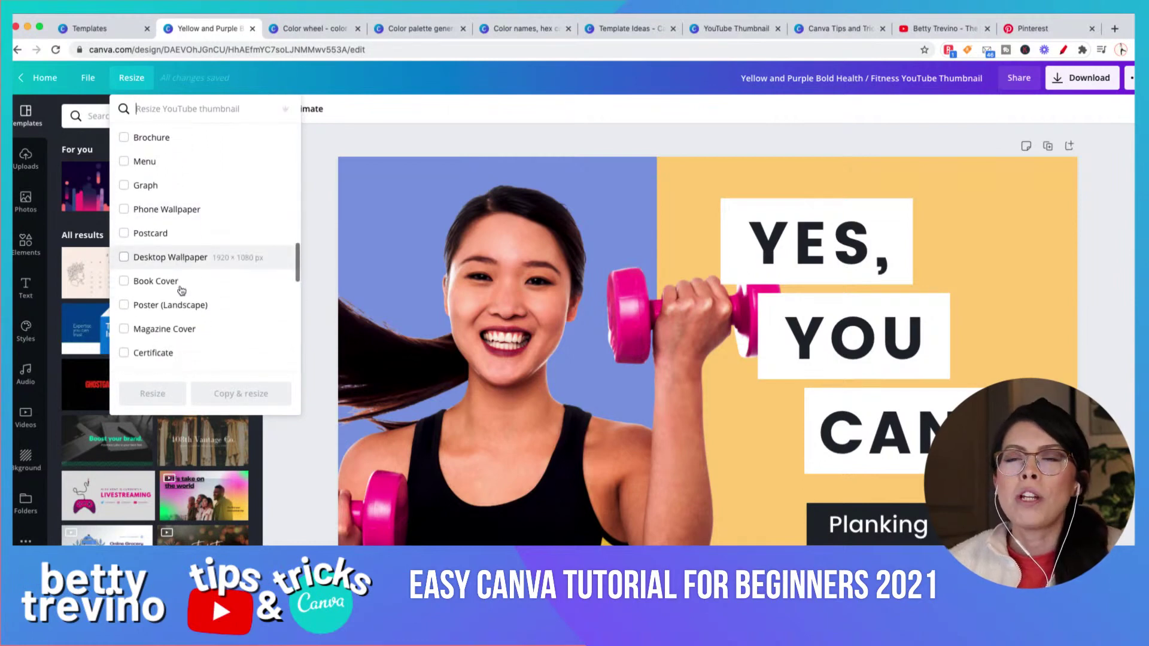
scroll(181, 291, down, 6)
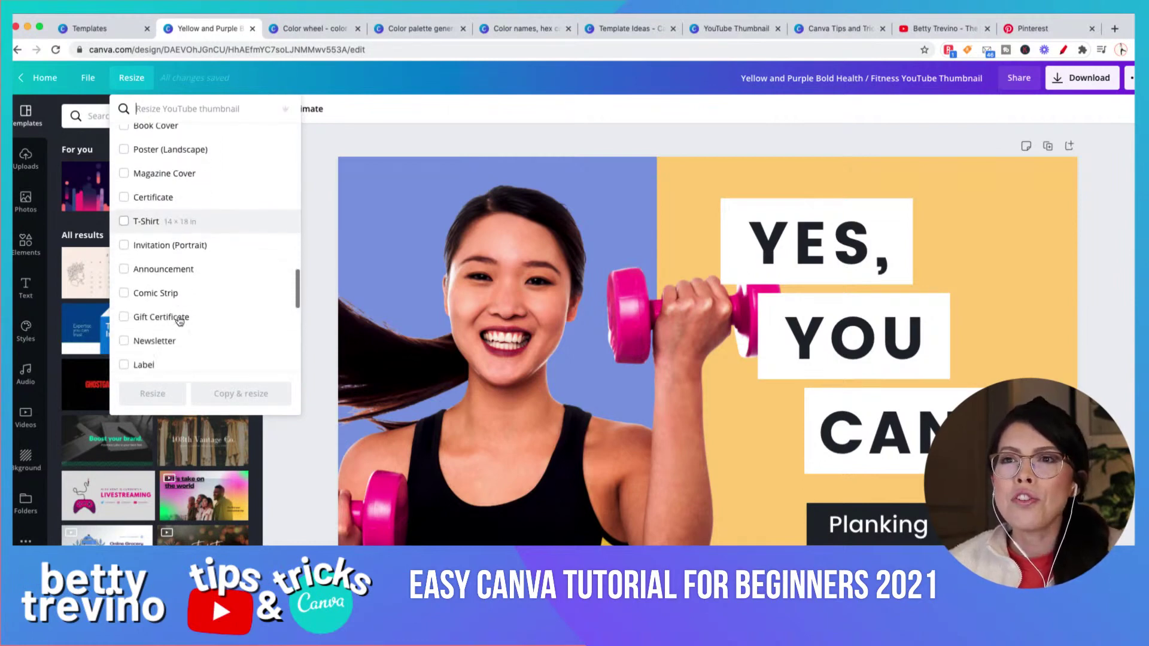
scroll(180, 321, down, 3)
scroll(179, 322, up, 10)
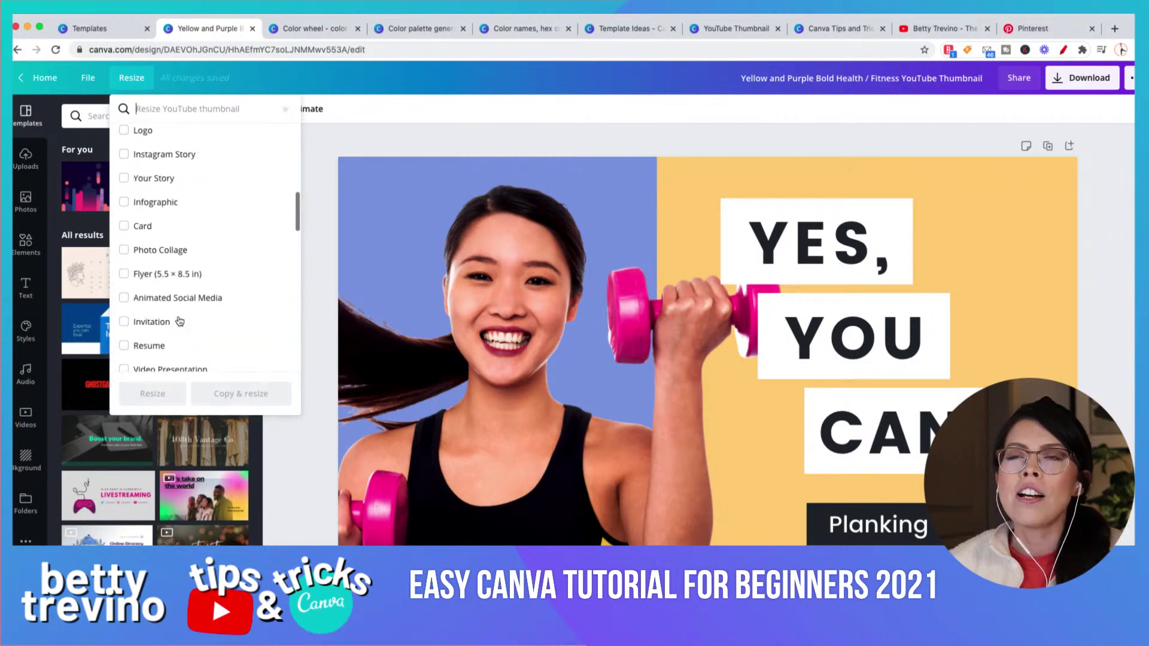
scroll(180, 321, up, 5)
- Find the Banner sizes and create a resized copy of the thumbnail as a Banner (36 × 60 in)
text(Banner)
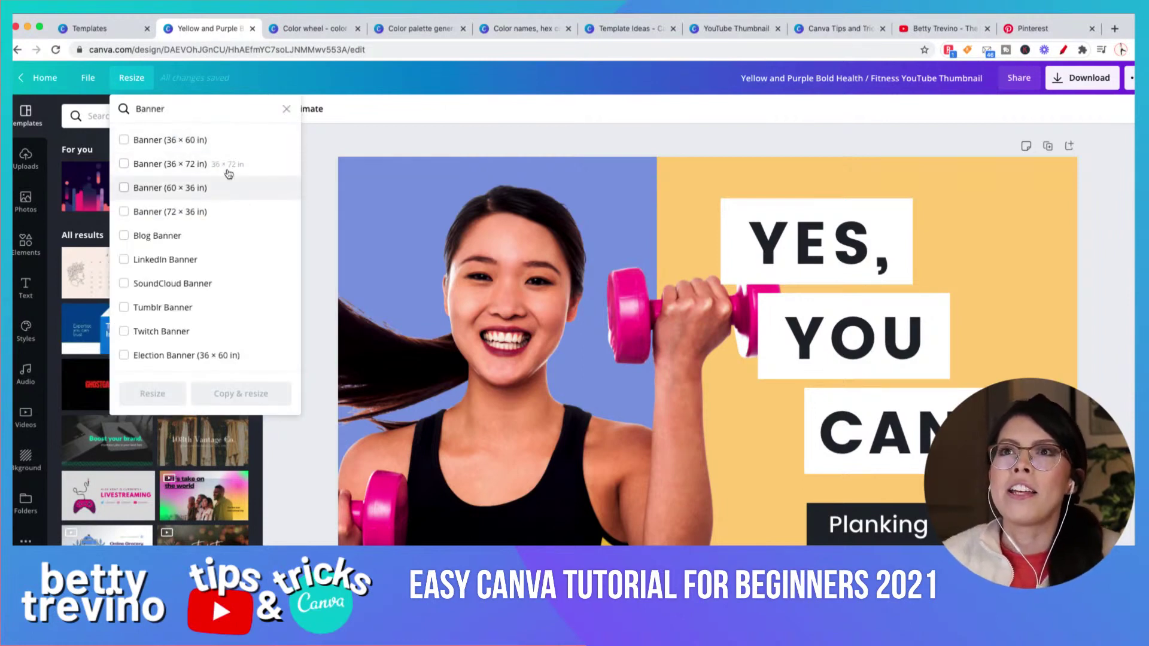
click(226, 144)
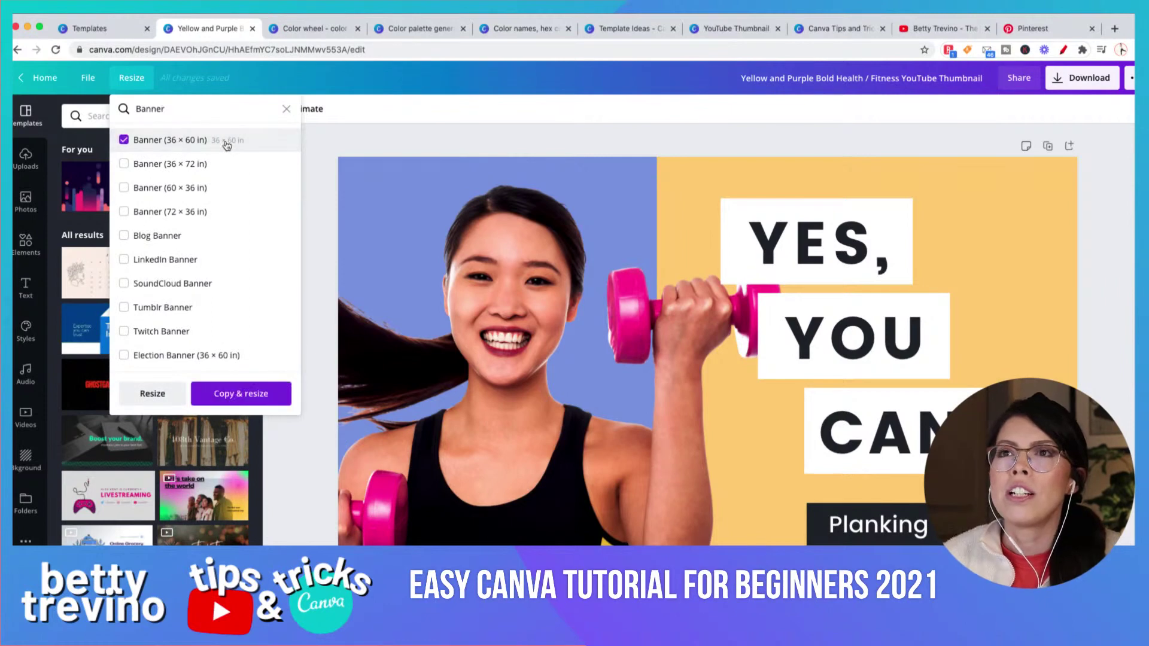
click(243, 399)
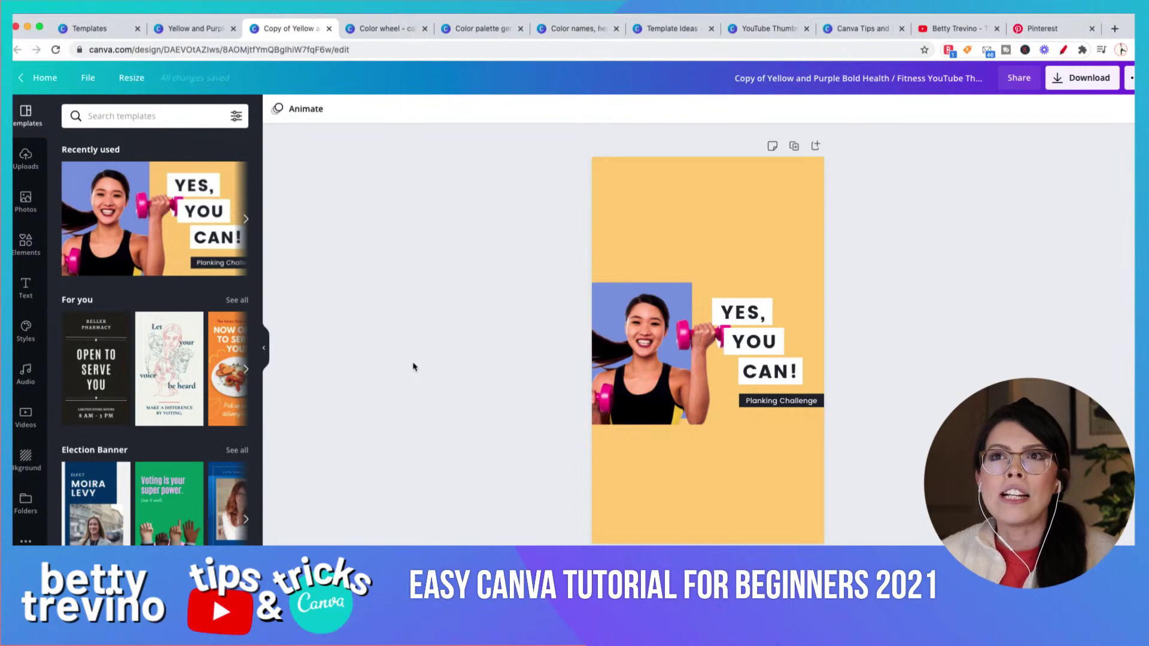
- Find the post sizes and create a resized copy of the banner as an Instagram Post
click(119, 87)
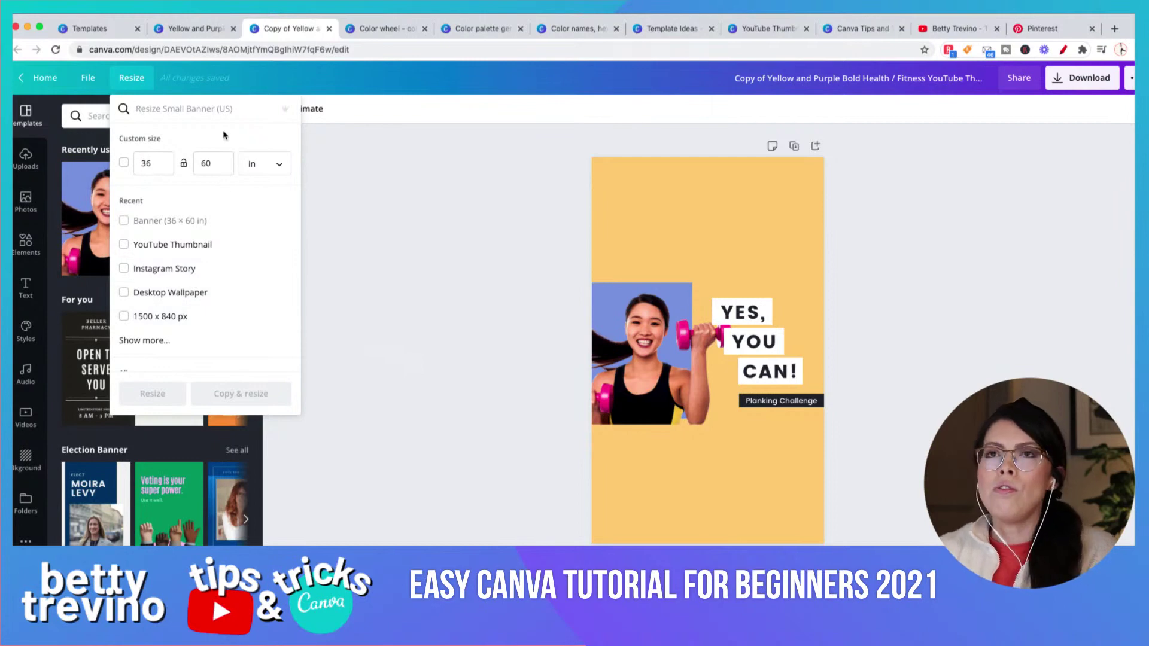
text(post)
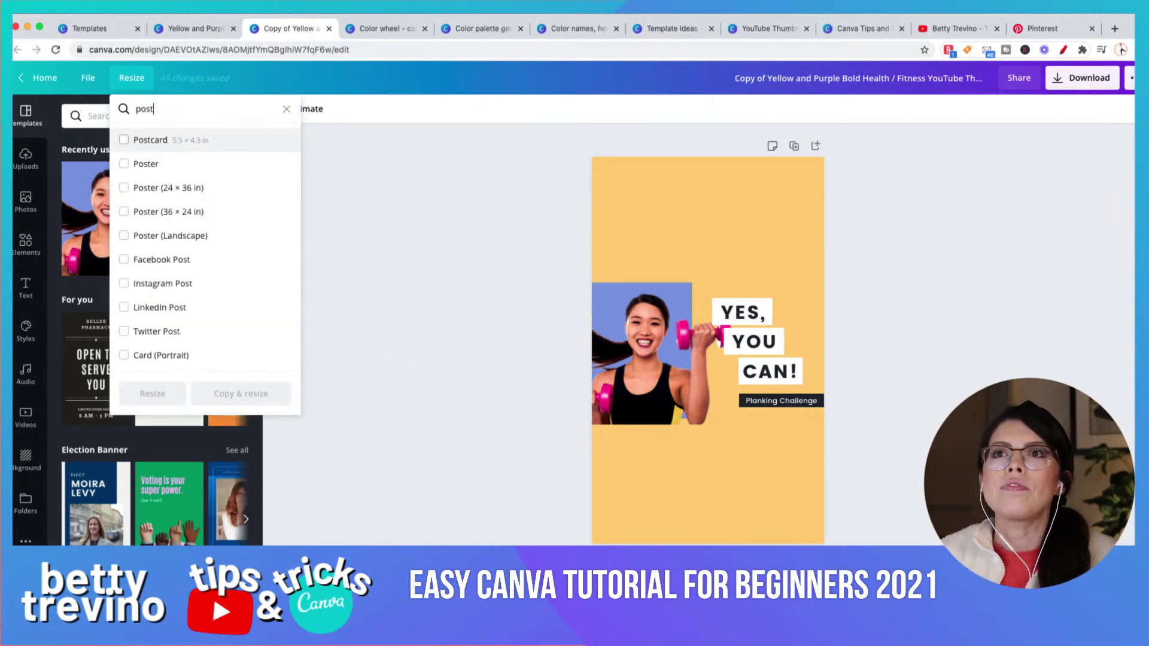
click(201, 287)
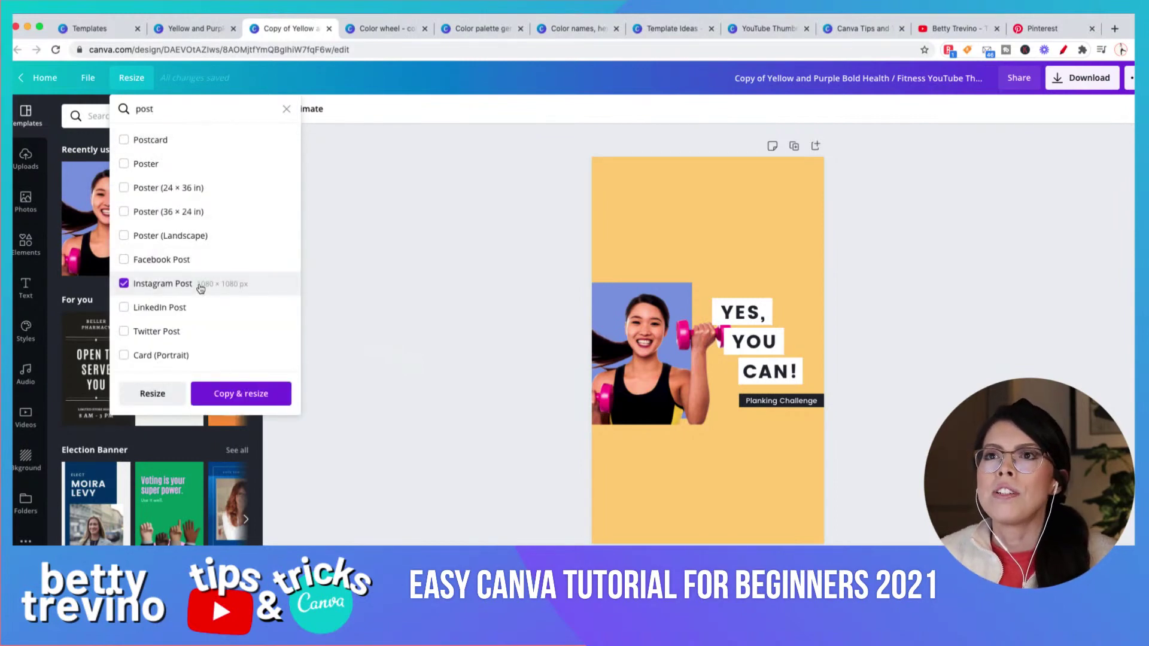
click(257, 394)
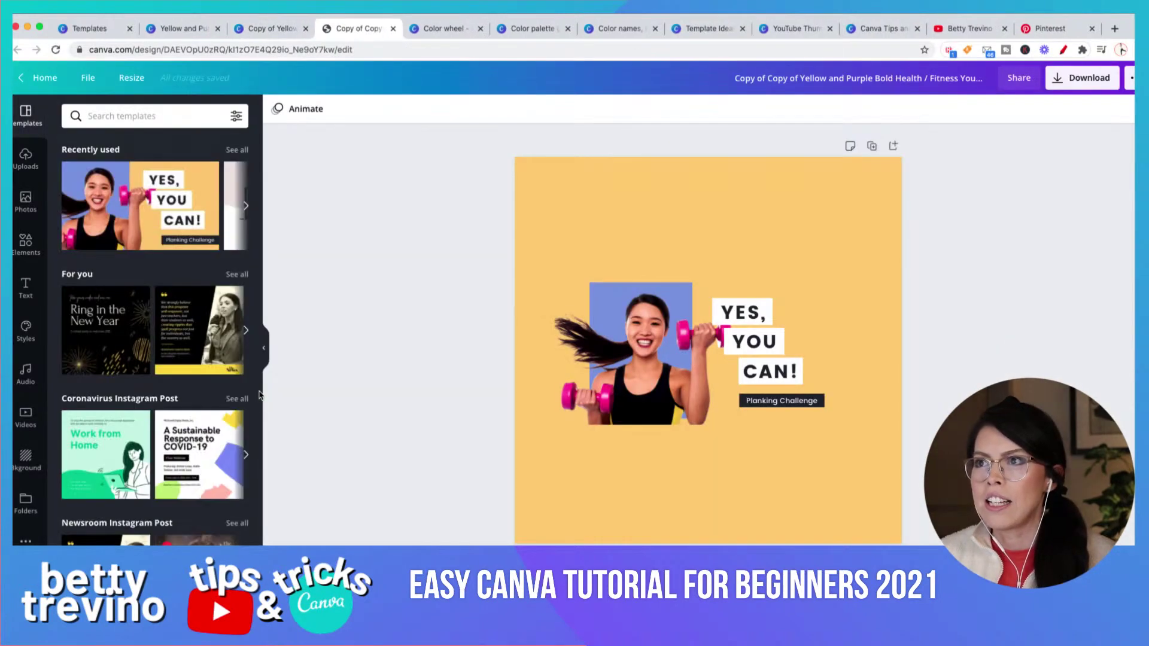
- Select the photo, blue block and text elements together and enlarge them to span the full width of the Instagram post
drag(561, 236, 840, 465)
drag(824, 422, 880, 510)
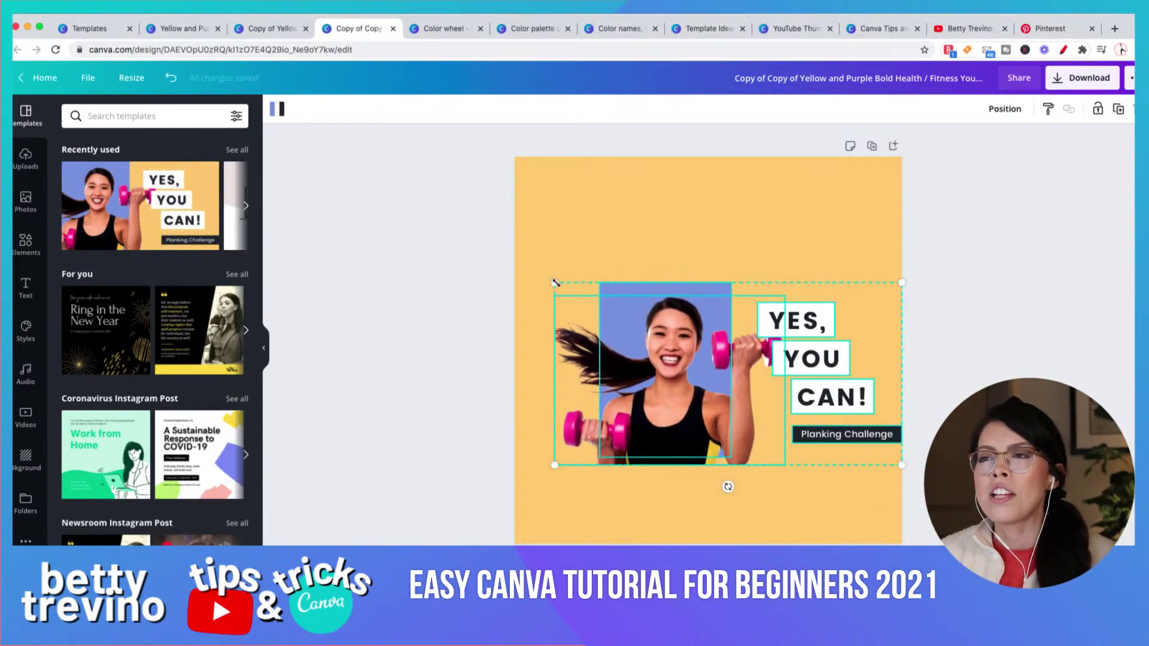
drag(556, 283, 515, 262)
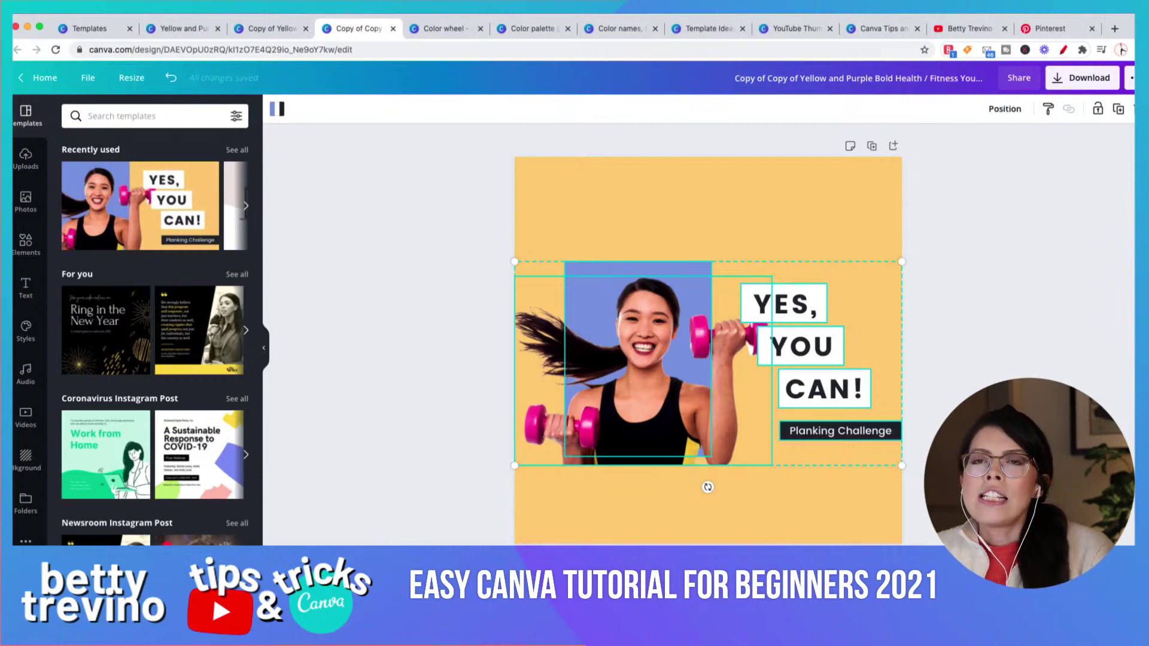
- Deselect the elements and bring up the trending font and color styles for the Instagram post
click(319, 142)
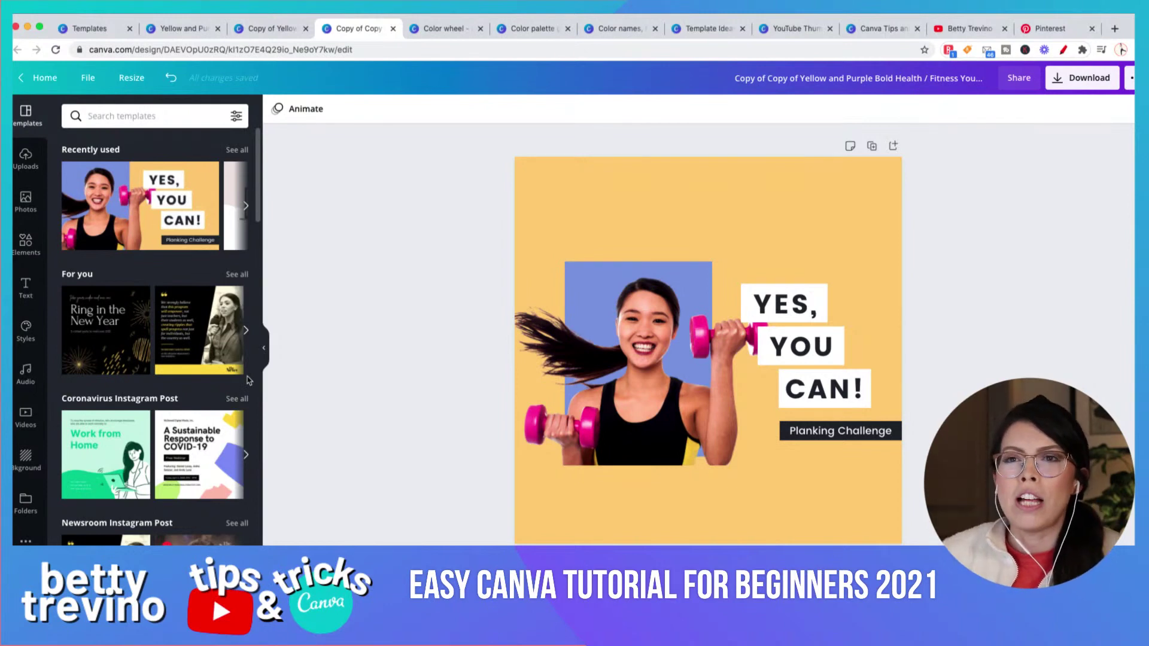
click(36, 340)
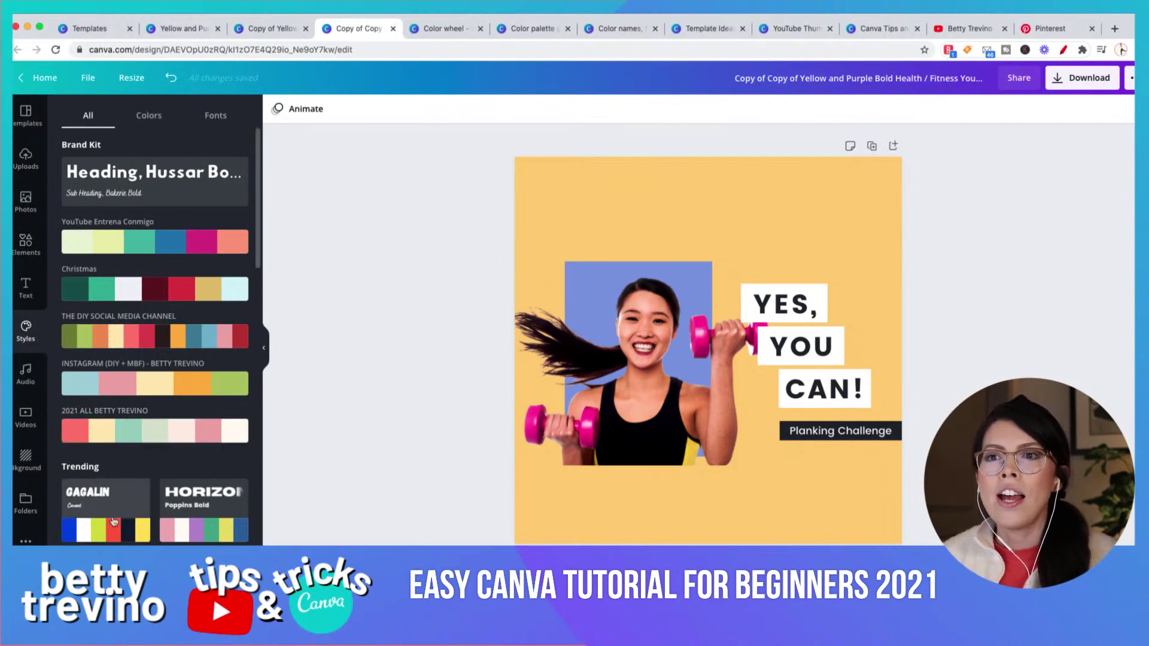
scroll(137, 522, down, 1)
scroll(137, 522, down, 5)
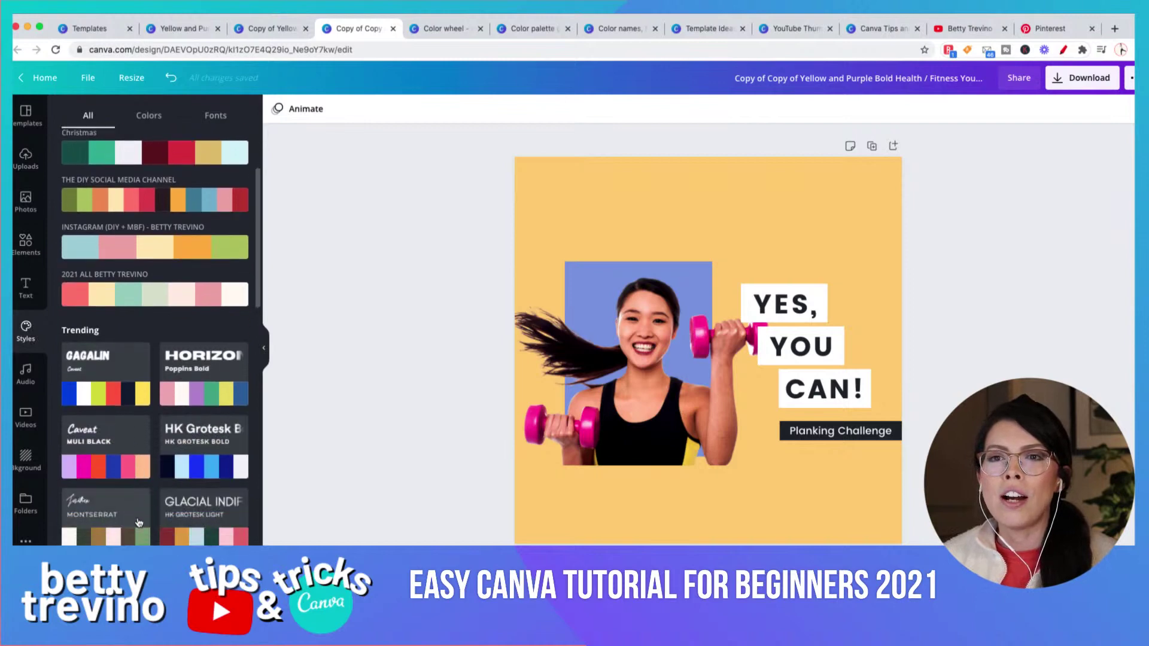
scroll(139, 523, down, 1)
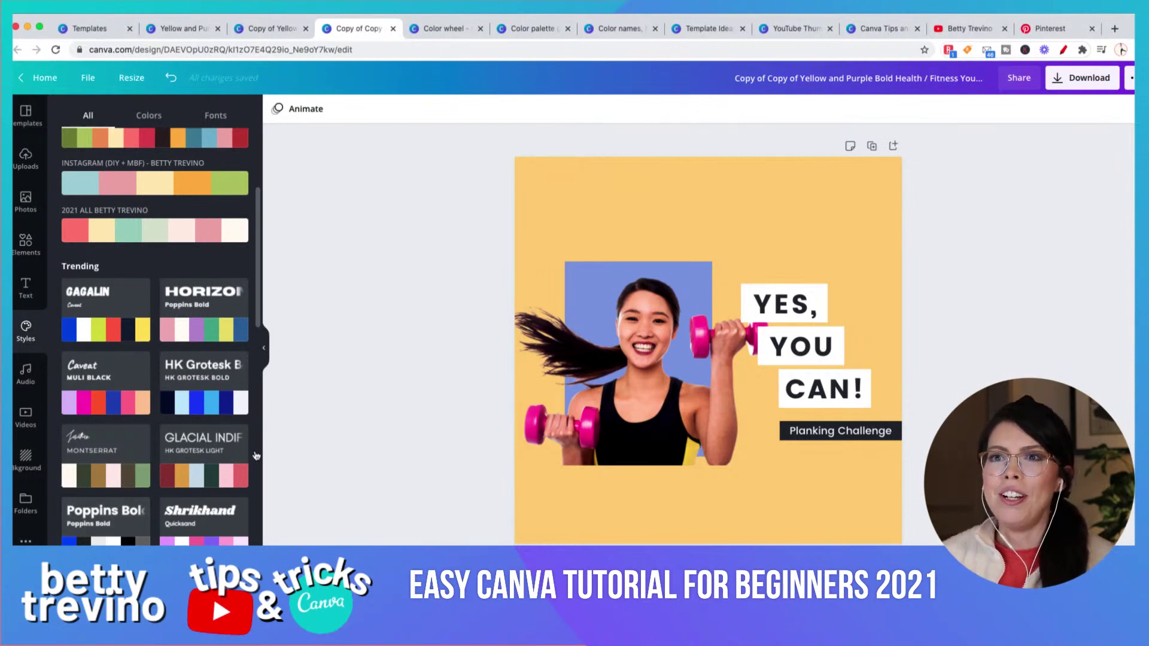
- Try the trending style with Poppins Bold as its second font on the post and shuffle its colors
click(213, 295)
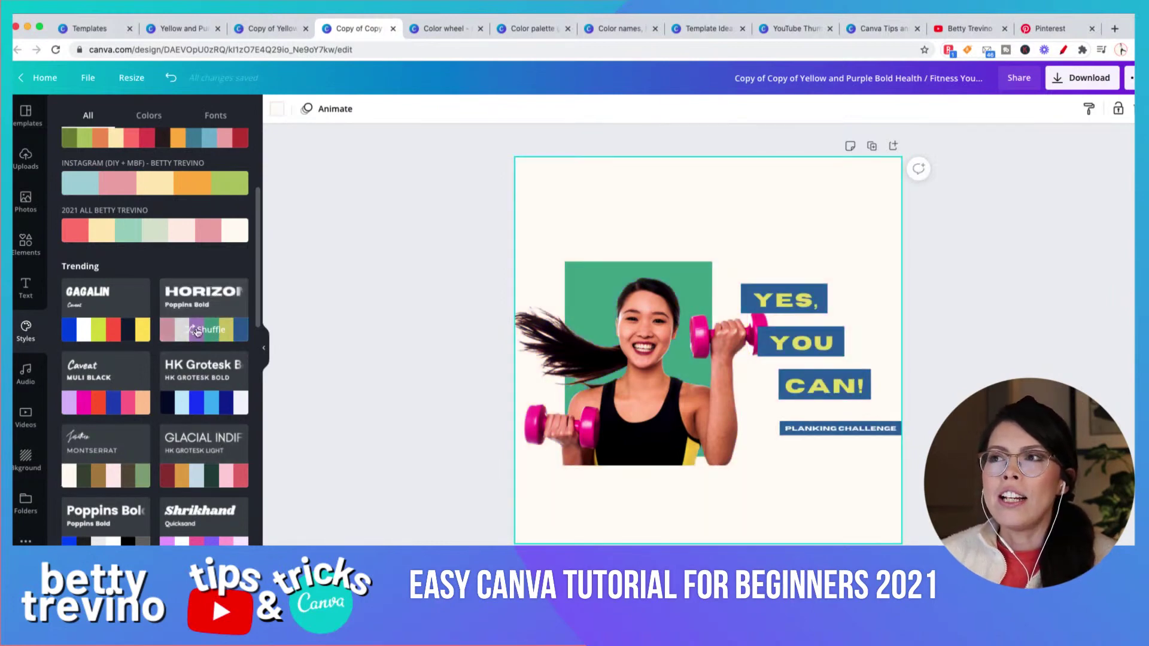
click(198, 331)
click(197, 331)
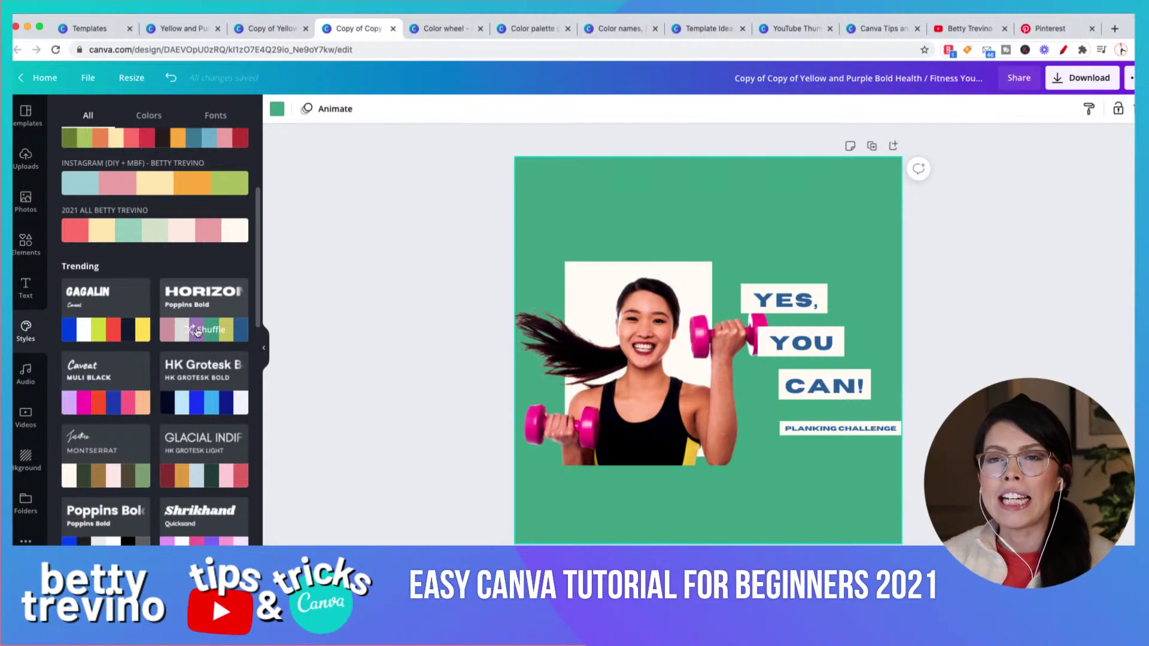
- Try the Caveat and Muli Black trending style on the post and shuffle through its color arrangements
click(101, 407)
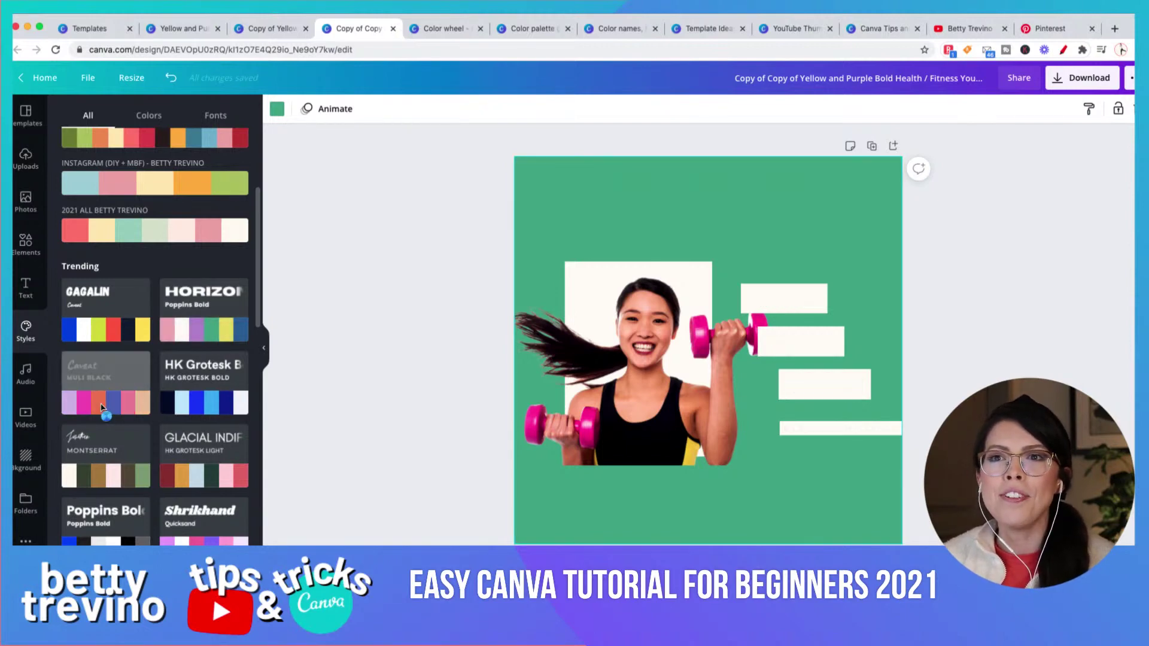
click(102, 407)
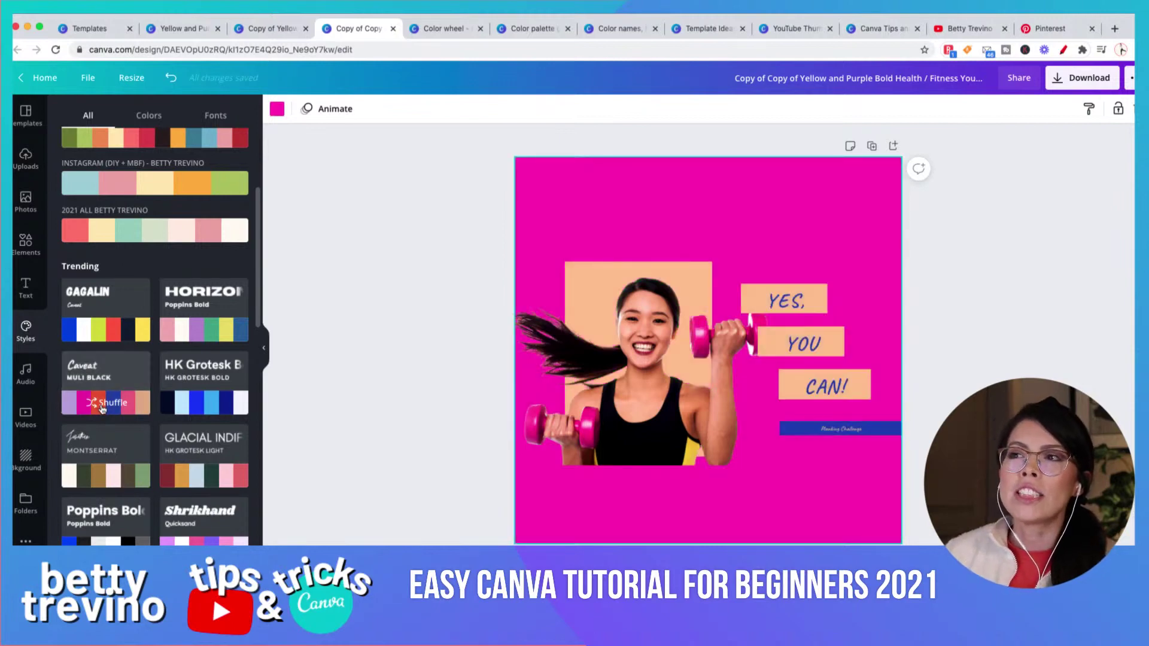
click(101, 407)
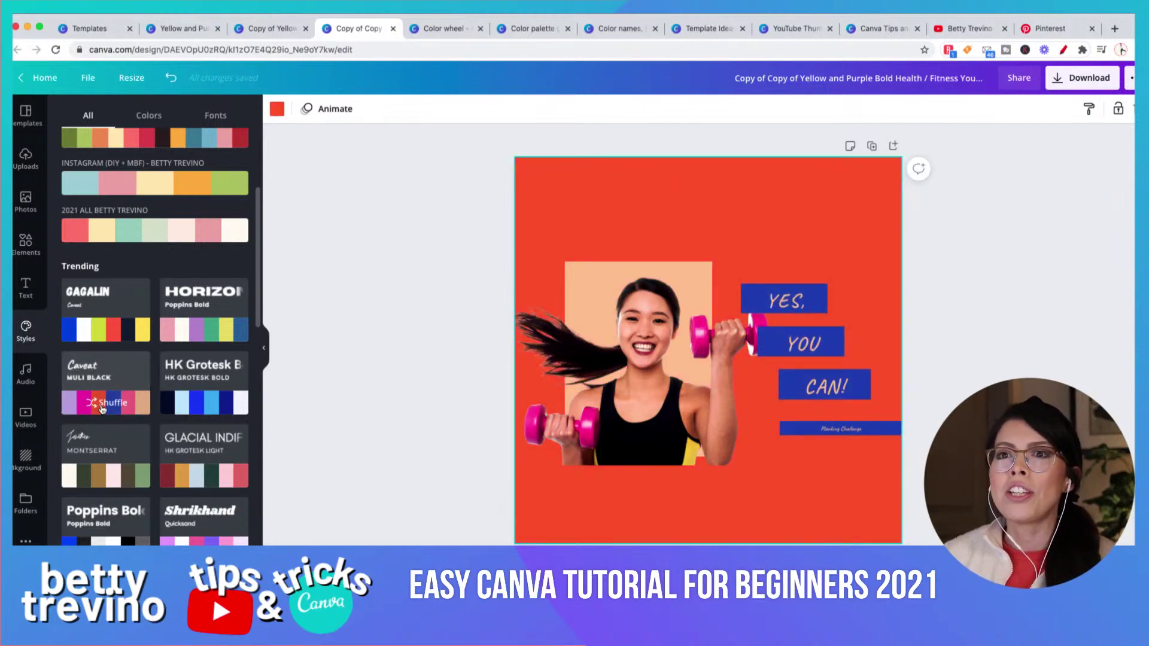
click(102, 409)
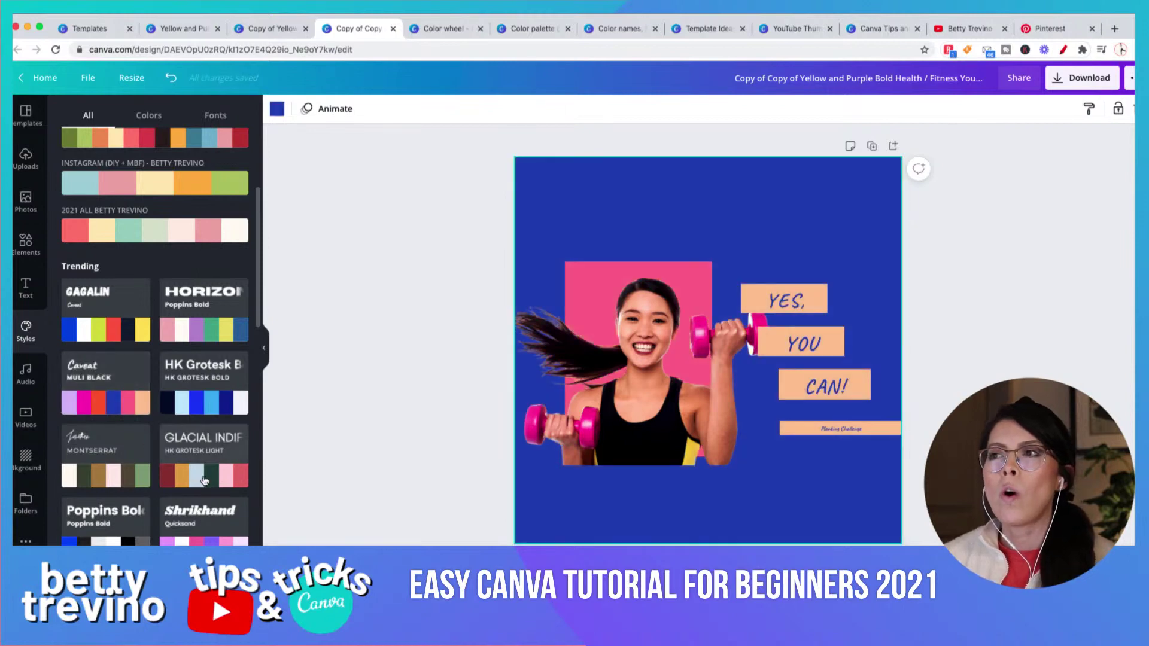
- Apply the trending style with HK Grotesk Light and shuffle its colors to a dark green background with light blue blocks
click(204, 481)
click(204, 480)
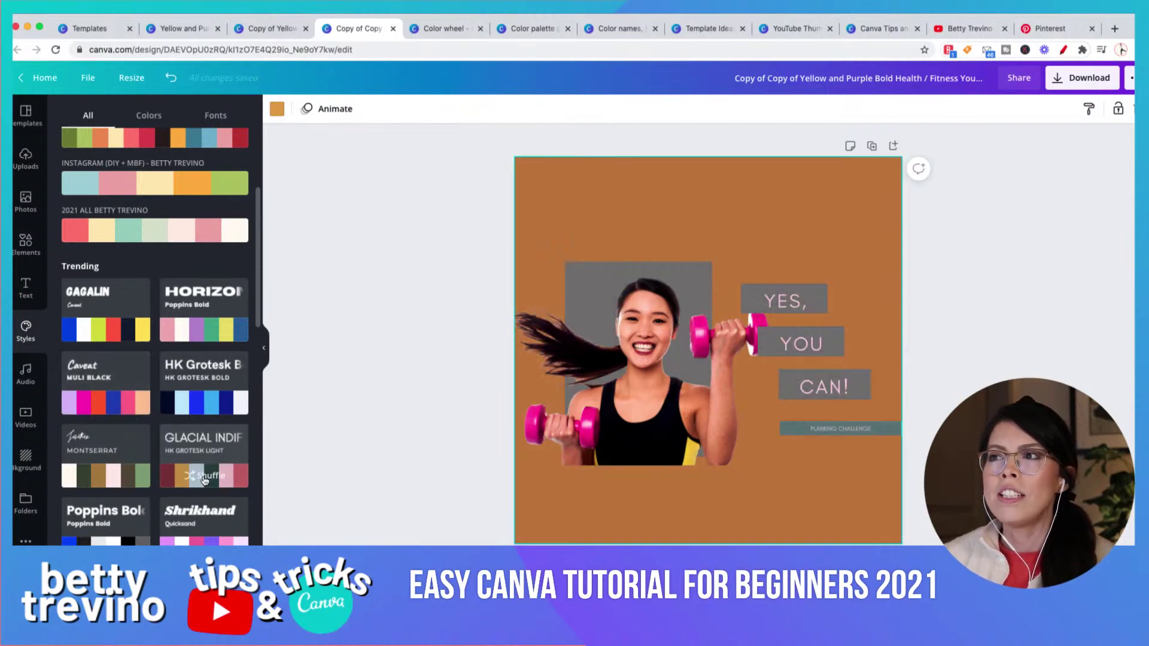
click(204, 480)
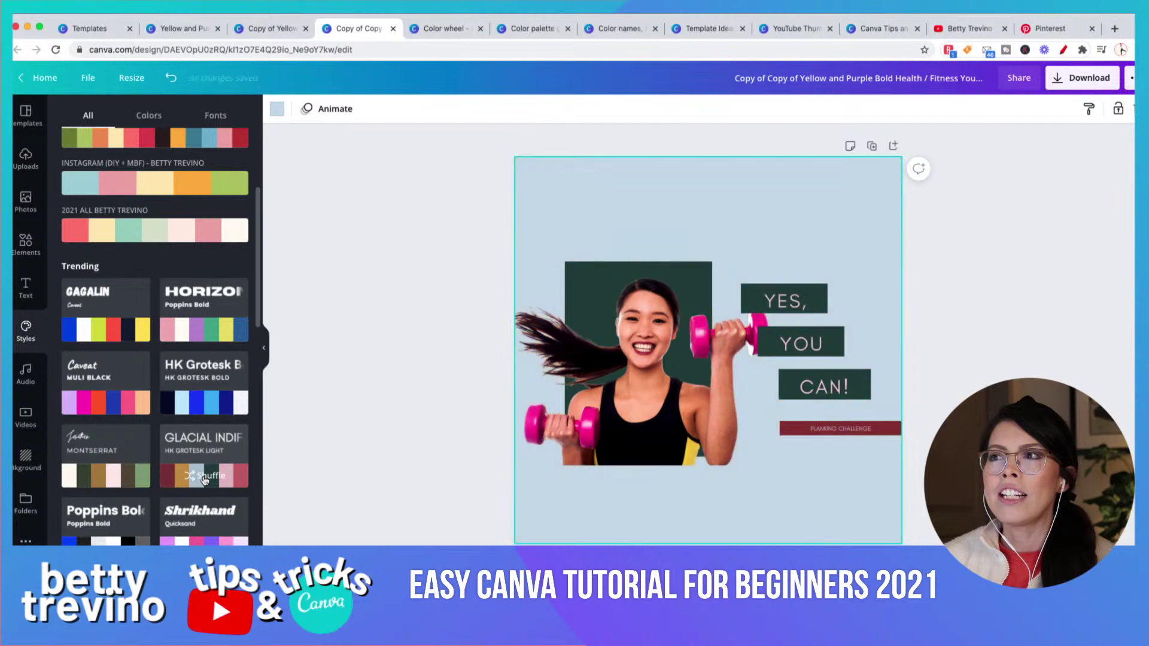
click(204, 480)
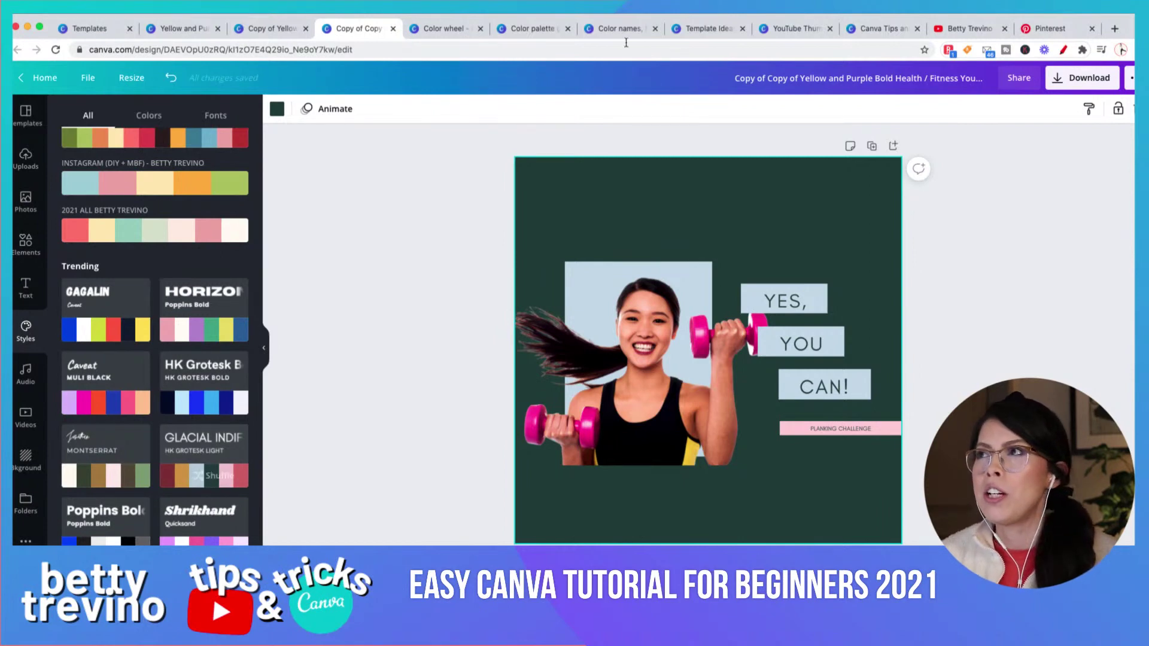
- Switch to Pinterest, look through the color palettes with hex codes and open the Peak Princess color palette pin
click(1037, 30)
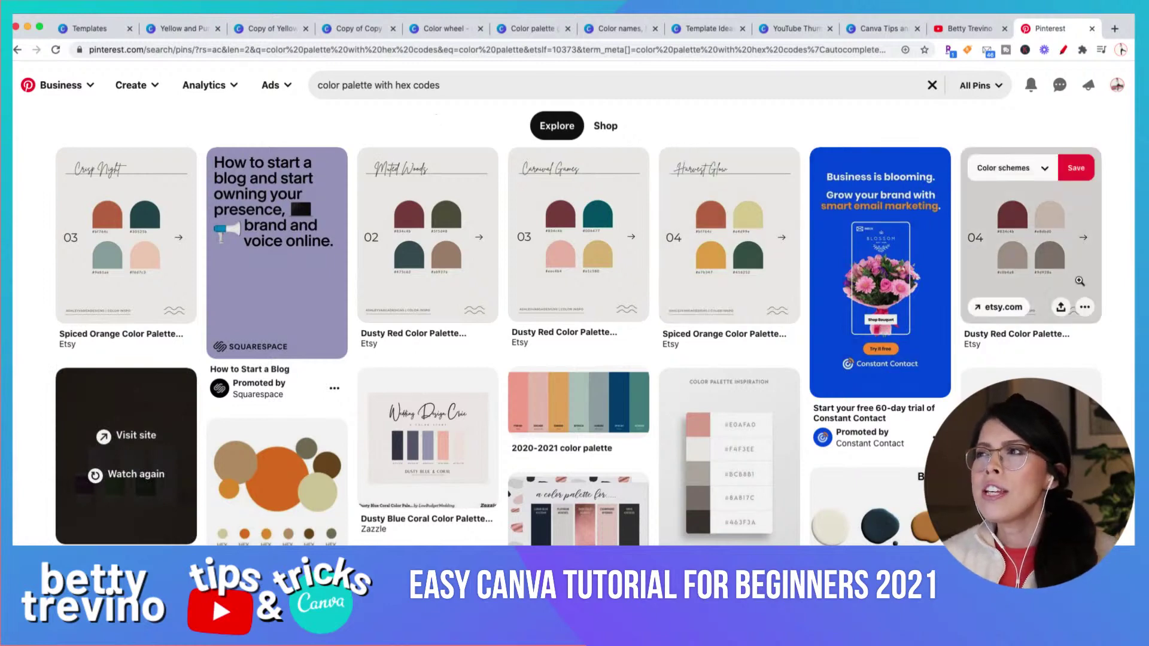
scroll(1105, 344, down, 3)
scroll(1106, 344, down, 1)
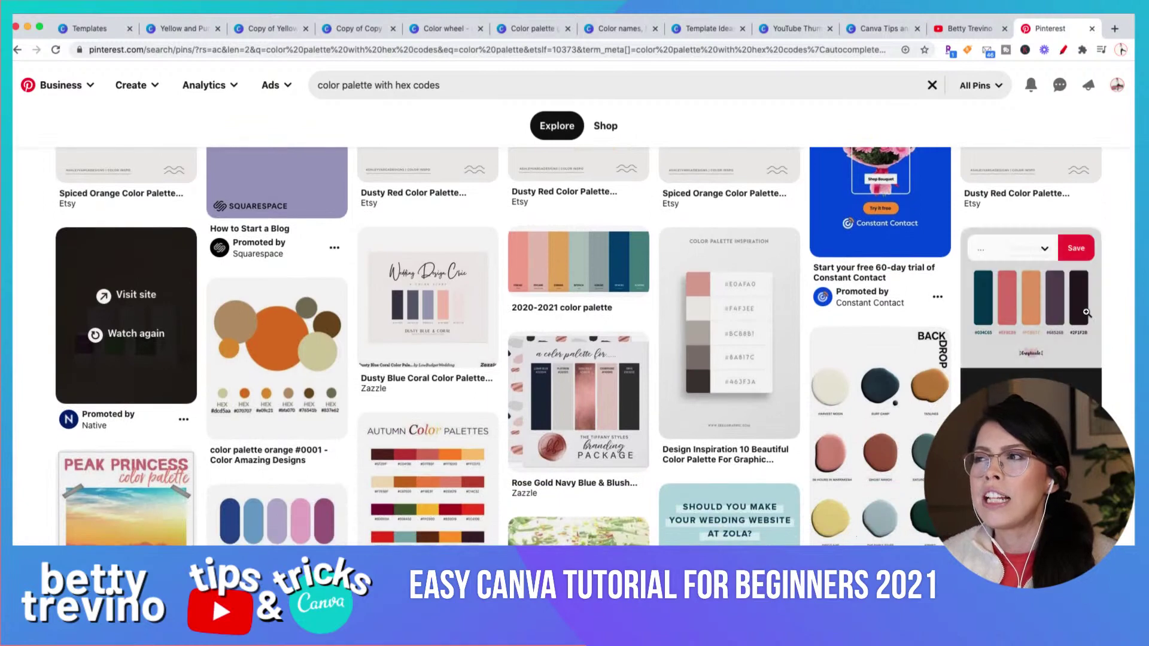
scroll(1133, 380, down, 2)
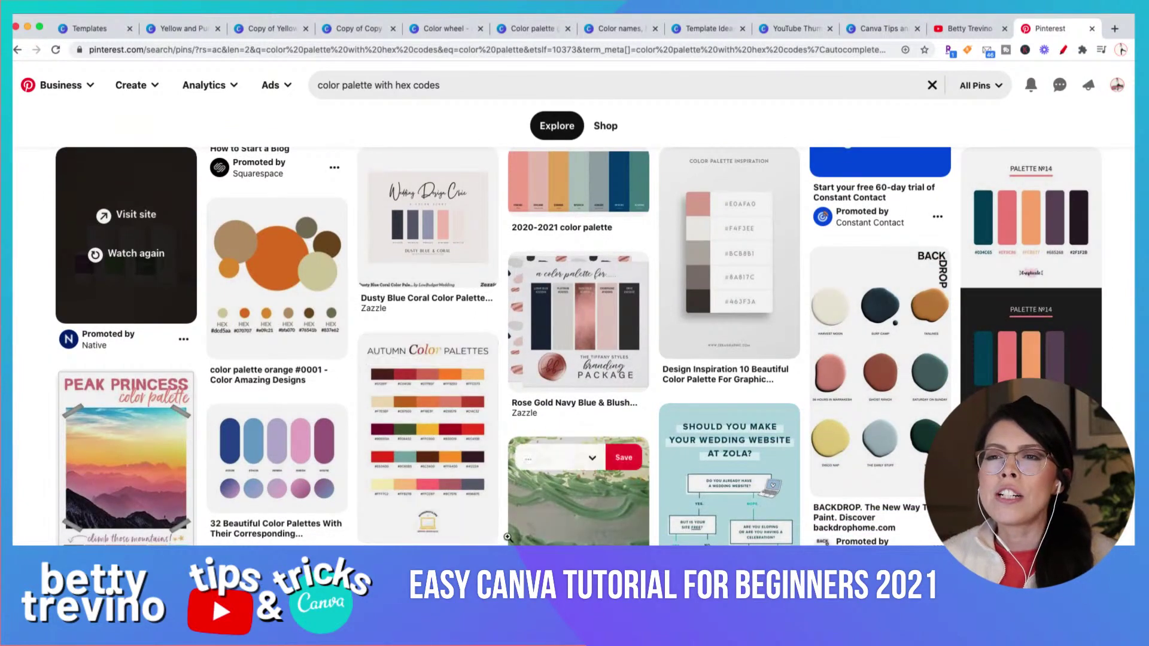
scroll(150, 389, down, 2)
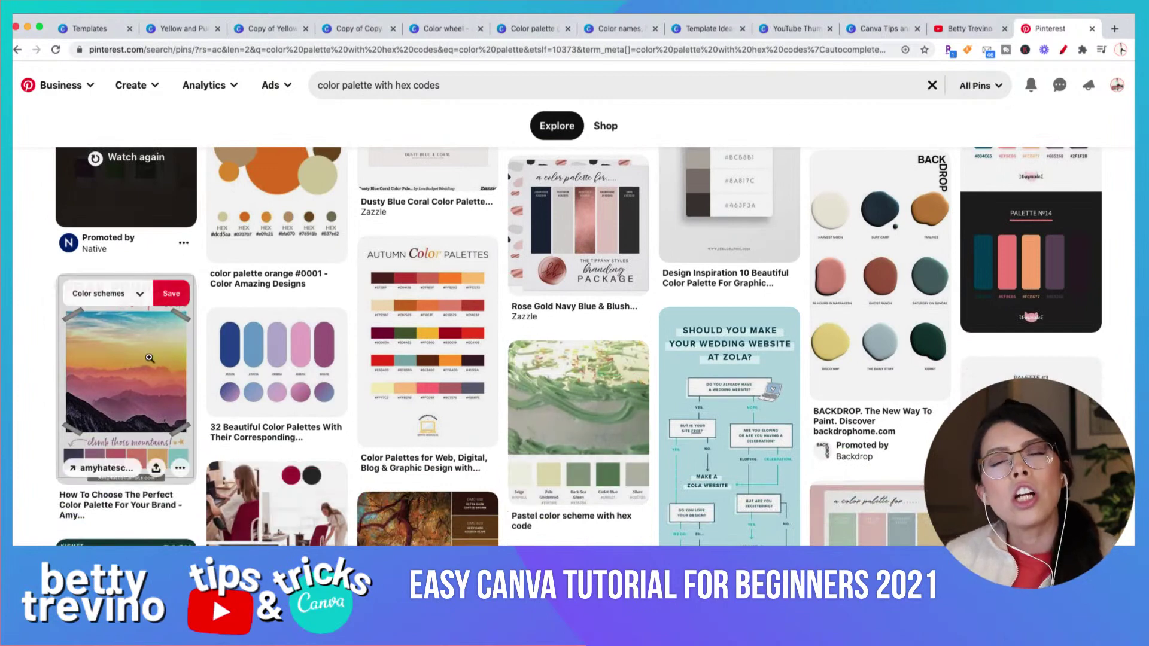
click(150, 363)
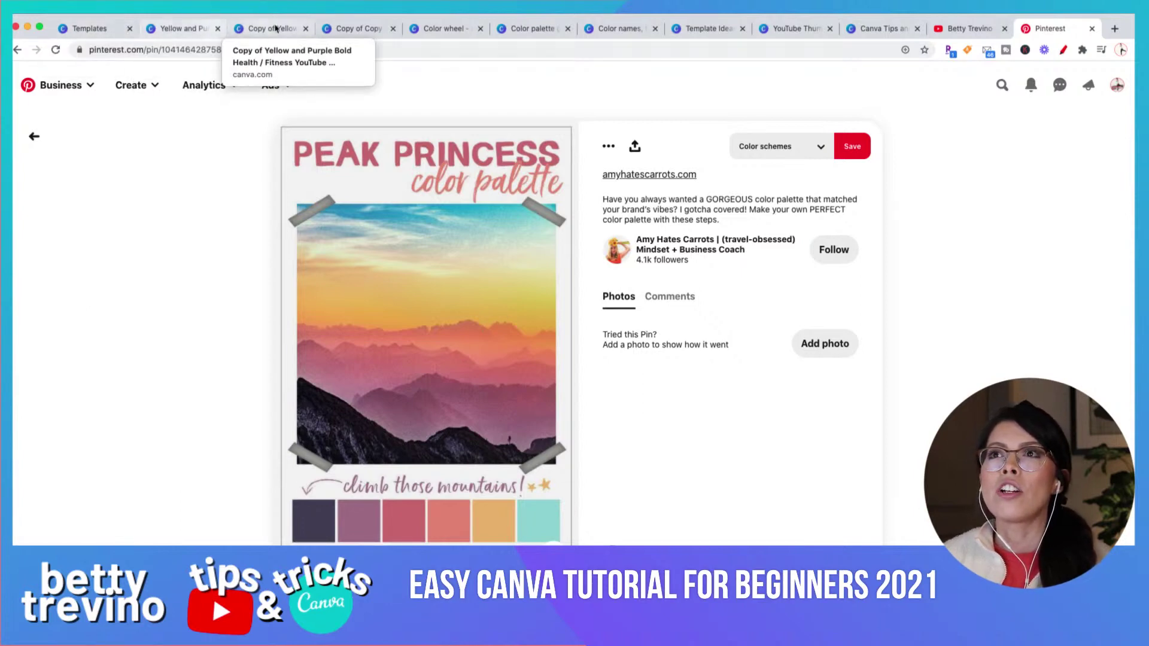
- Close the three open fitness design pages in the browser and the thumbnail template's preview over the fitness template results
click(357, 31)
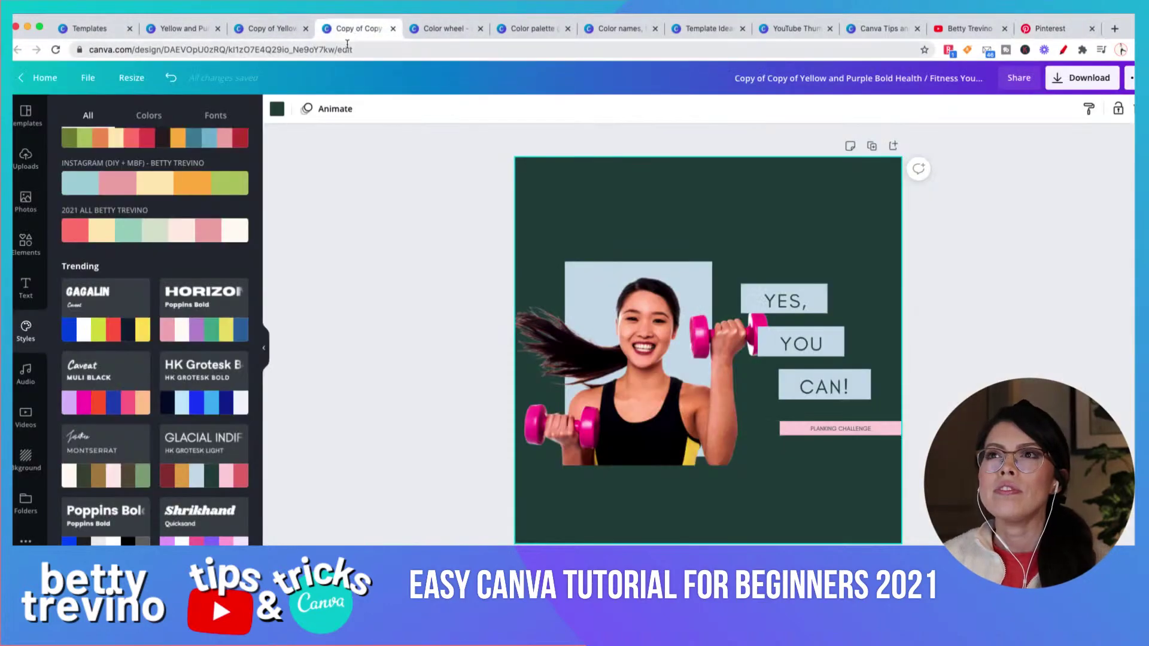
click(392, 29)
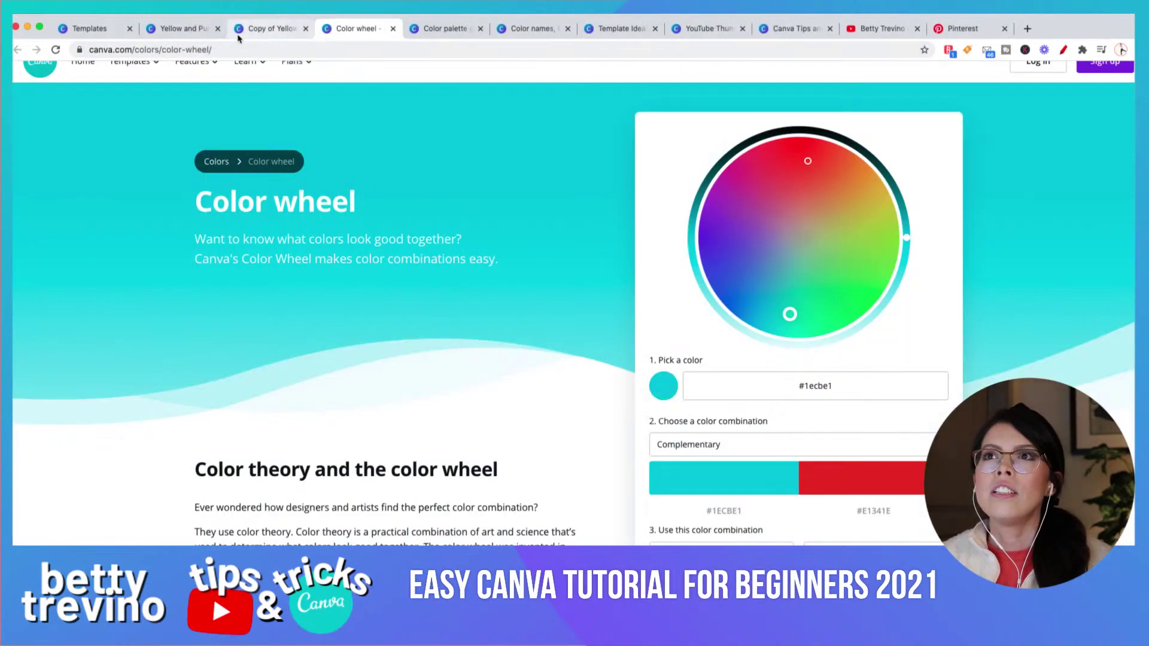
click(96, 30)
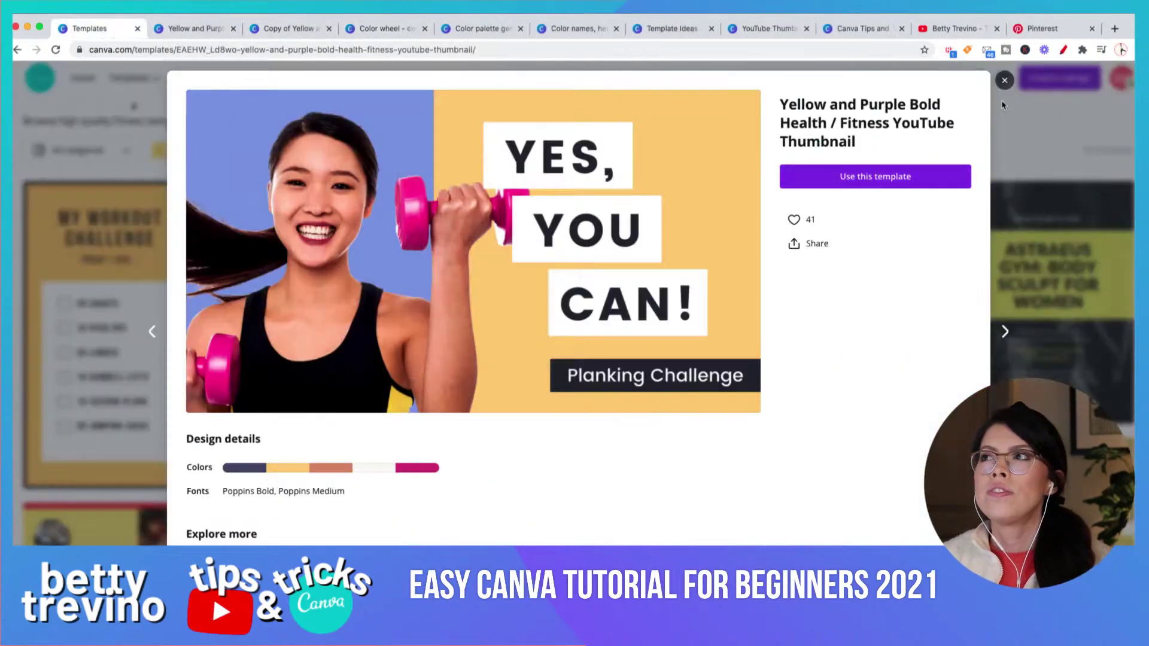
click(1005, 80)
click(234, 28)
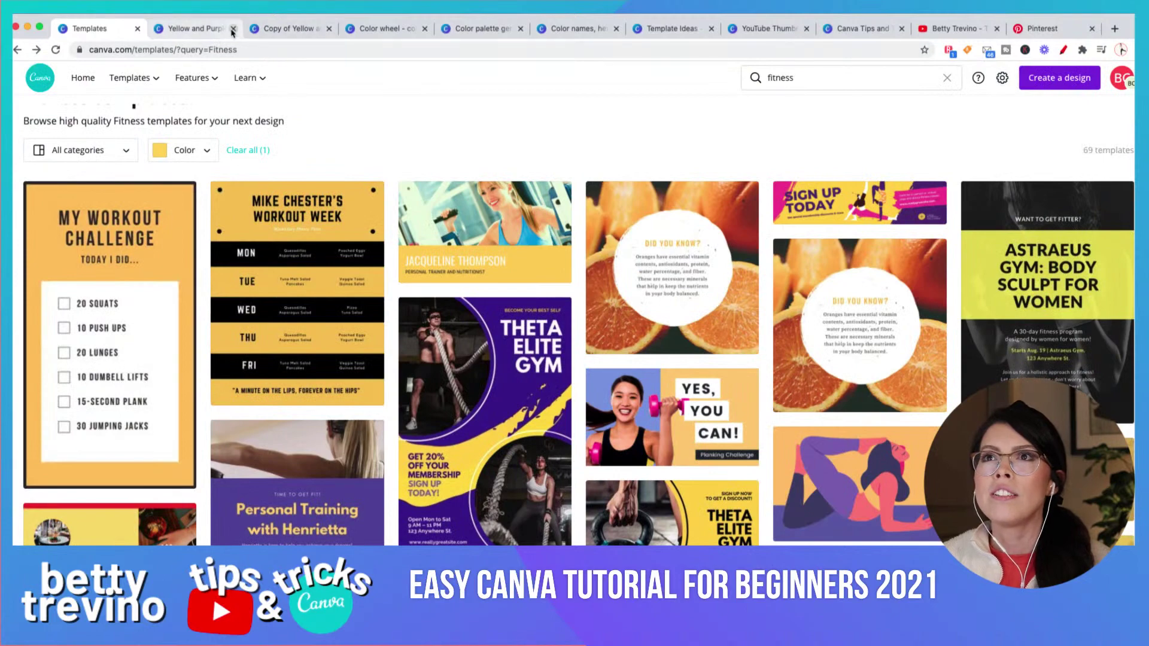
click(233, 28)
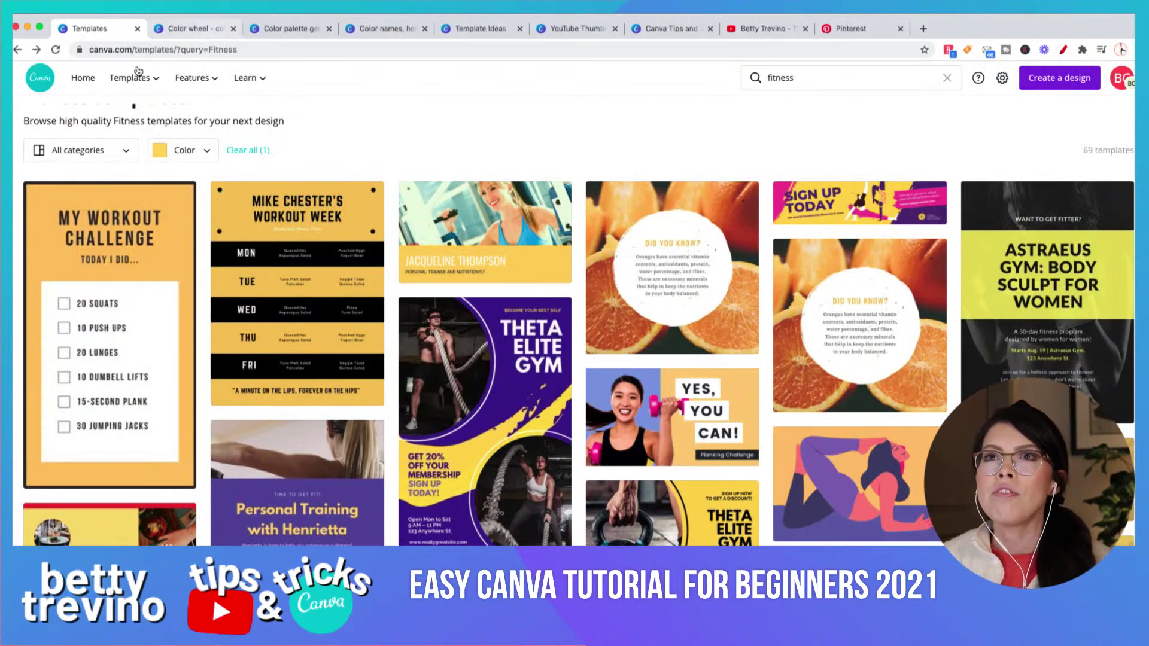
- Go to the Canva home page, open Design School and look through its courses, tutorials, events and resource links
click(85, 78)
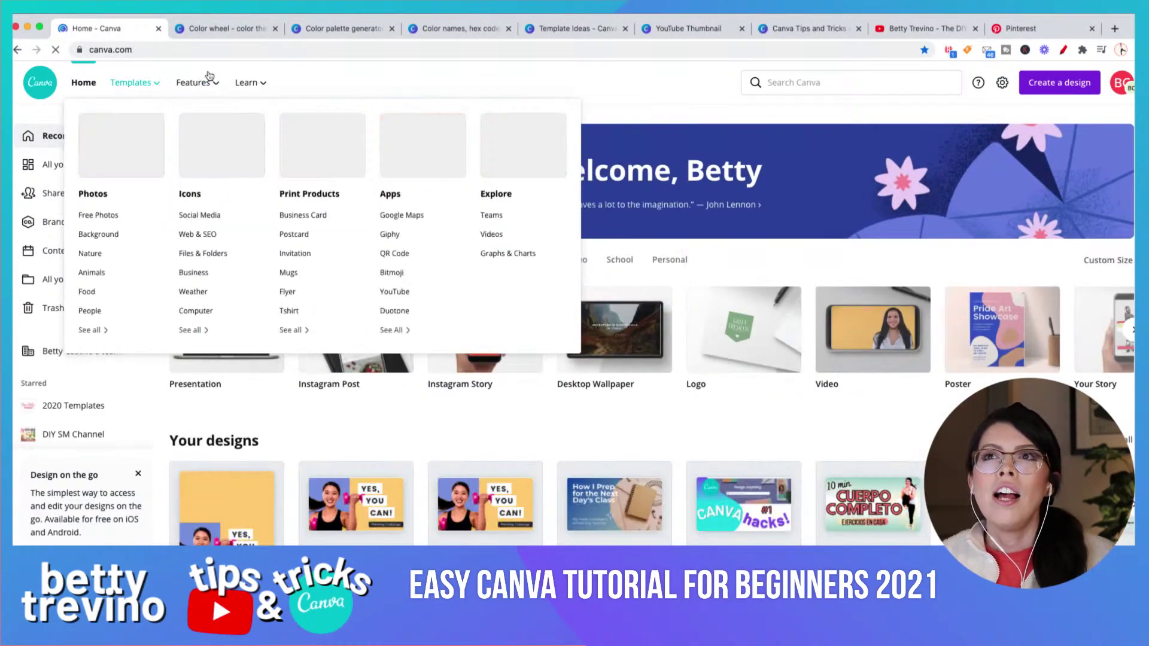
mouse_move(254, 85)
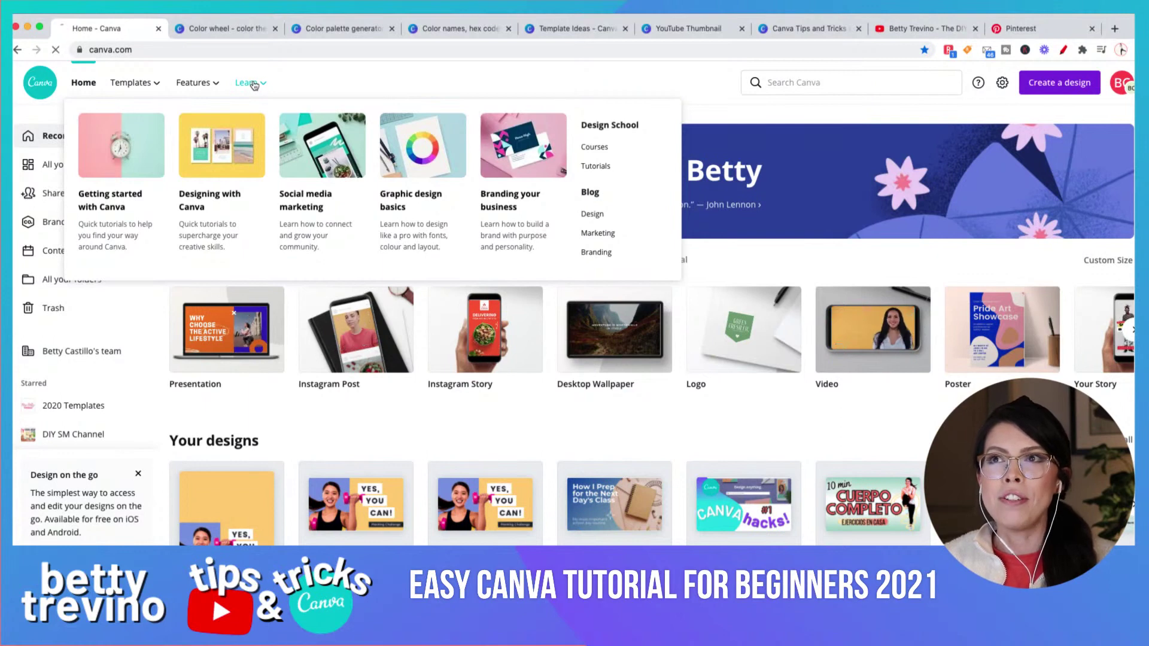
click(255, 84)
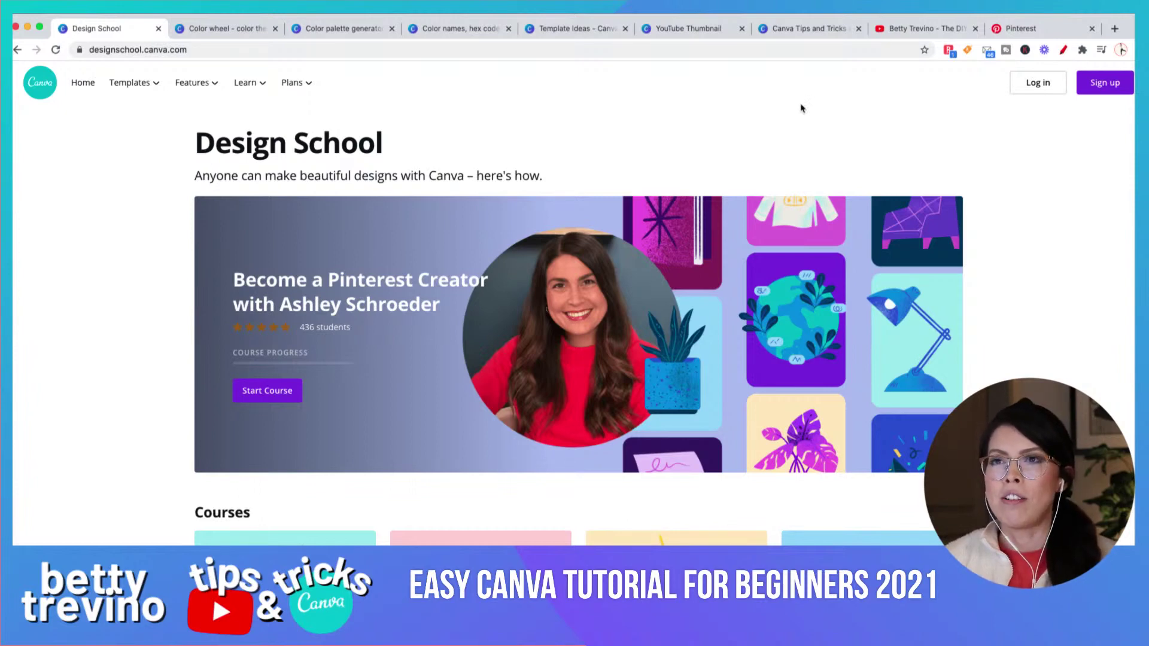
scroll(1044, 309, down, 2)
scroll(1045, 309, down, 8)
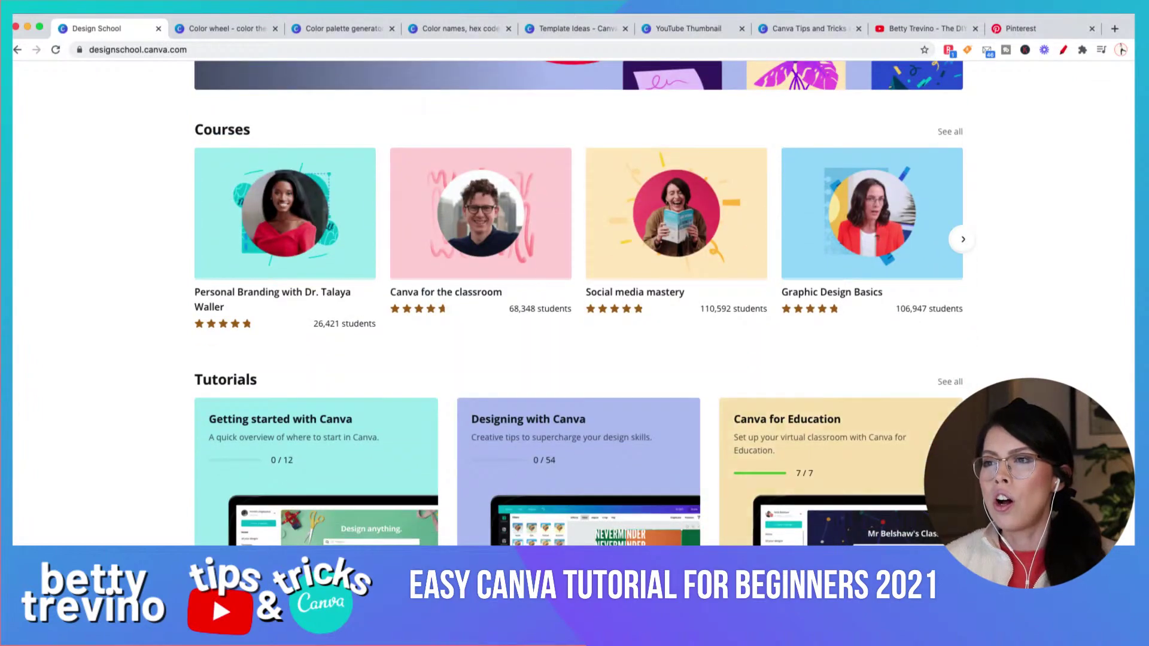
scroll(578, 304, down, 18)
scroll(578, 303, up, 4)
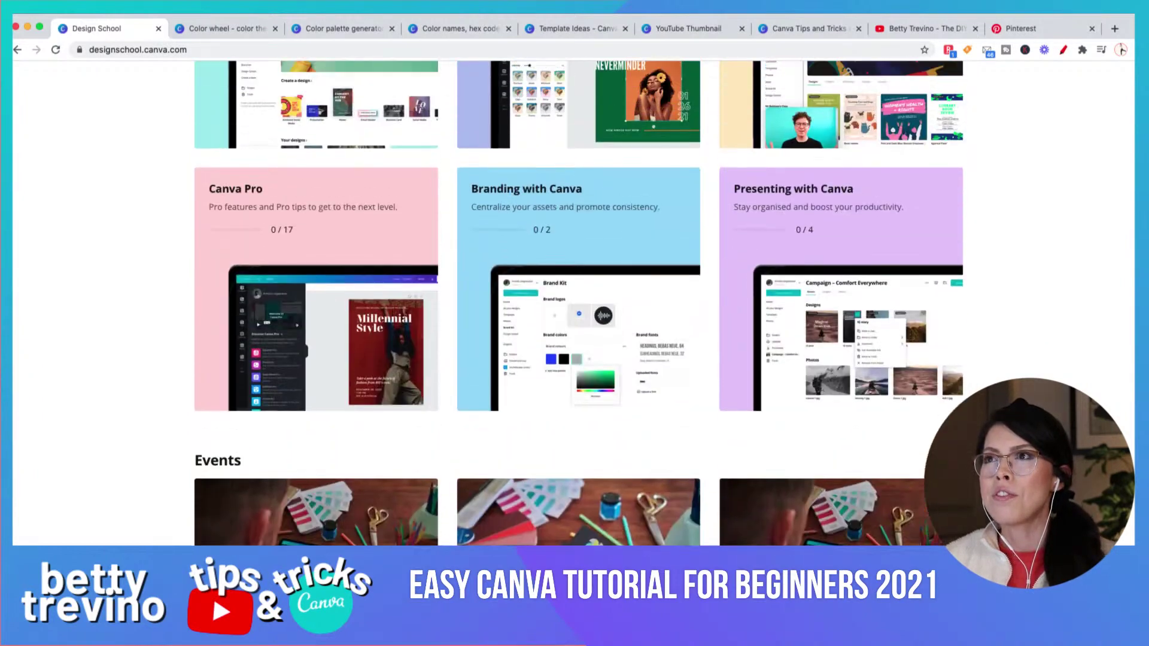
scroll(578, 303, down, 14)
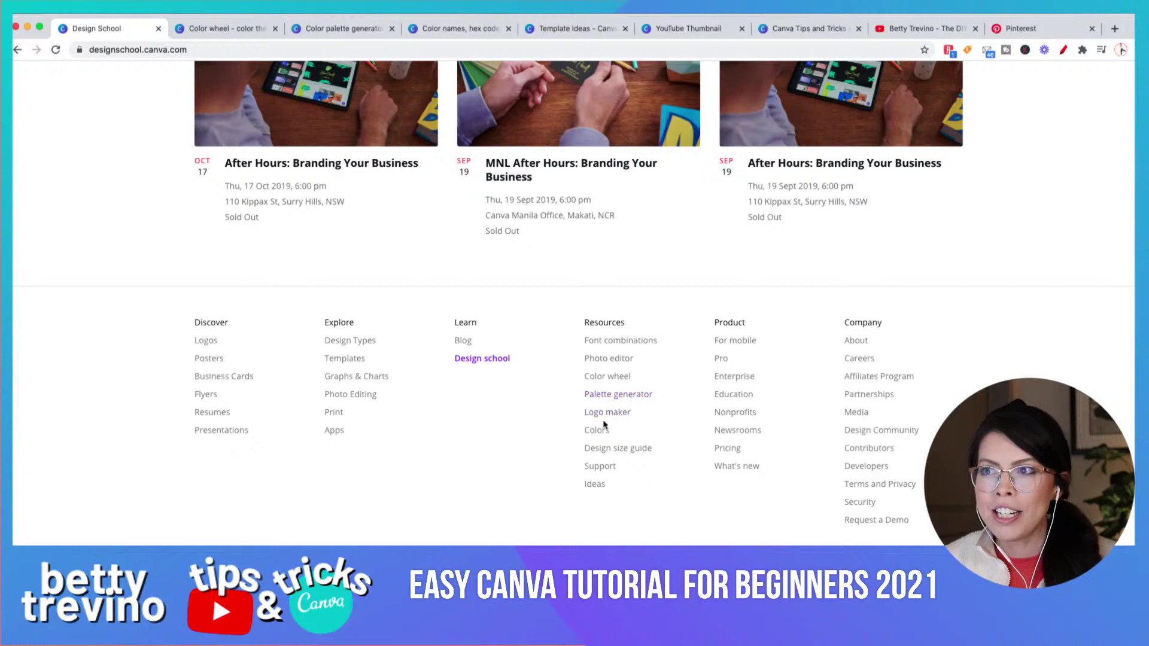
- Open the Ideas page from the site's resources and look through the design idea categories
click(595, 489)
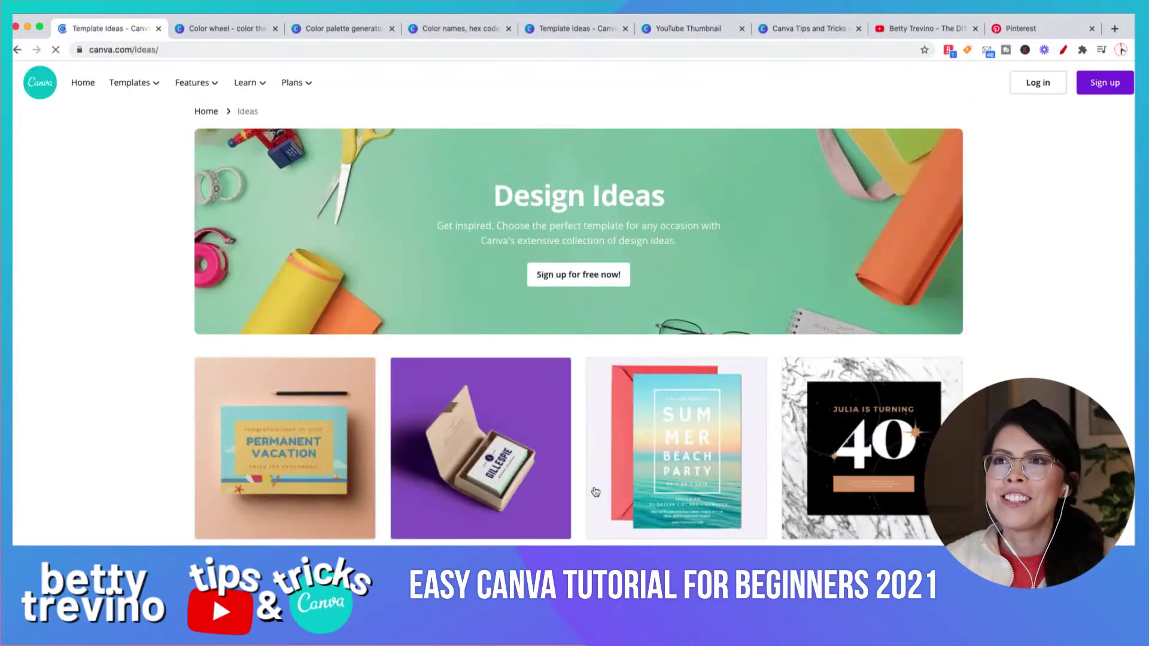
scroll(1017, 351, down, 4)
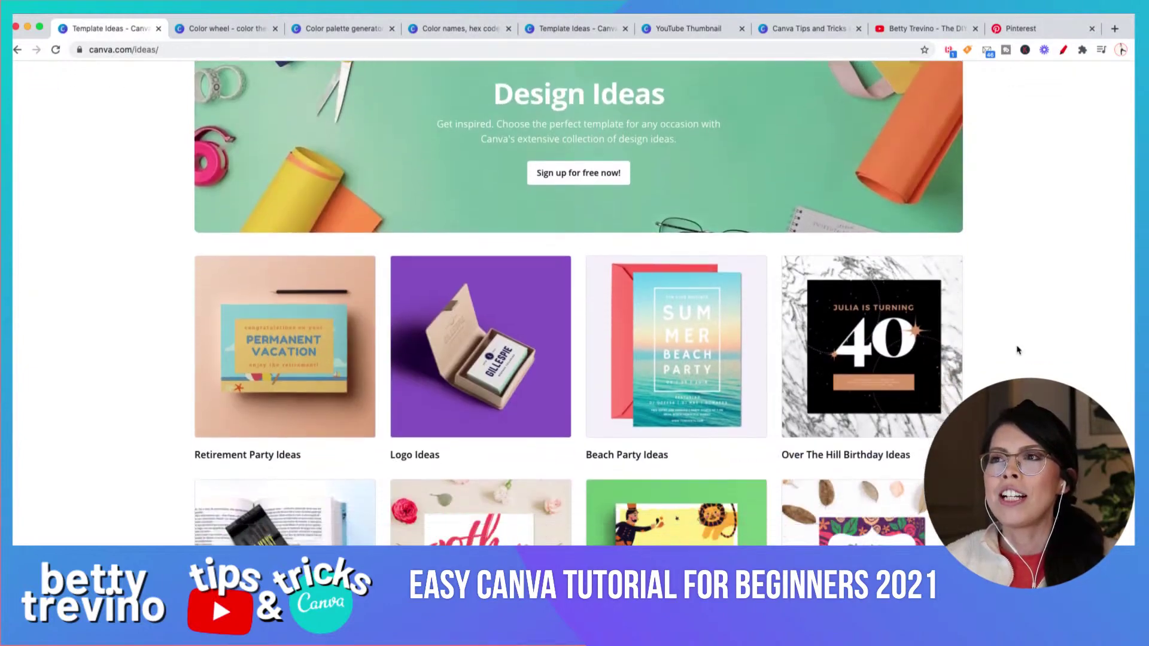
scroll(1018, 350, down, 1)
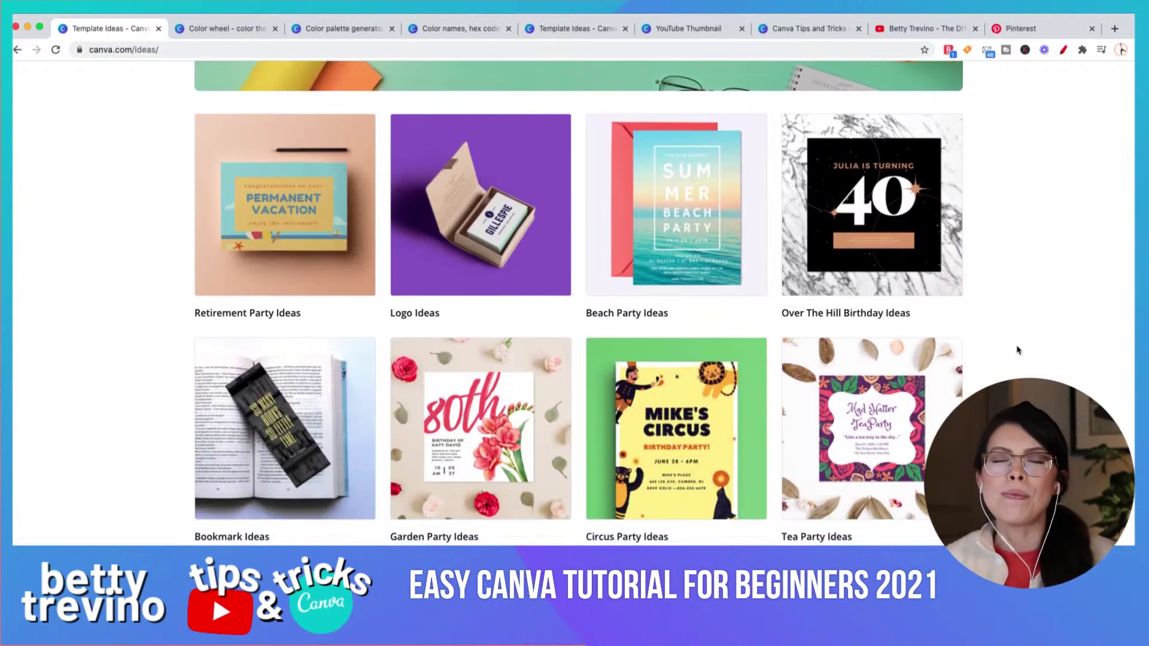
- Switch to the color wheel page and pick purple #9428d7 as the base color for the complementary combination
click(235, 35)
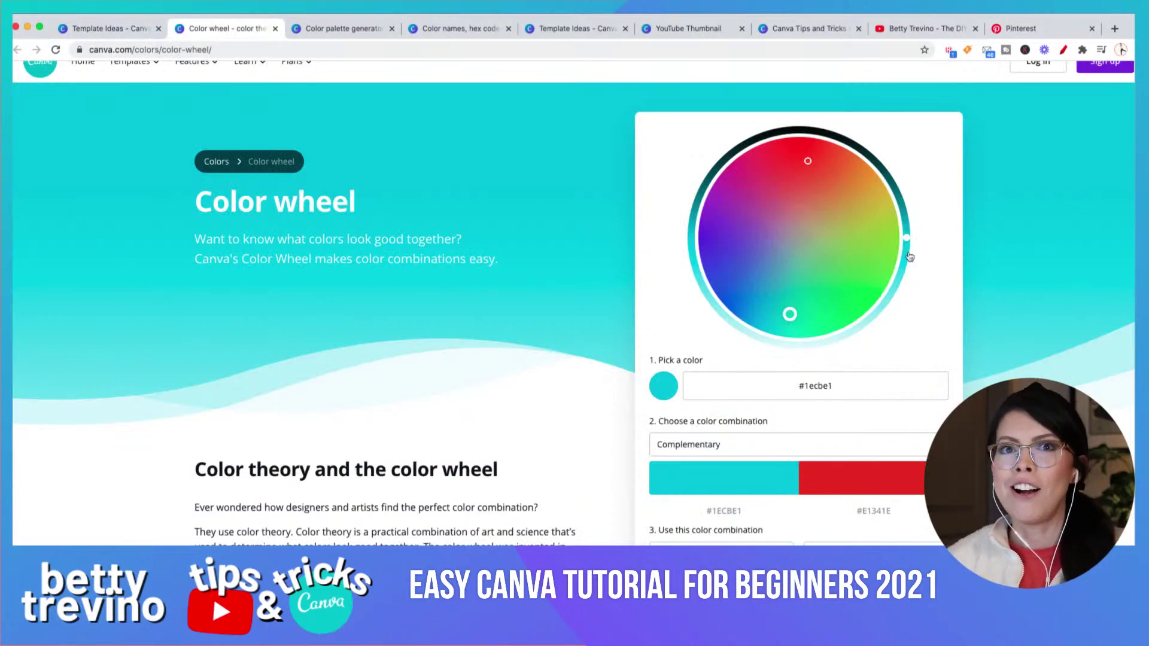
click(788, 311)
drag(789, 311, 730, 247)
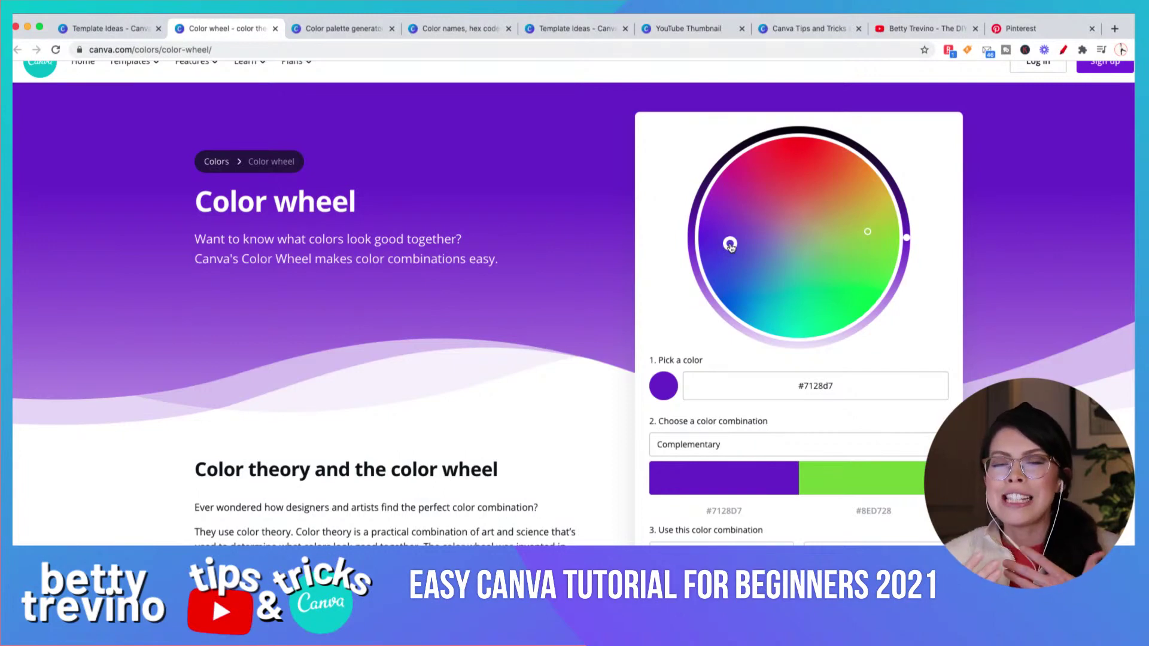
drag(730, 245, 730, 229)
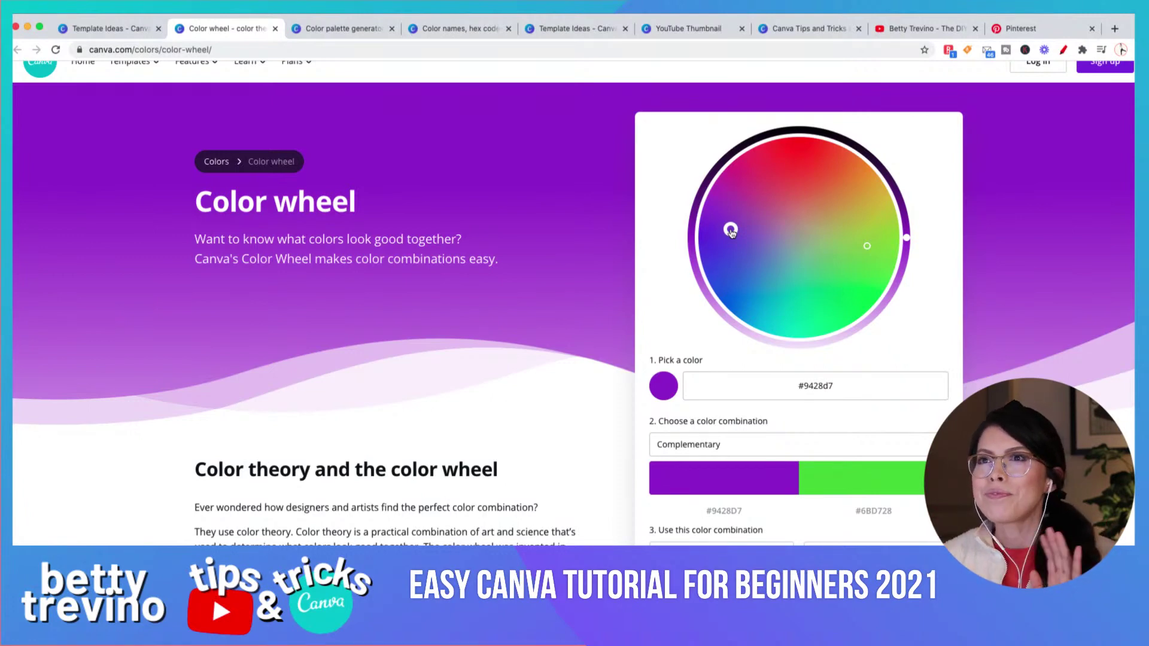
- Pick blue #3b96c4 as the base color on the wheel and view the complementary combination with its graphic and export options
drag(731, 232, 781, 292)
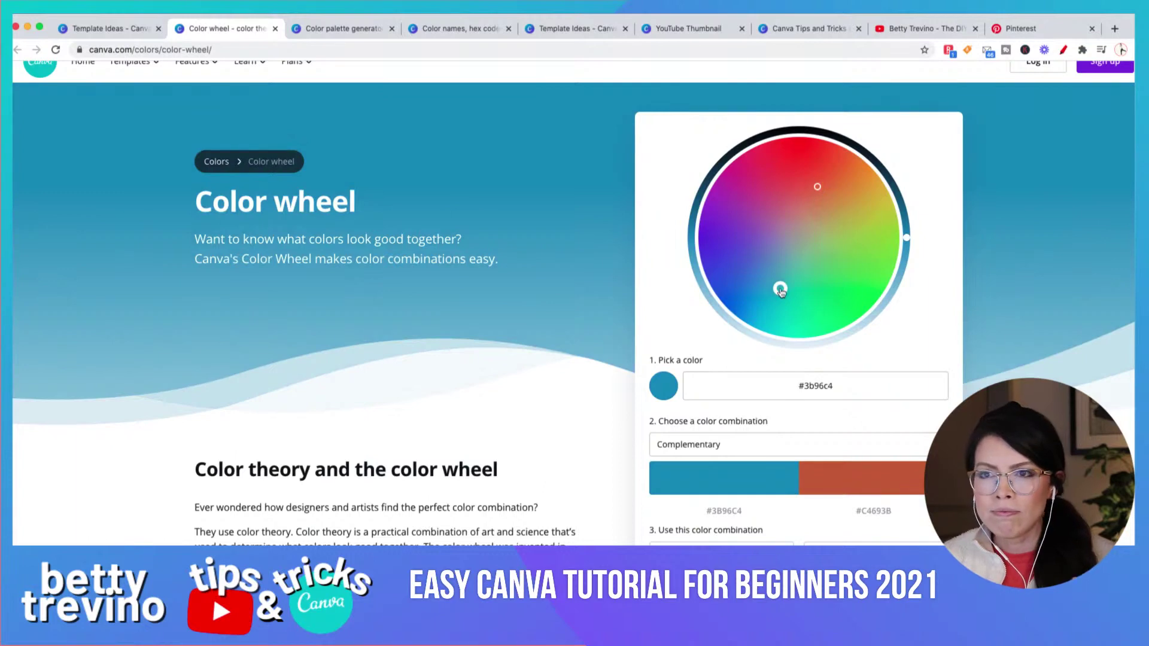
scroll(780, 291, down, 5)
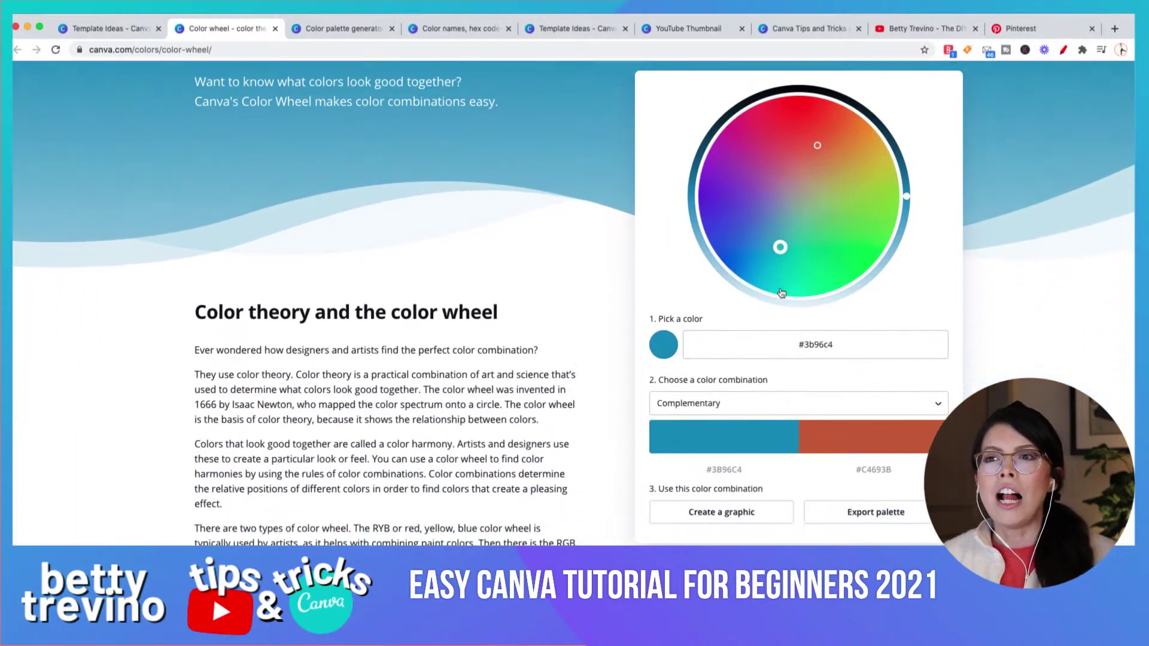
scroll(781, 293, down, 1)
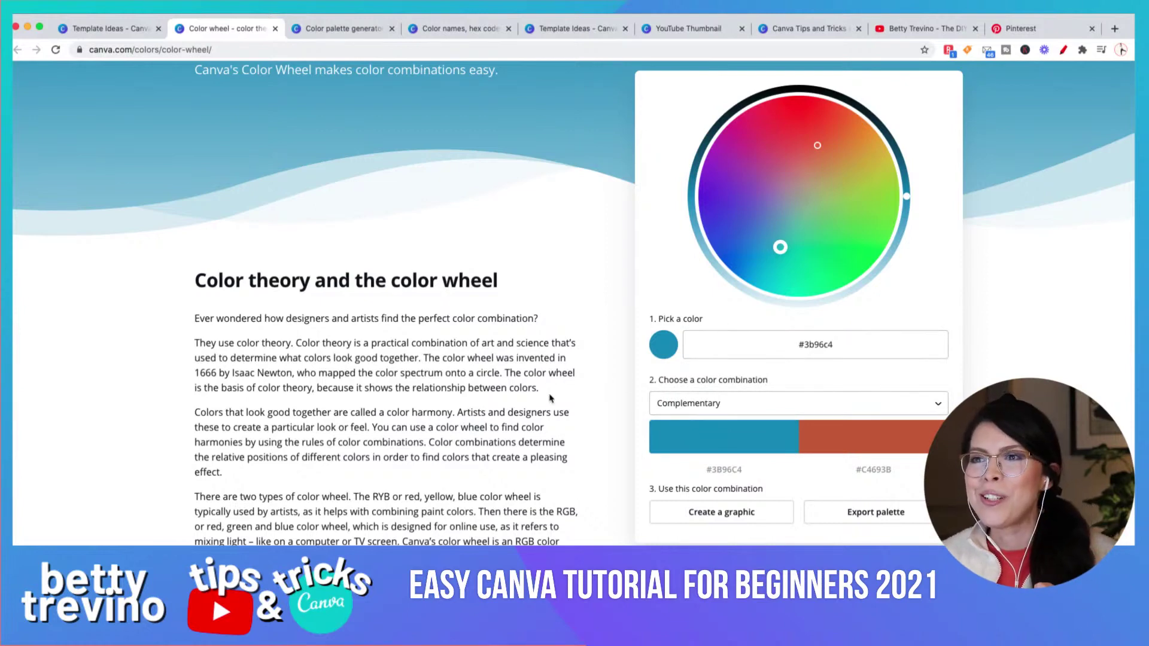
- Read the color theory section and the explanations of complementary and monochromatic color combinations
scroll(551, 395, down, 3)
scroll(550, 398, down, 1)
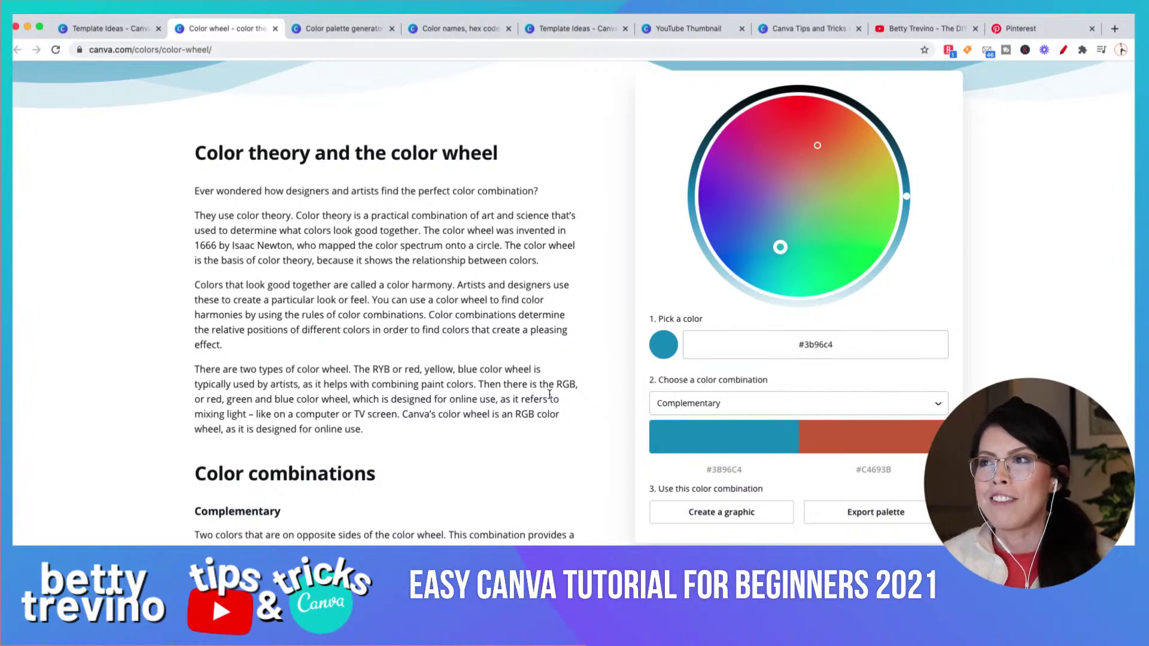
scroll(503, 499, down, 3)
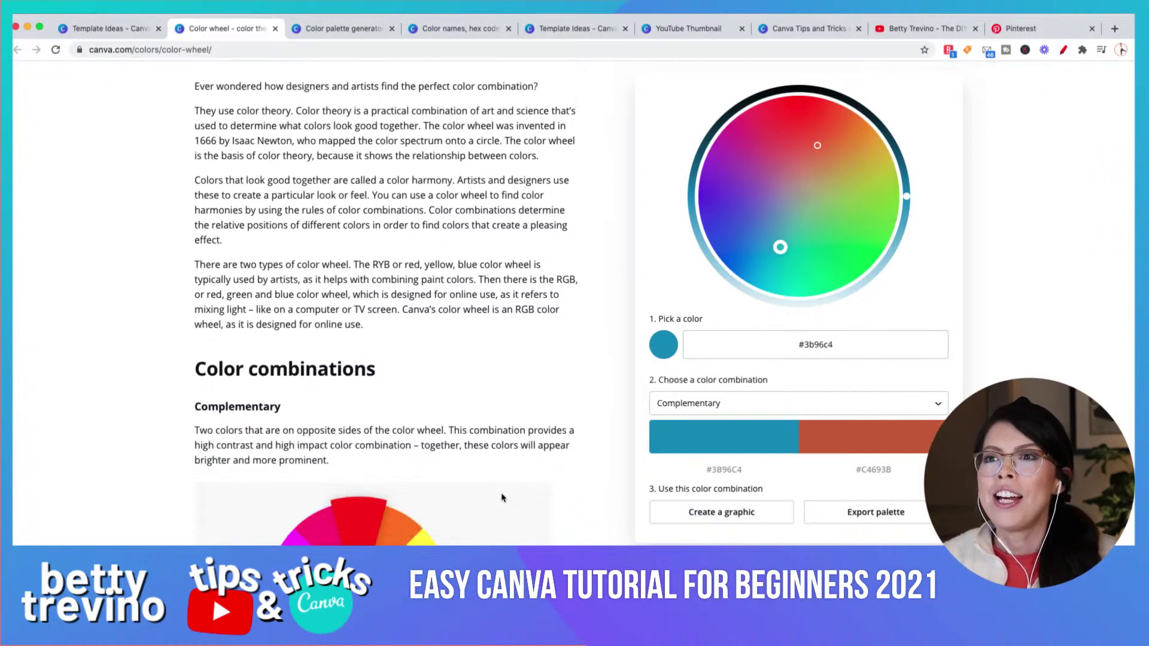
scroll(503, 498, down, 5)
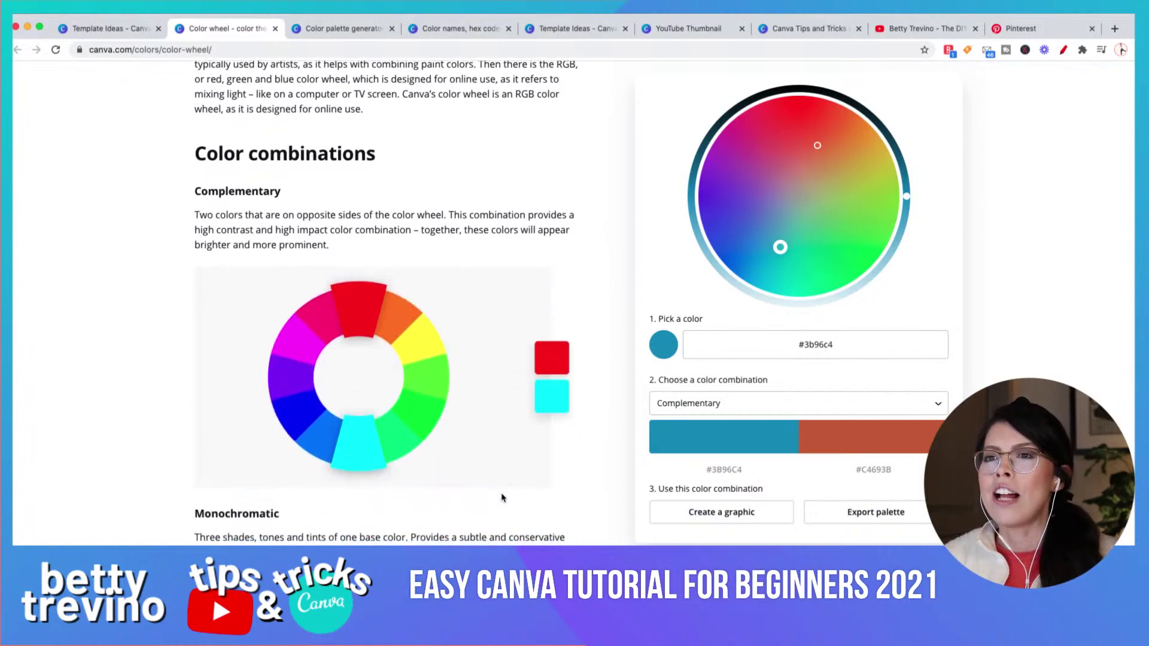
scroll(502, 498, down, 3)
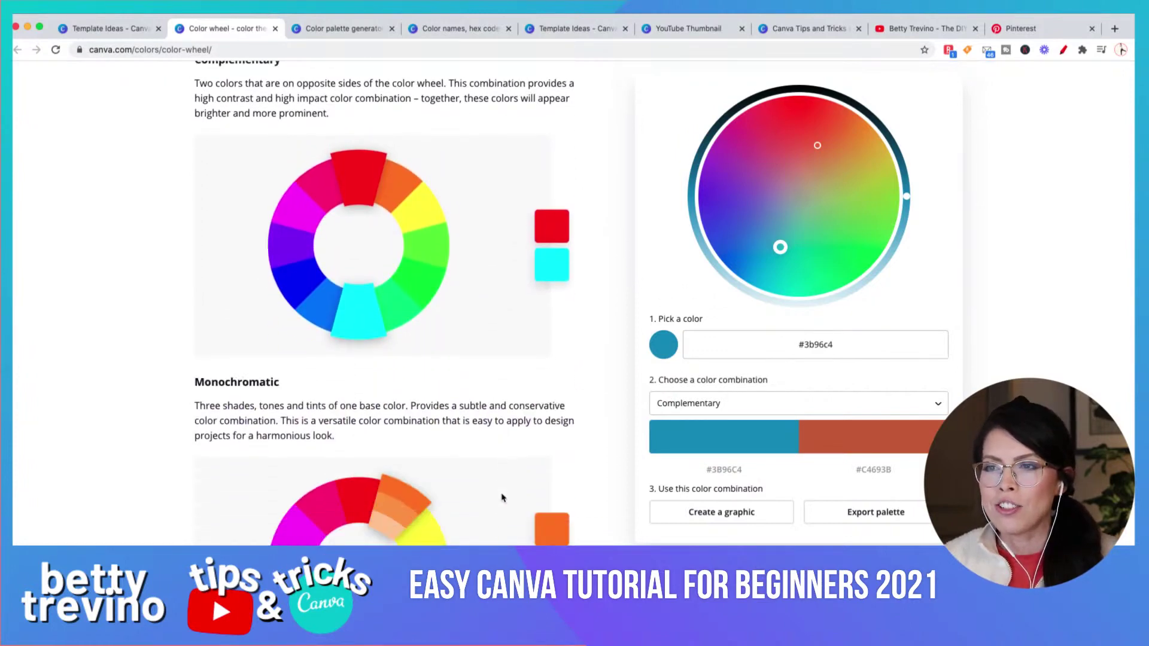
scroll(503, 498, down, 3)
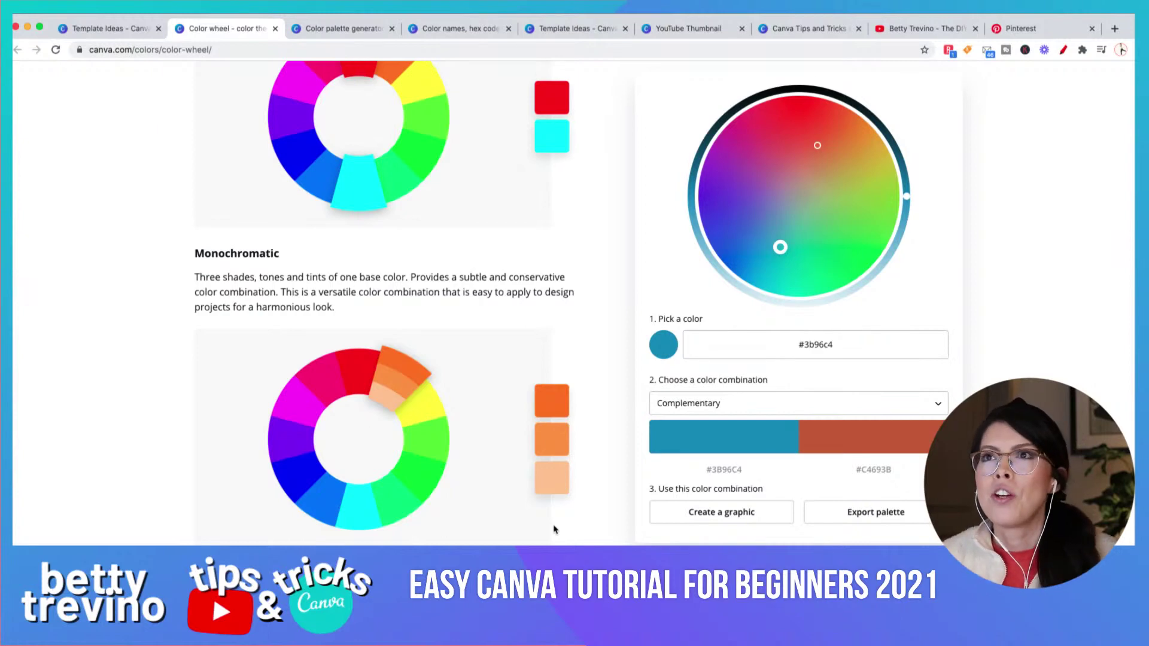
- Open the color palette generator page, switch to the social media channel on YouTube and look through its uploaded video thumbnails
click(345, 38)
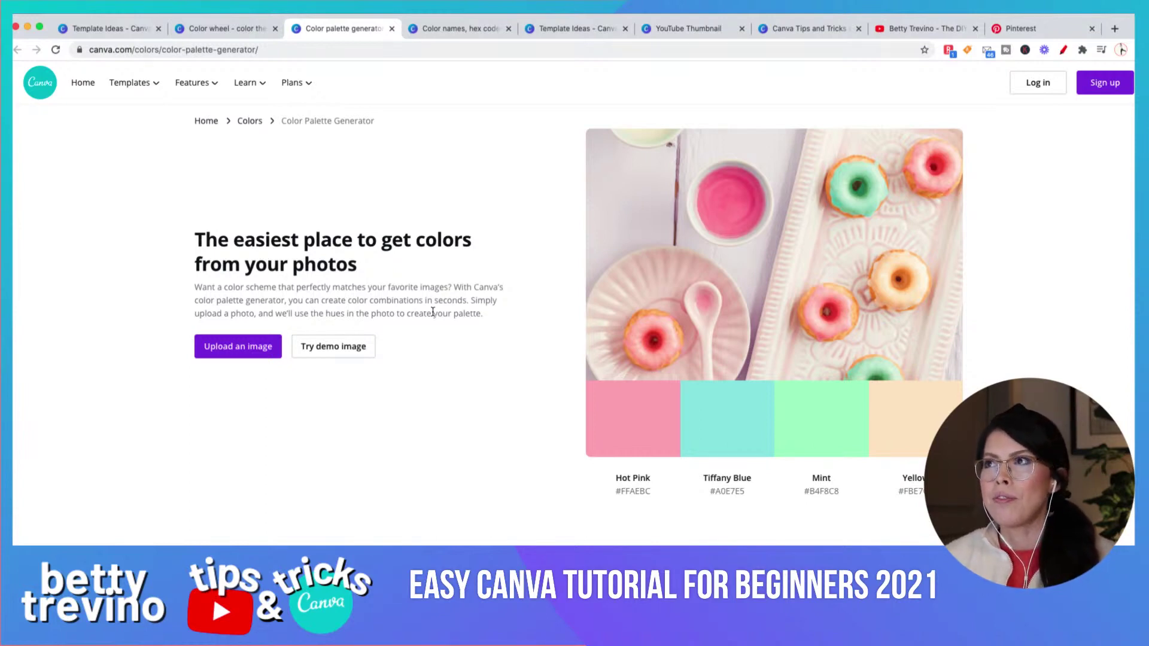
click(925, 28)
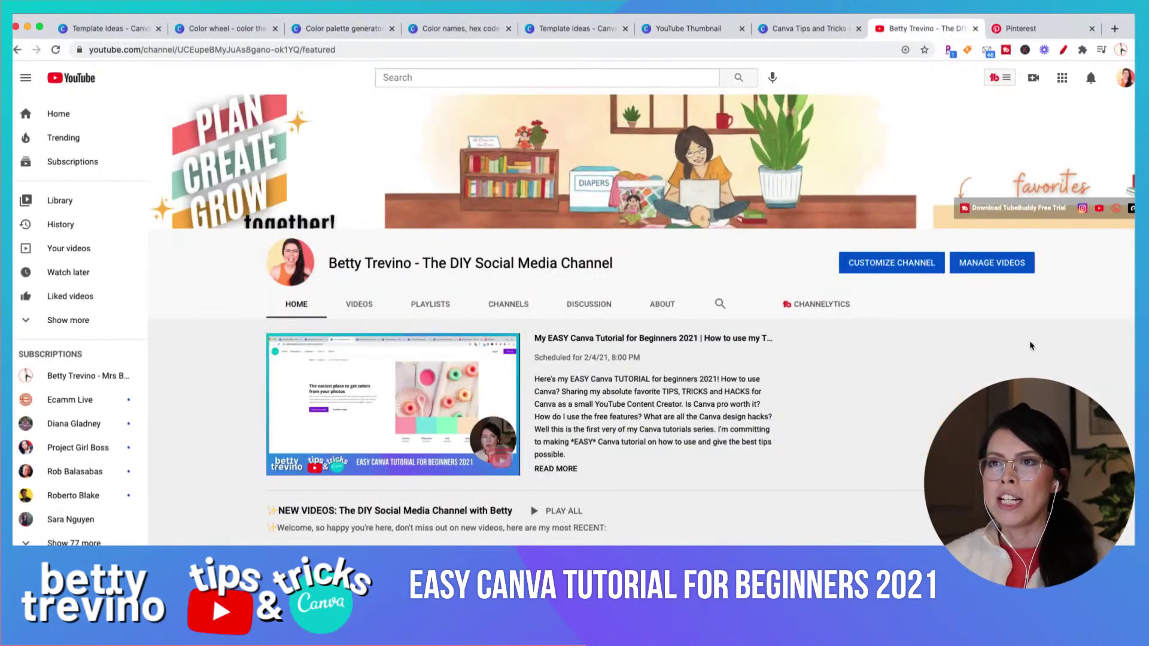
scroll(1031, 345, up, 1)
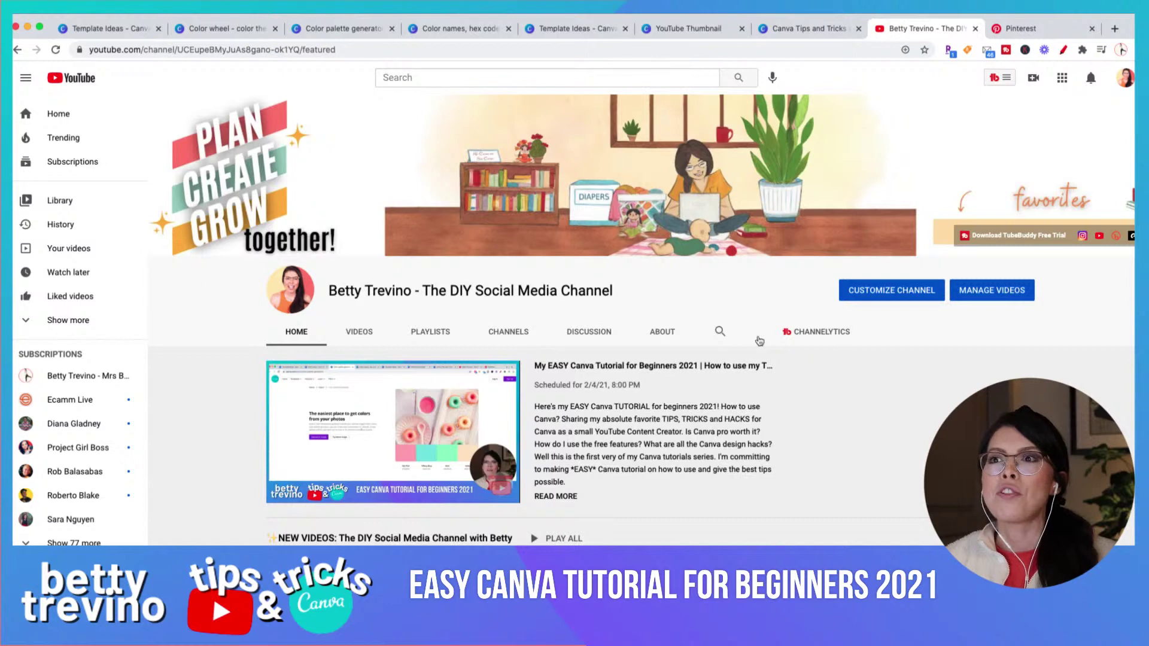
scroll(759, 341, down, 3)
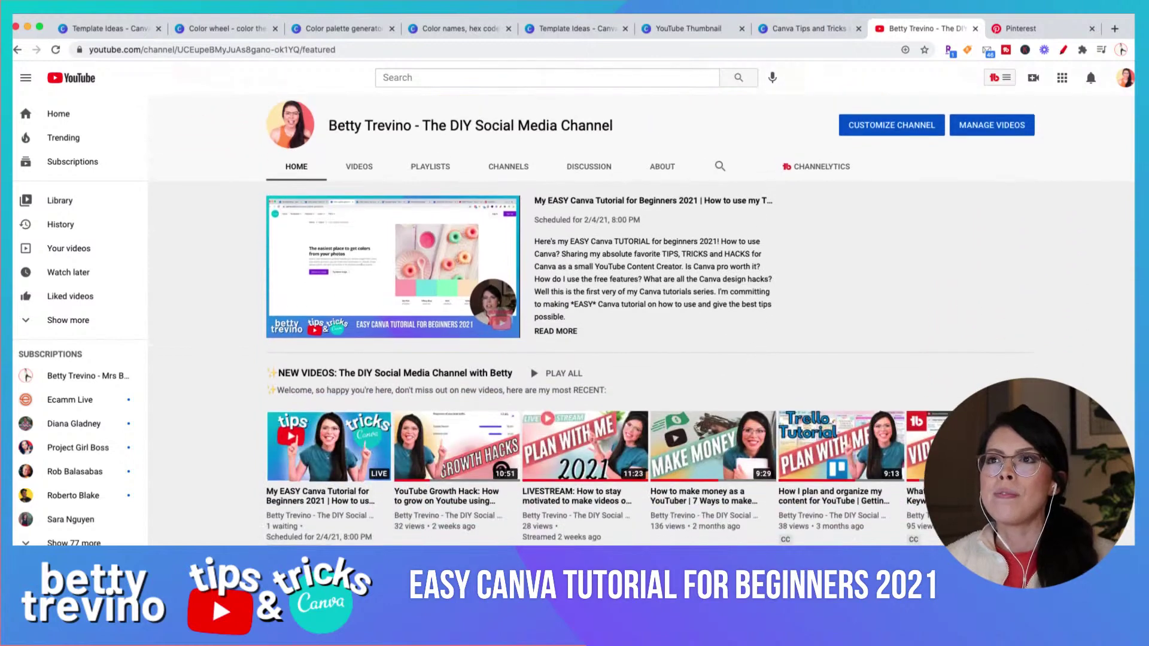
click(358, 166)
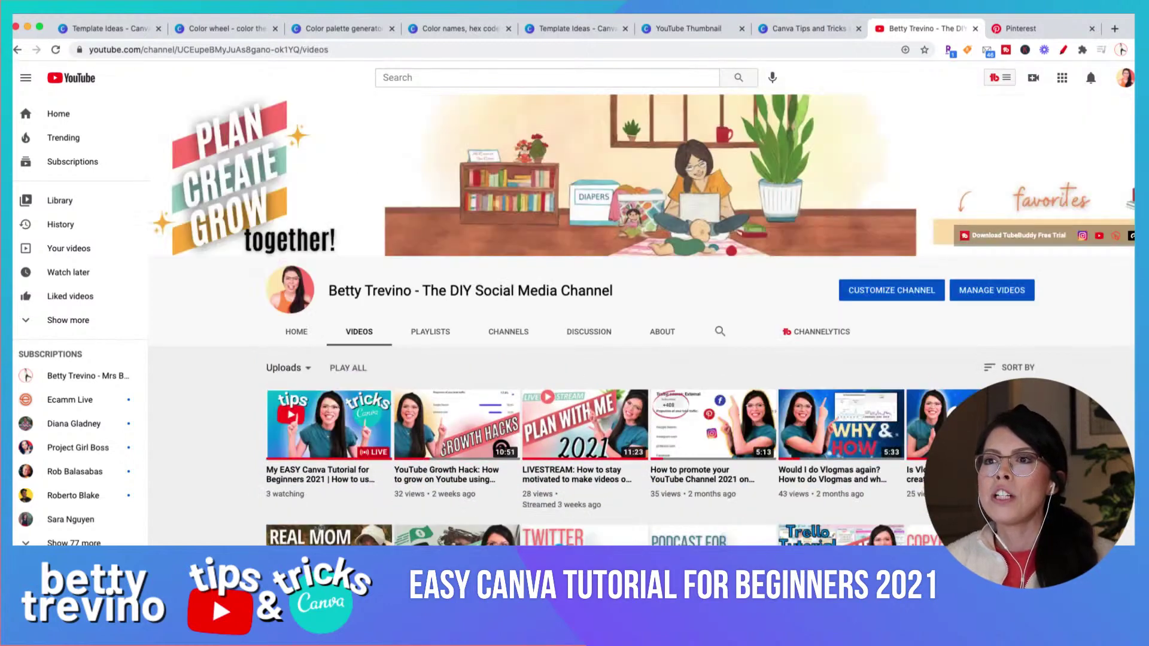
scroll(643, 320, down, 3)
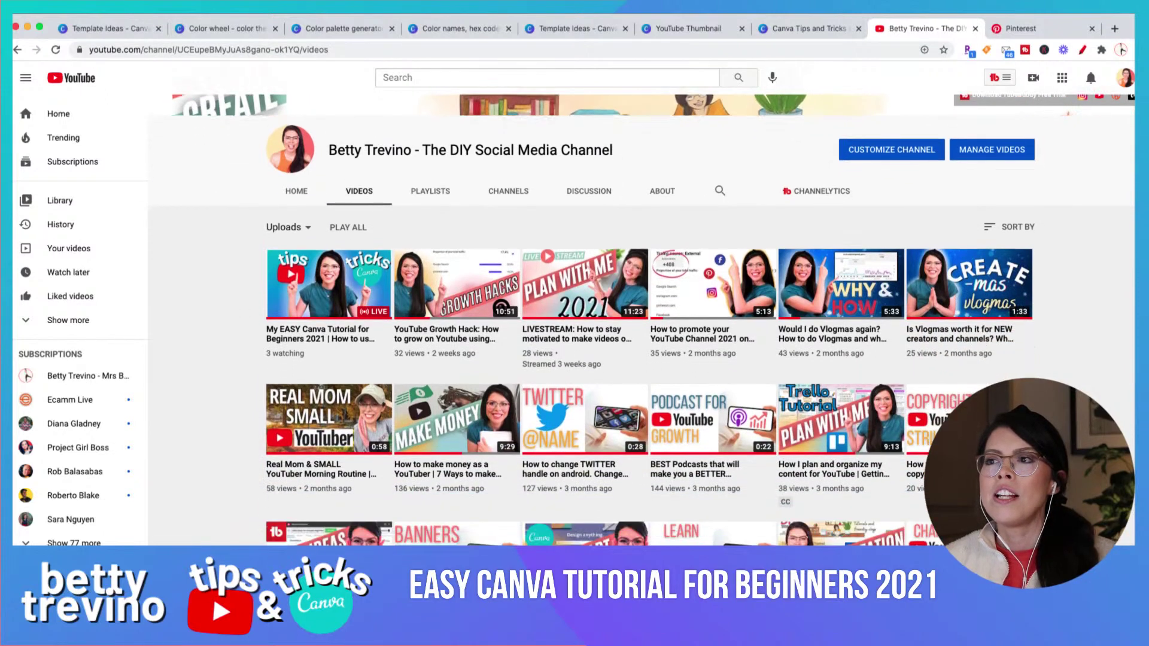
scroll(643, 320, down, 3)
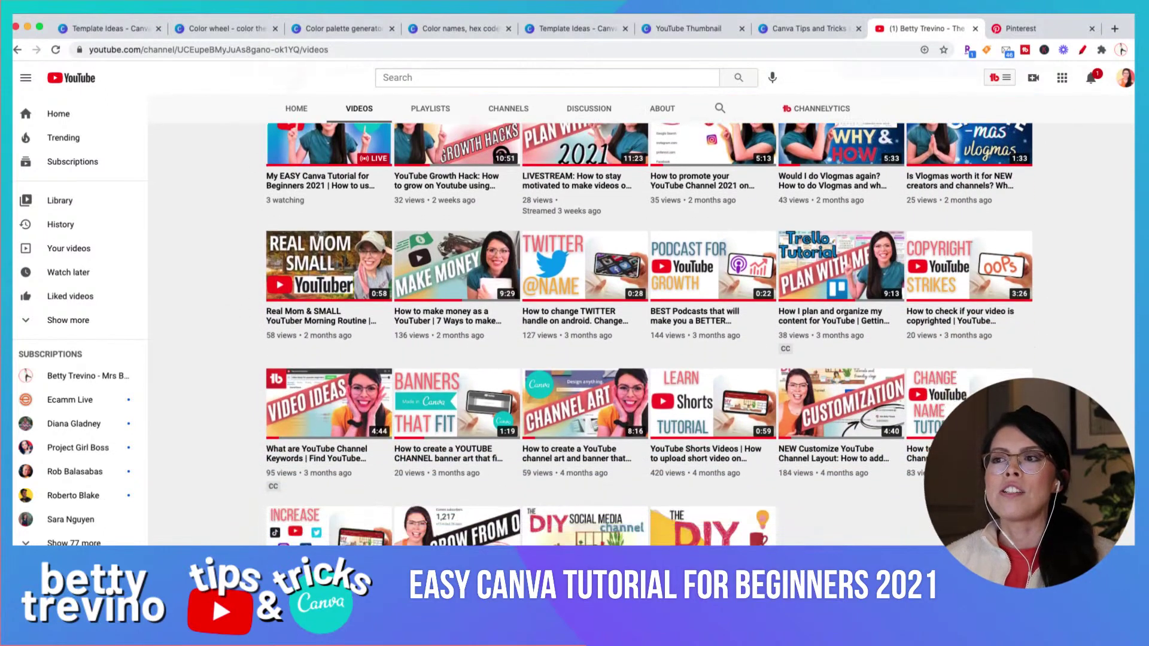
scroll(642, 320, up, 2)
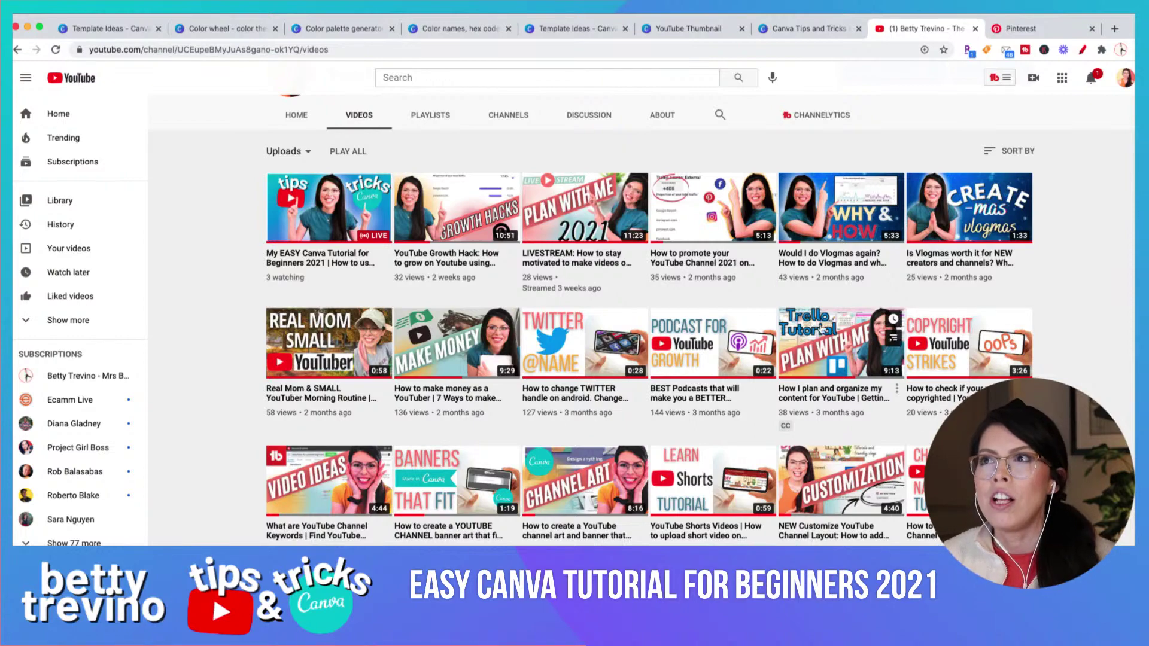
- Open the channel's About information and read its description and details
click(663, 115)
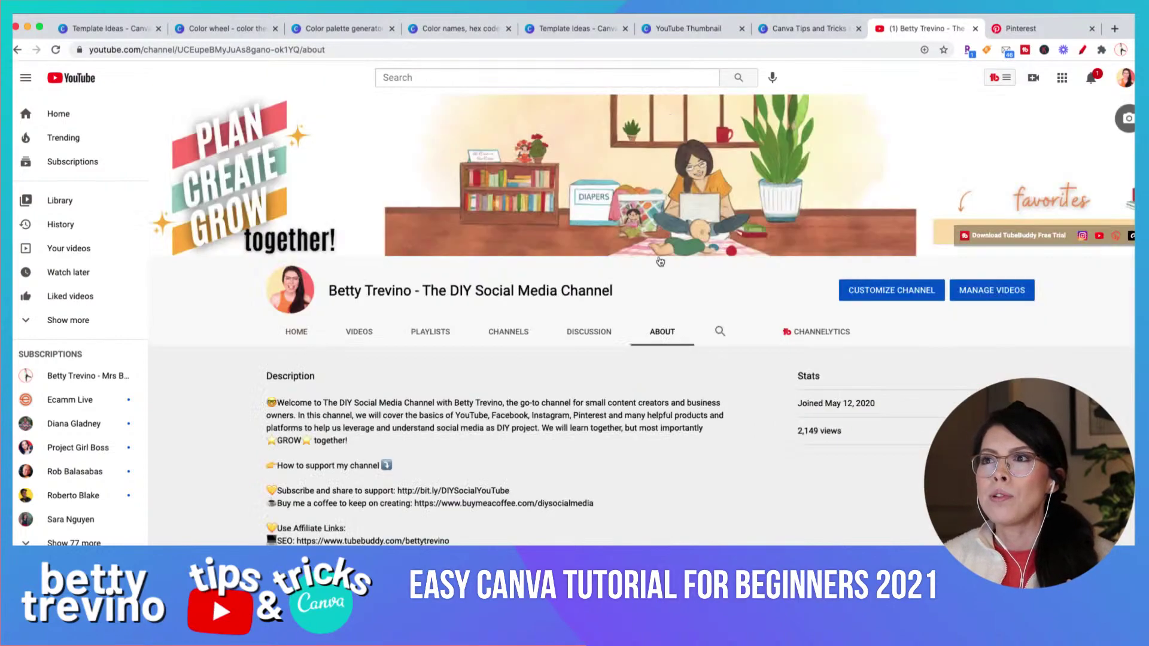
scroll(555, 482, down, 3)
scroll(556, 482, down, 5)
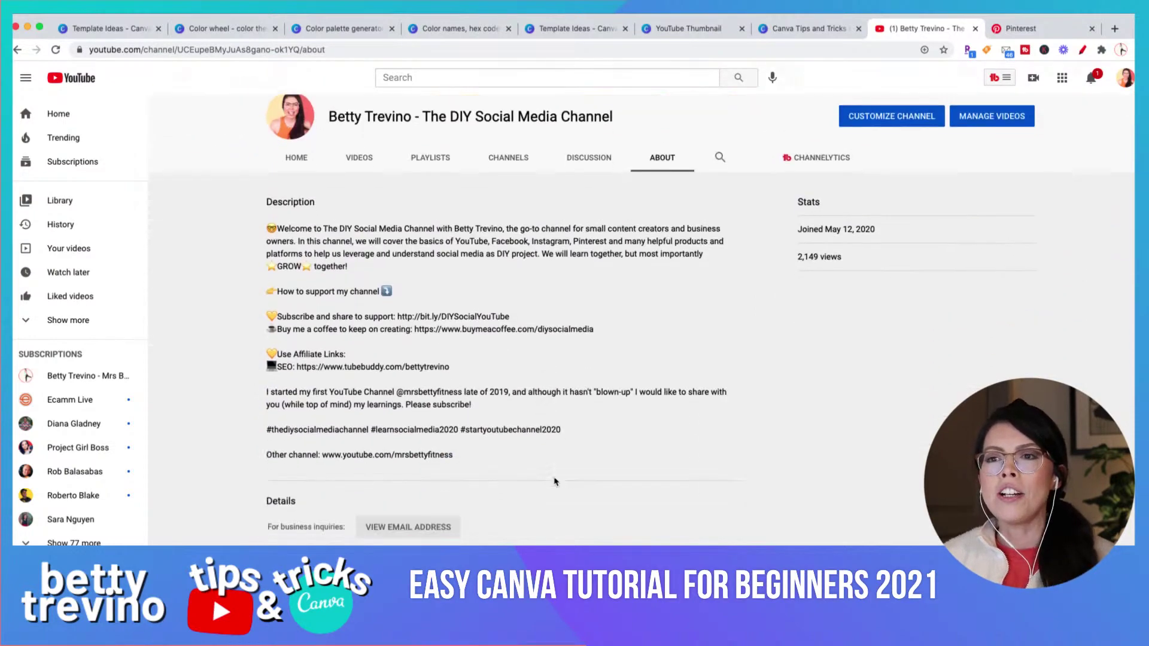
scroll(610, 154, up, 2)
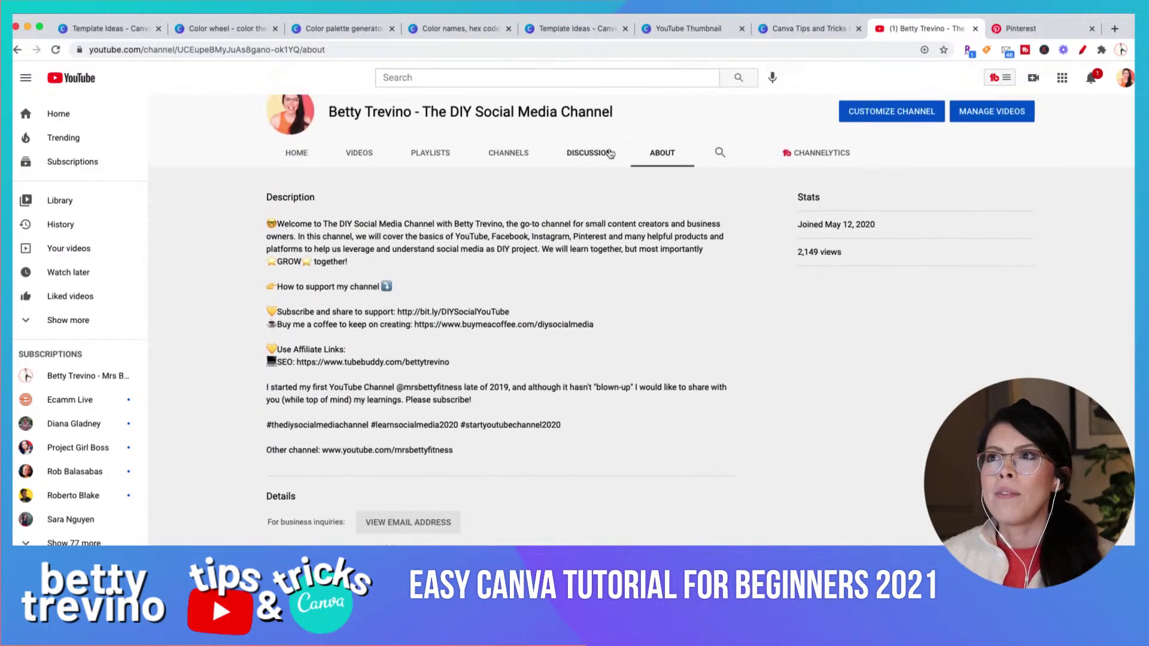
- View the channels linked from the social media channel and open the owner's lifestyle and fitness channel
click(513, 154)
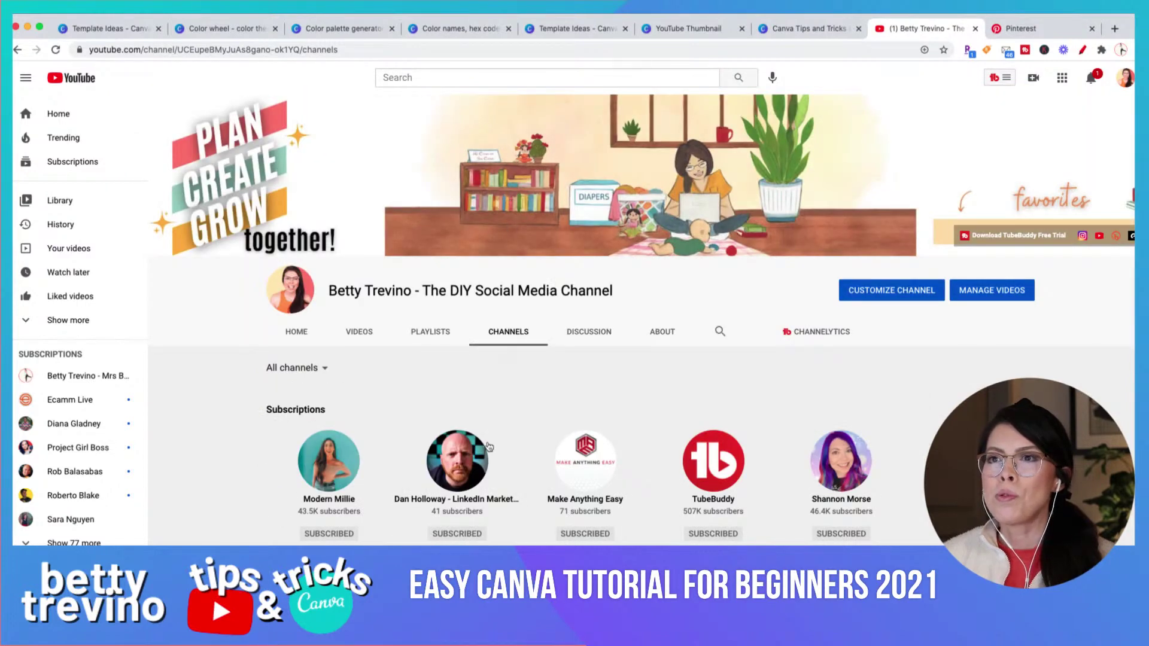
scroll(488, 463, down, 2)
click(383, 522)
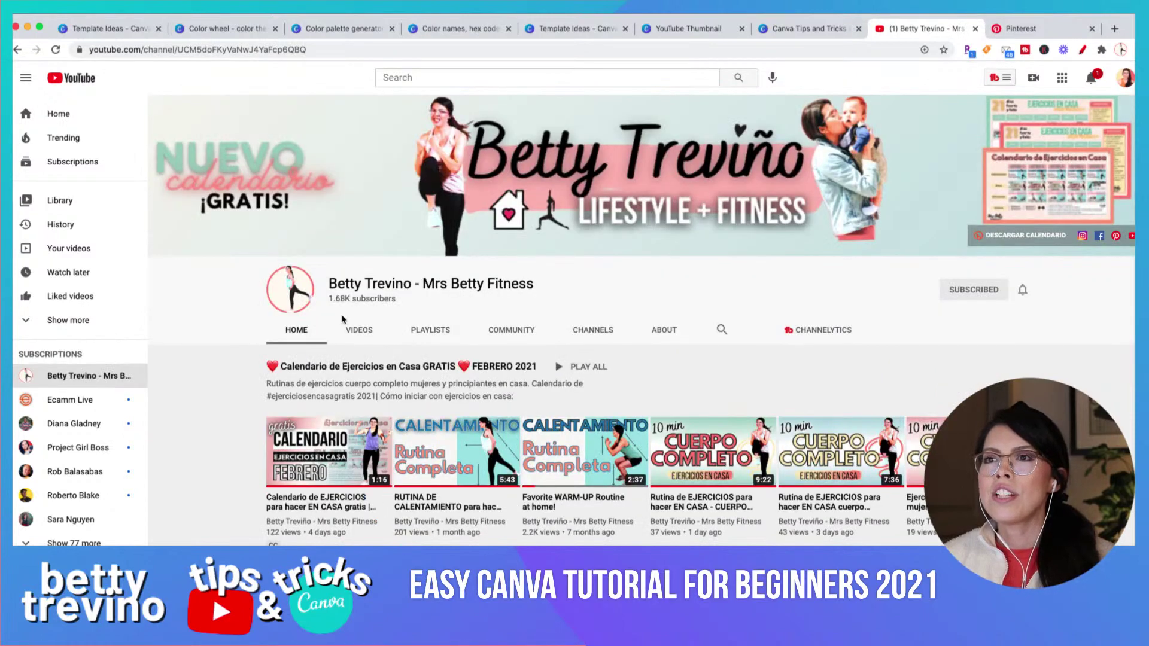
- Look through the uploaded videos of the fitness channel to examine the thumbnails' fonts and color schemes
click(359, 330)
scroll(640, 320, down, 2)
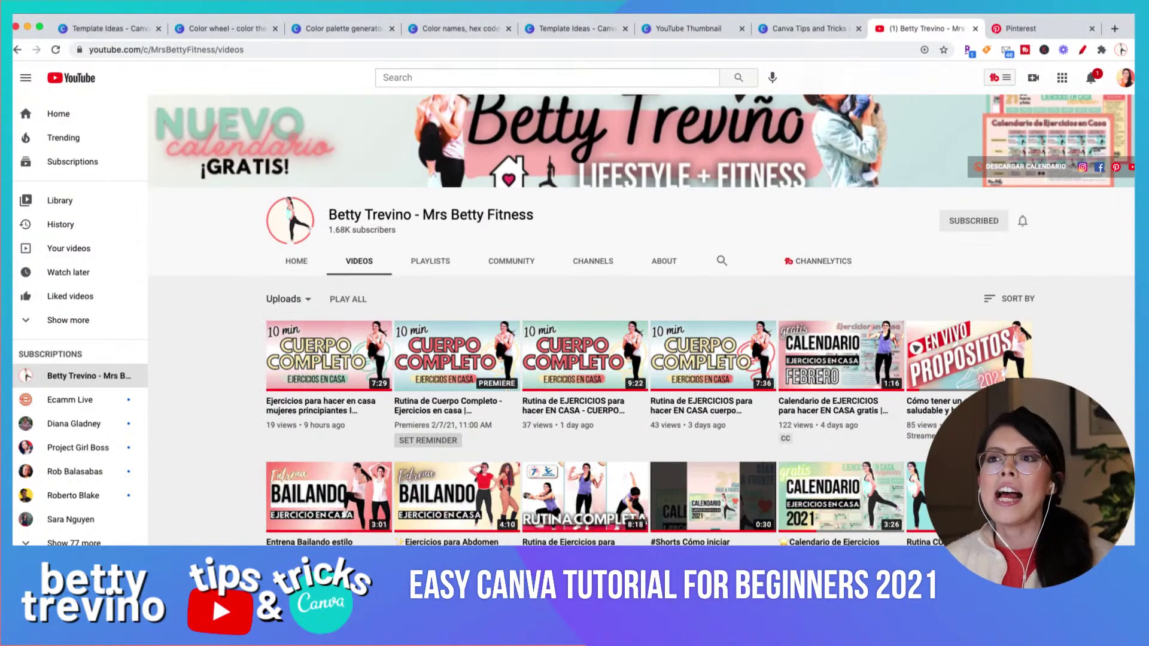
scroll(642, 319, down, 1)
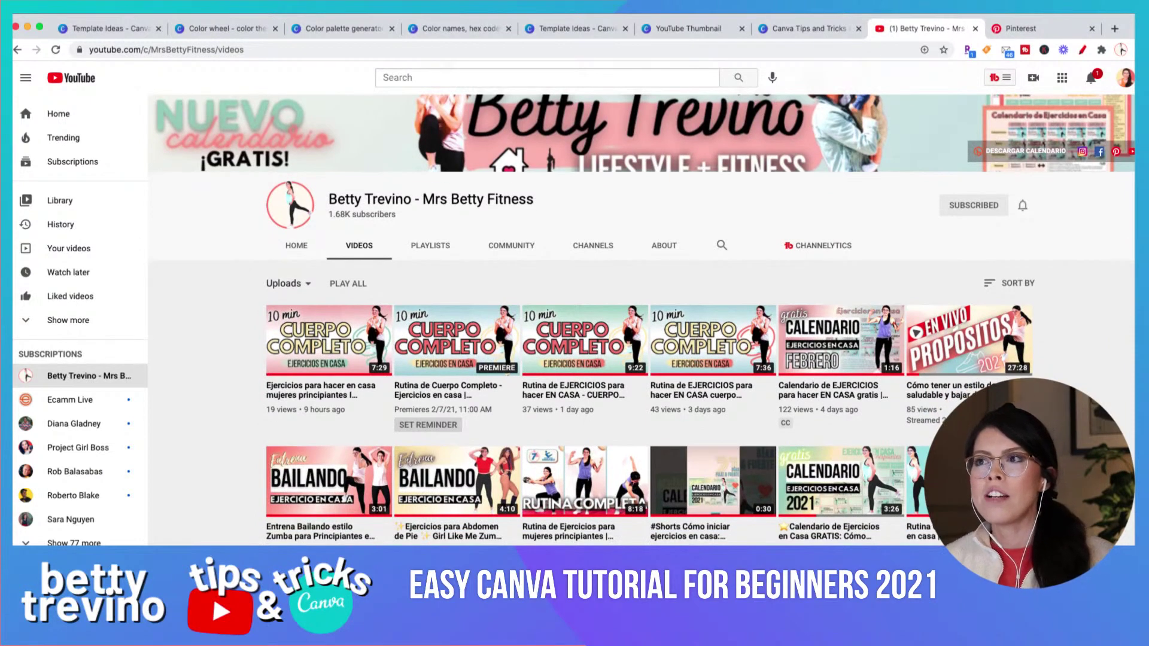
scroll(640, 321, up, 1)
scroll(641, 320, down, 2)
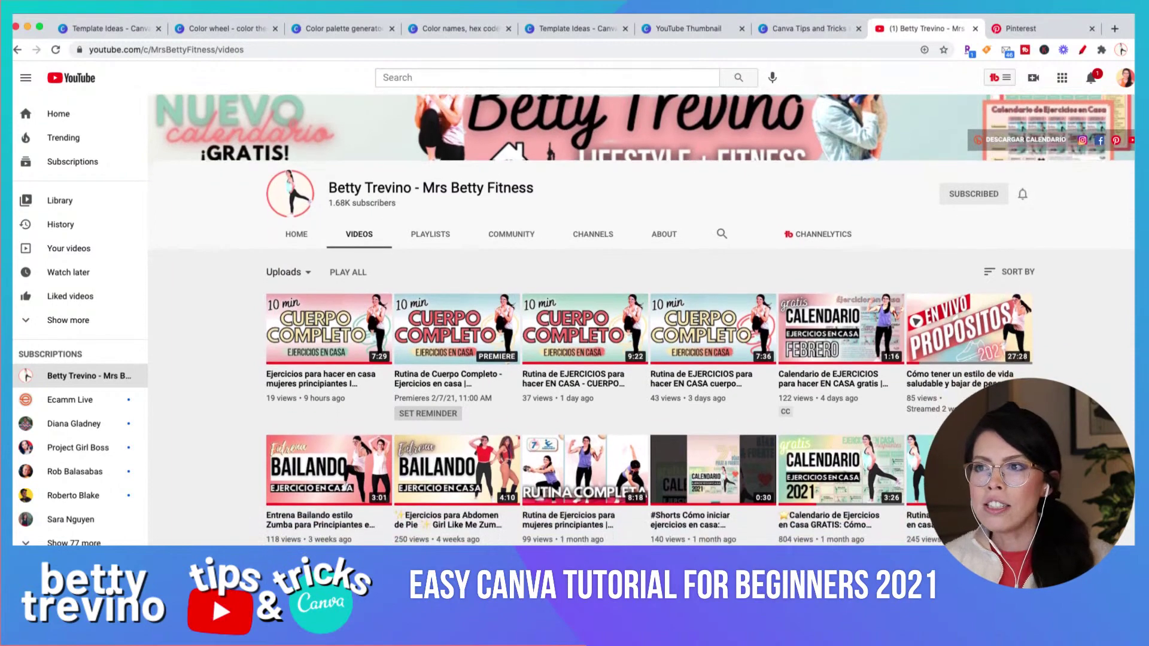
scroll(640, 320, down, 3)
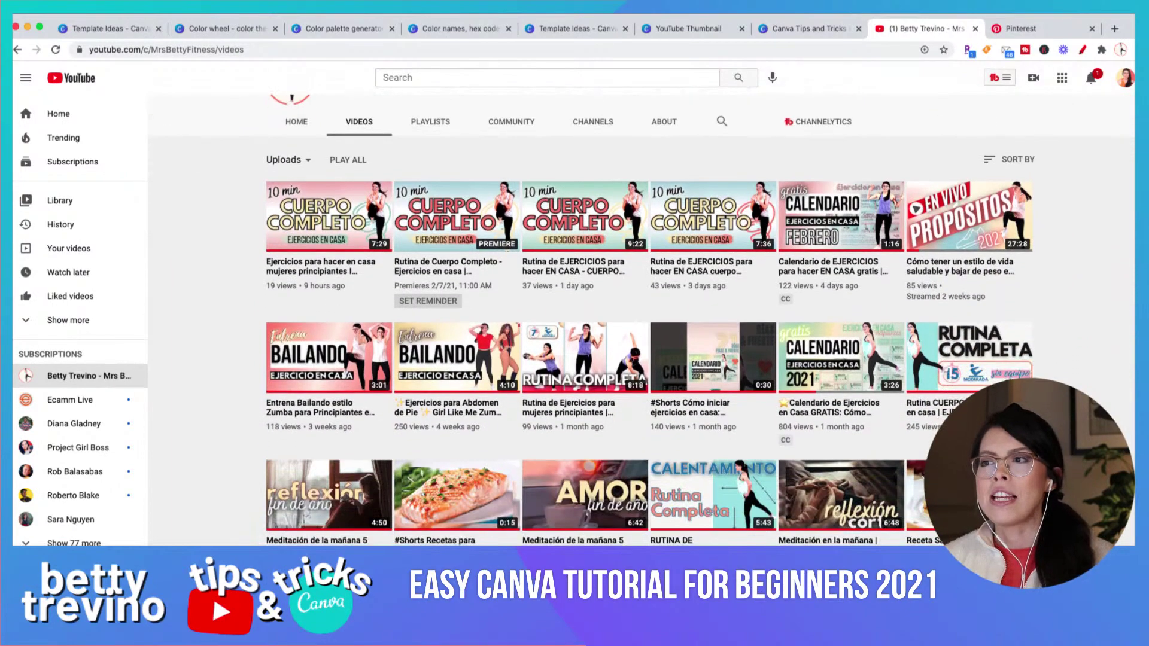
scroll(640, 320, down, 5)
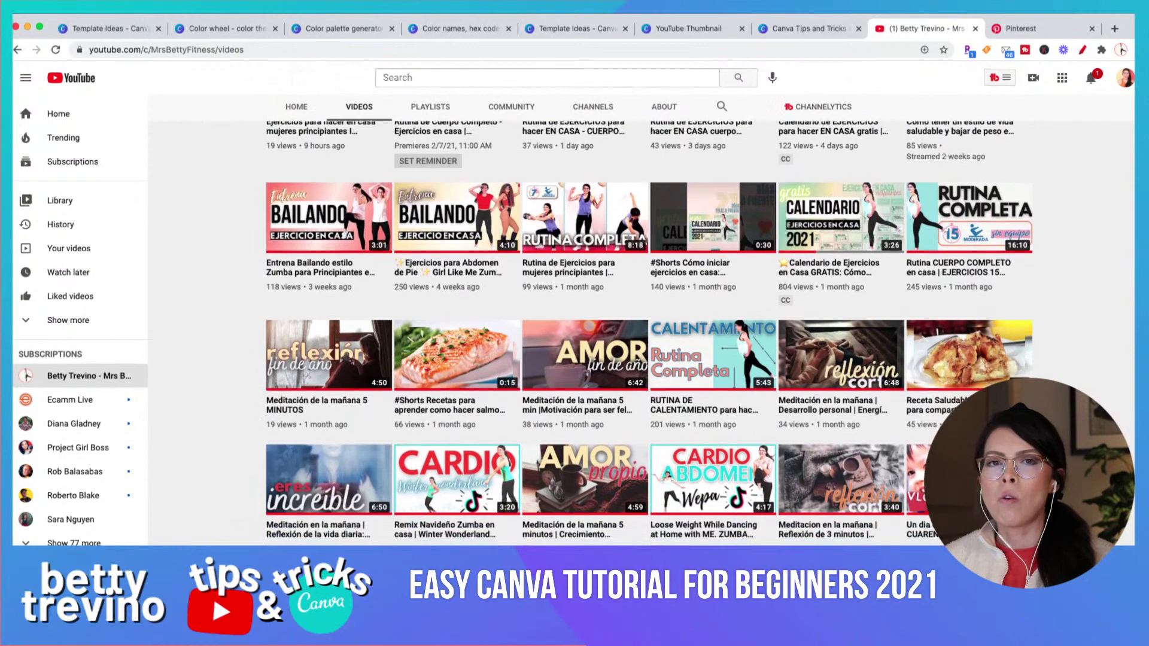
scroll(643, 317, down, 1)
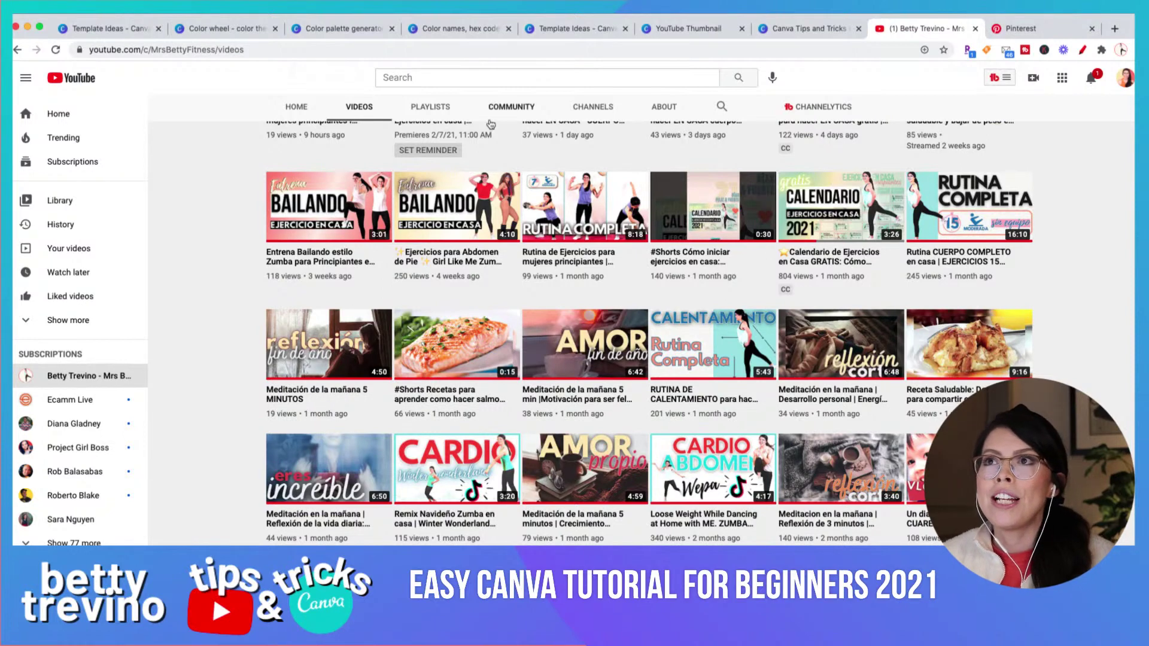
- Switch back to Canva's color palette generator page and look through the sample palettes and color combination ideas
click(464, 30)
click(350, 32)
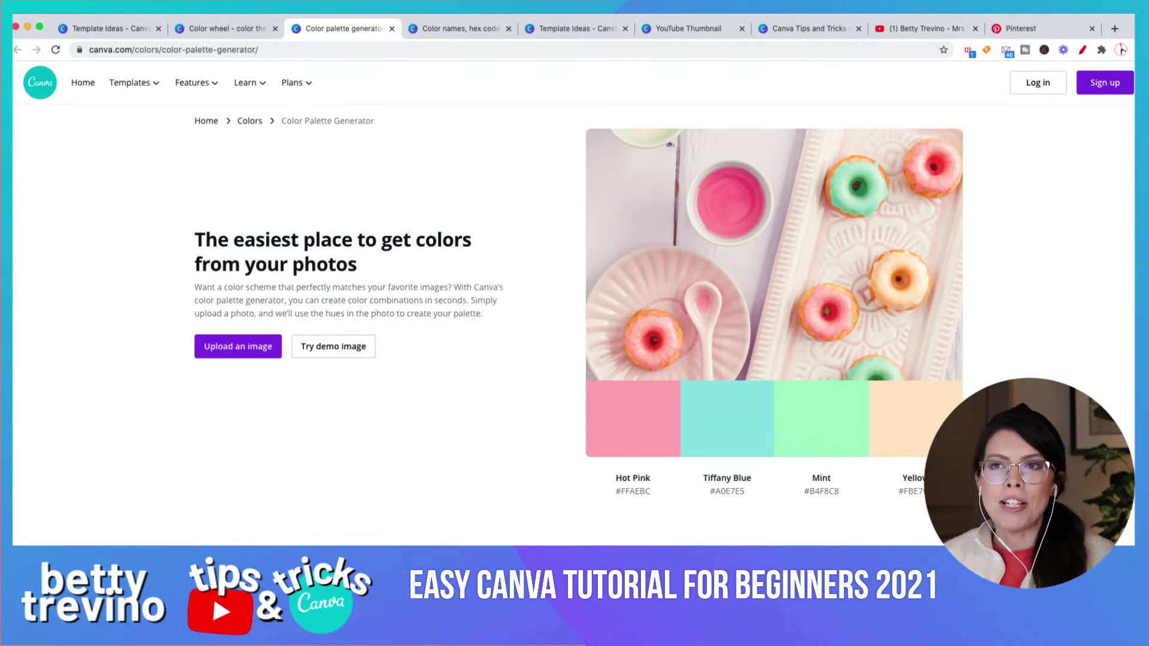
scroll(669, 487, down, 5)
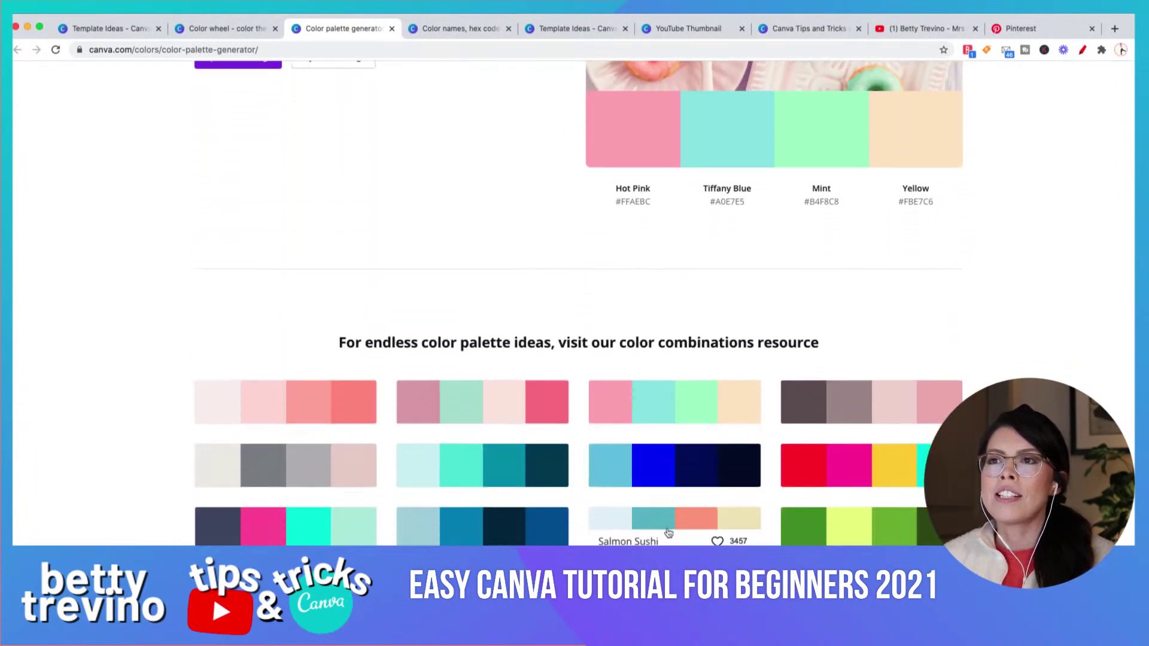
scroll(749, 444, down, 1)
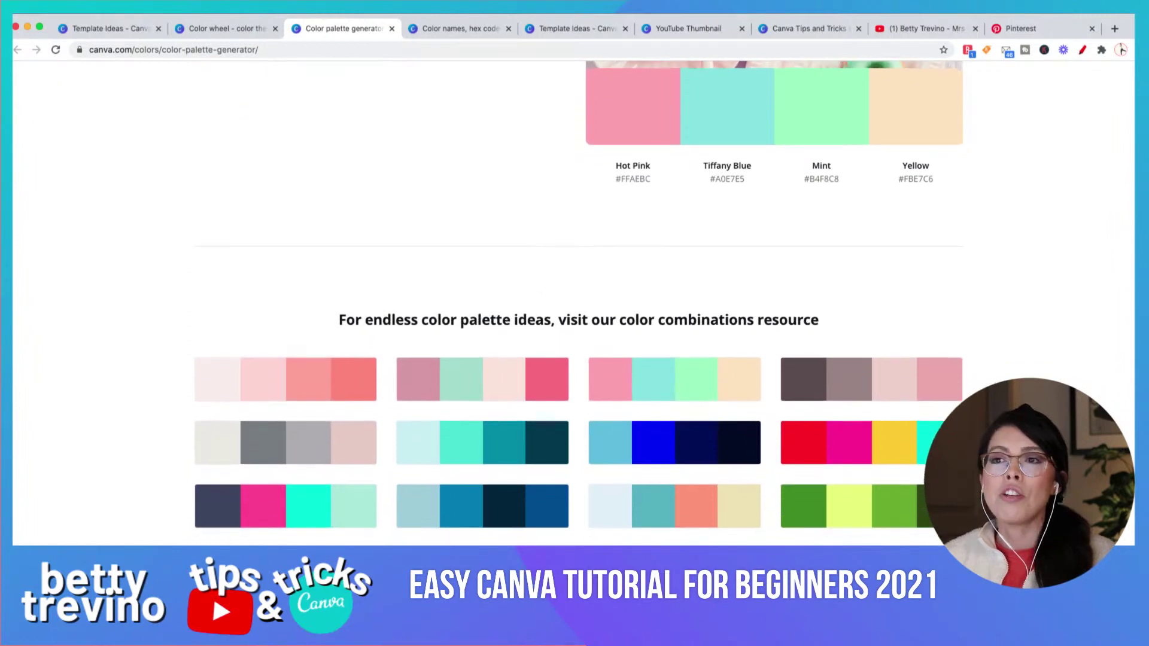
scroll(579, 302, down, 2)
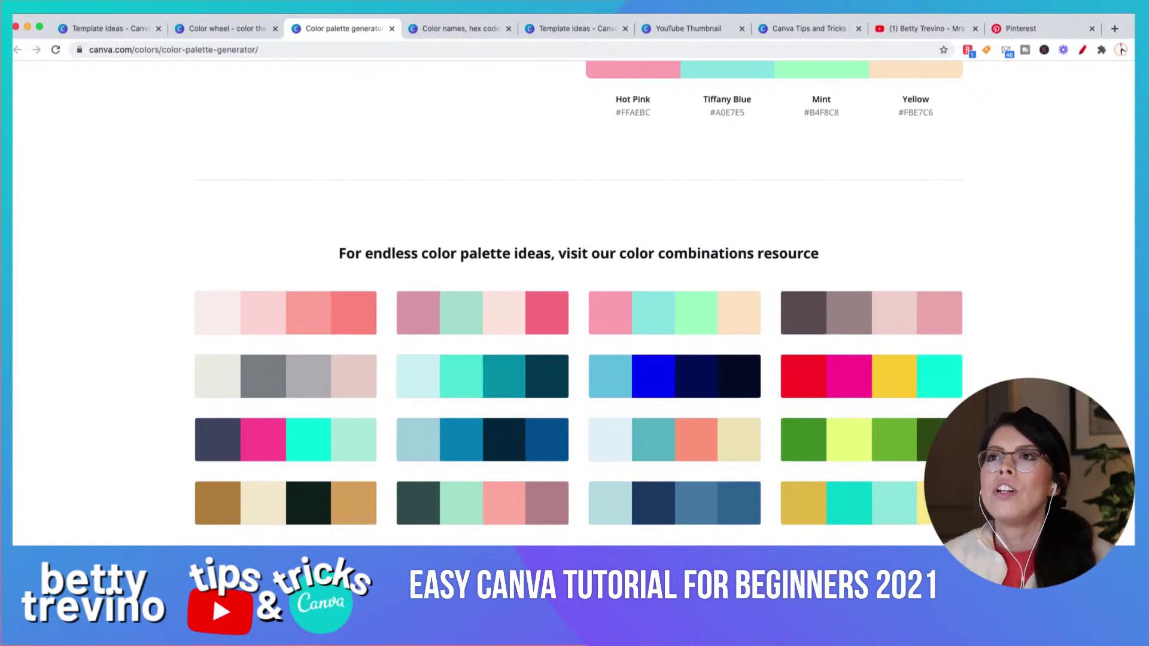
- Switch to Canva's Colors page and review its palette generator, palette ideas, color wheel and color meanings resources
click(465, 29)
scroll(725, 295, up, 5)
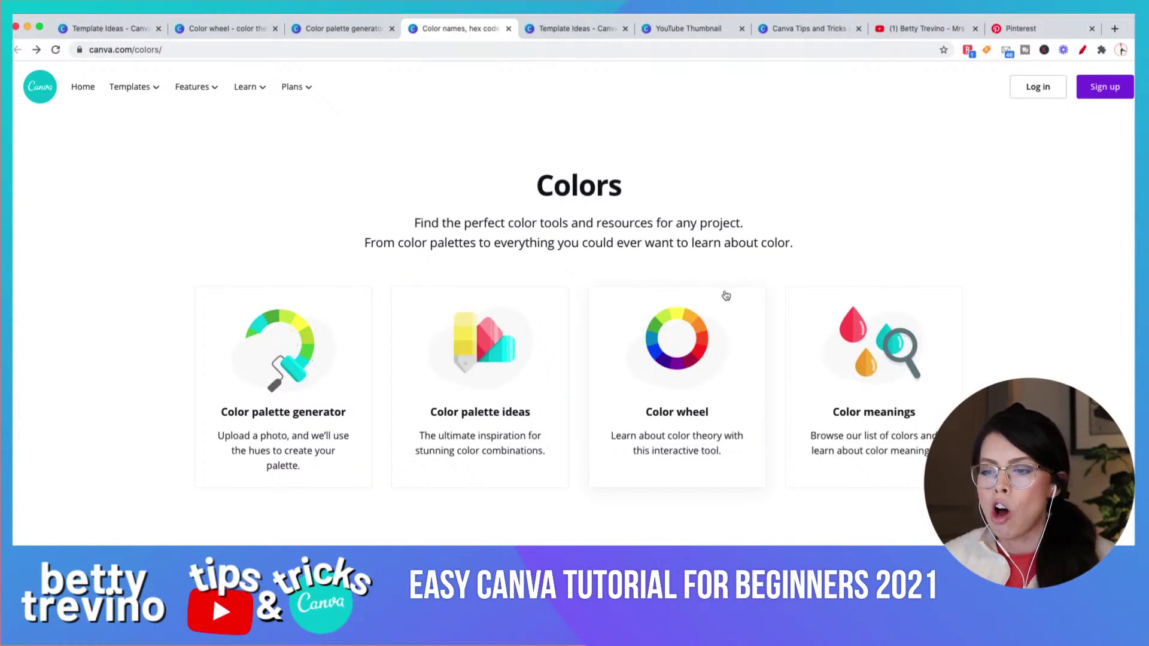
scroll(725, 295, down, 1)
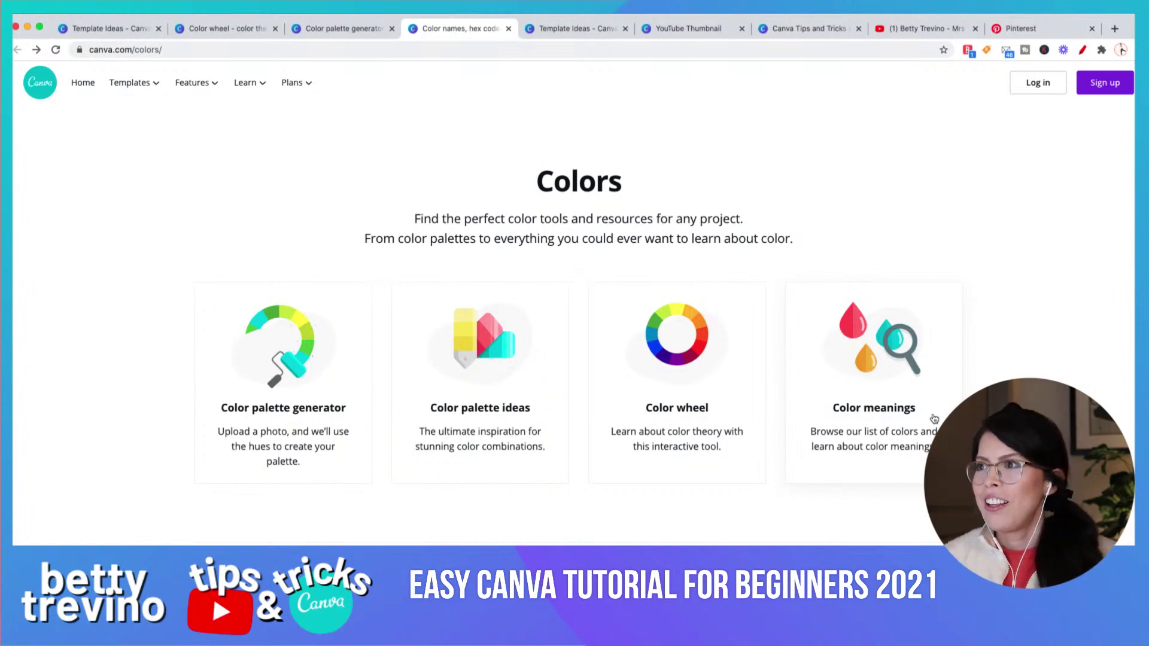
scroll(934, 418, down, 3)
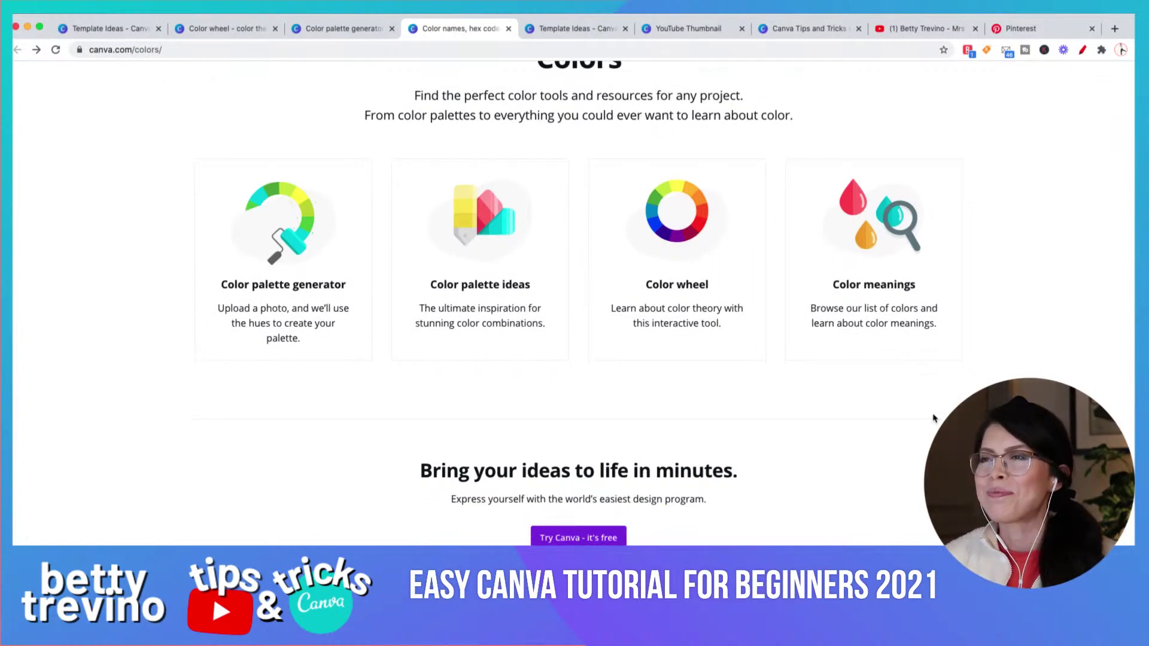
scroll(934, 419, down, 5)
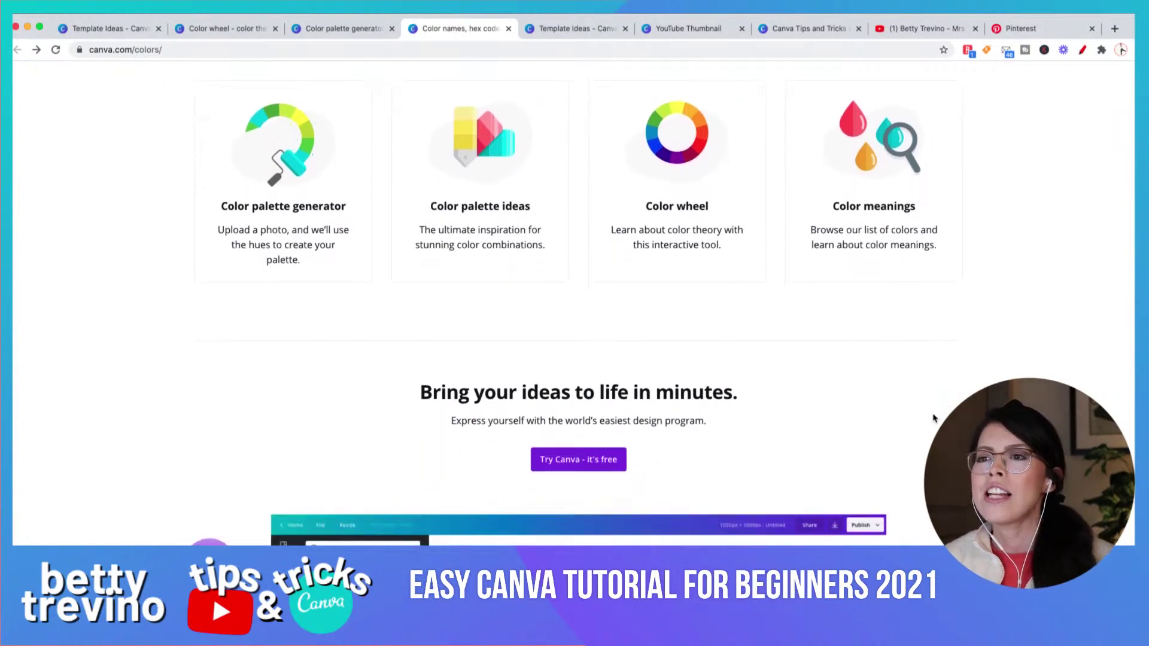
- Go from the template ideas page to Canva's full template library and search it for fitness
scroll(935, 419, up, 4)
scroll(934, 419, up, 1)
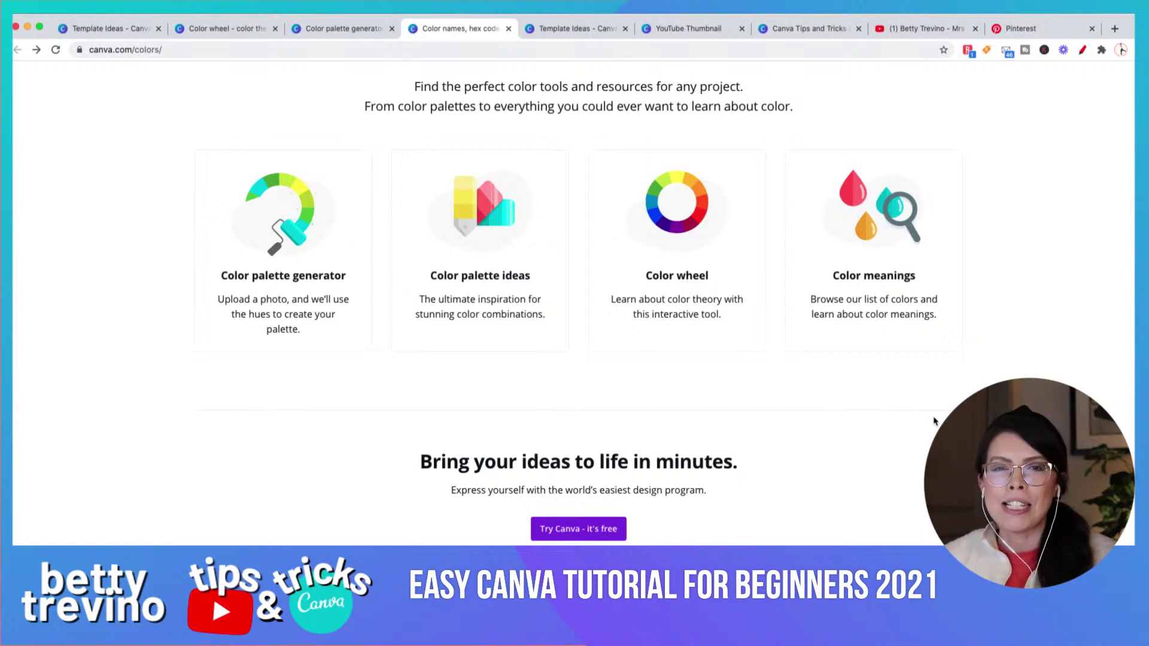
click(584, 40)
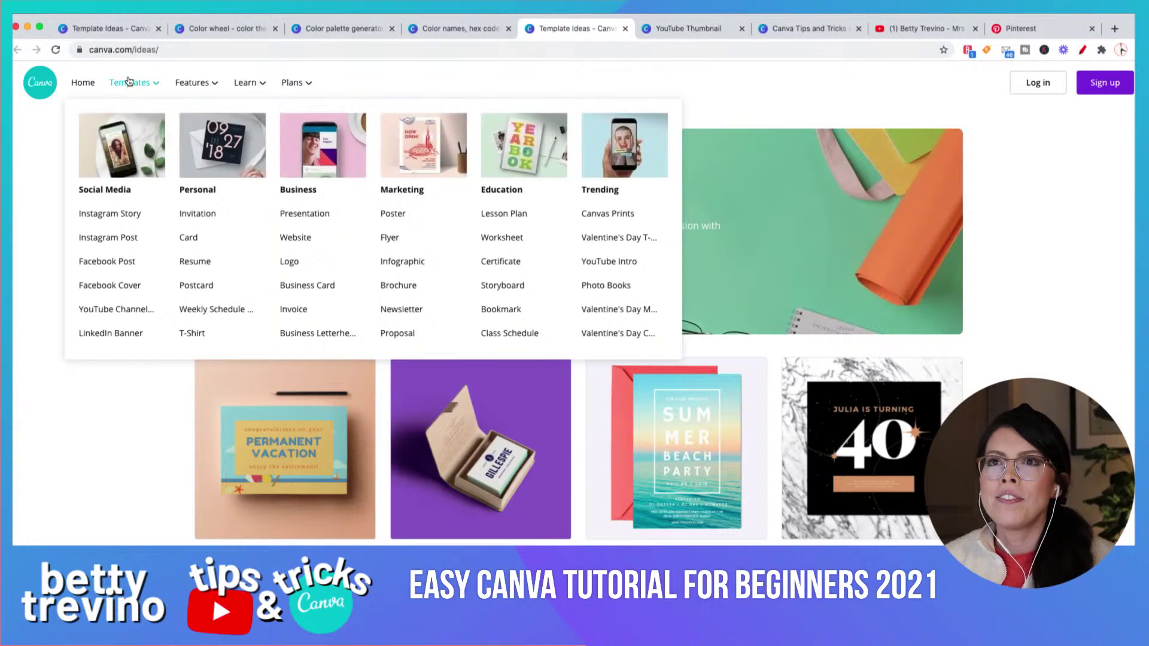
click(128, 81)
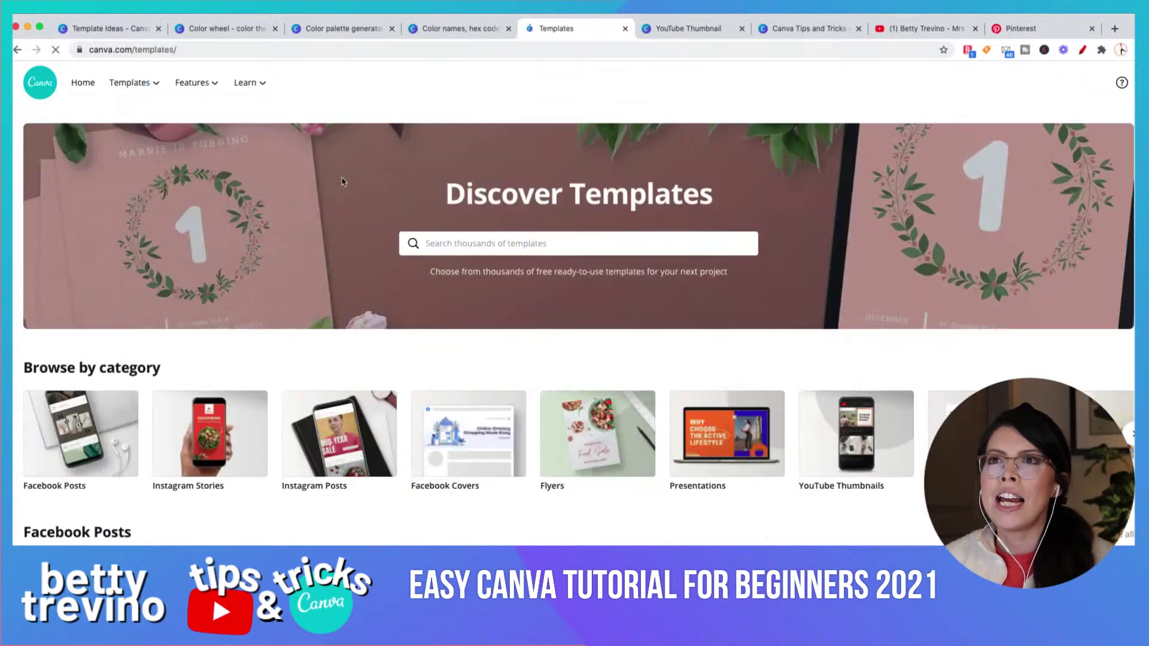
click(500, 246)
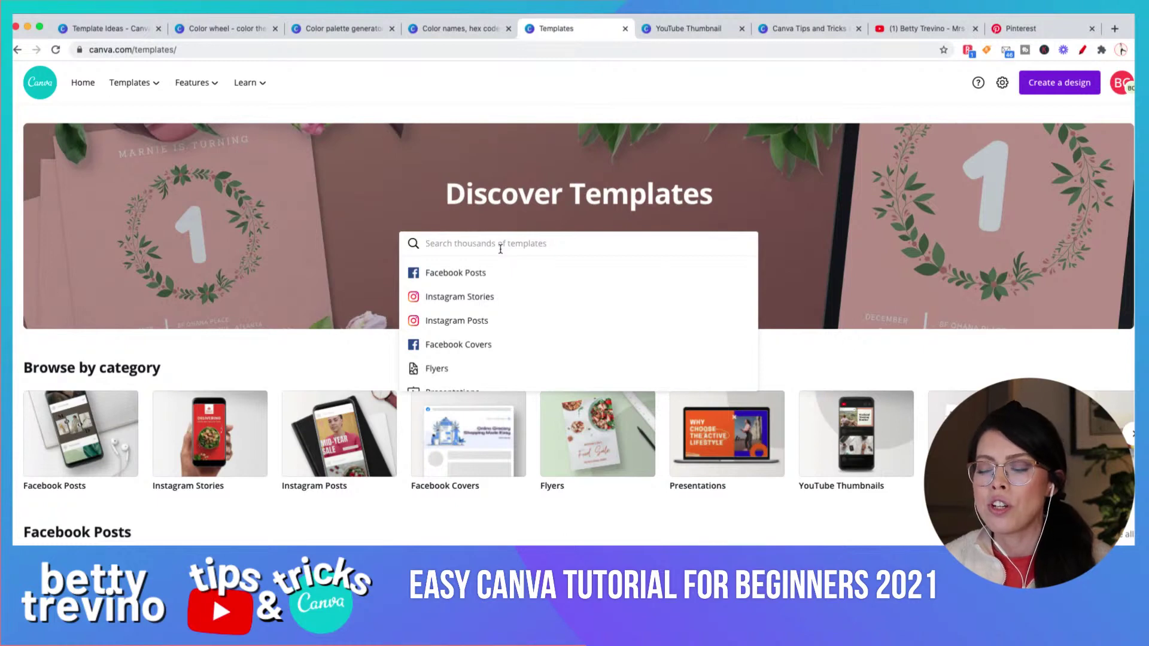
text(fitness)
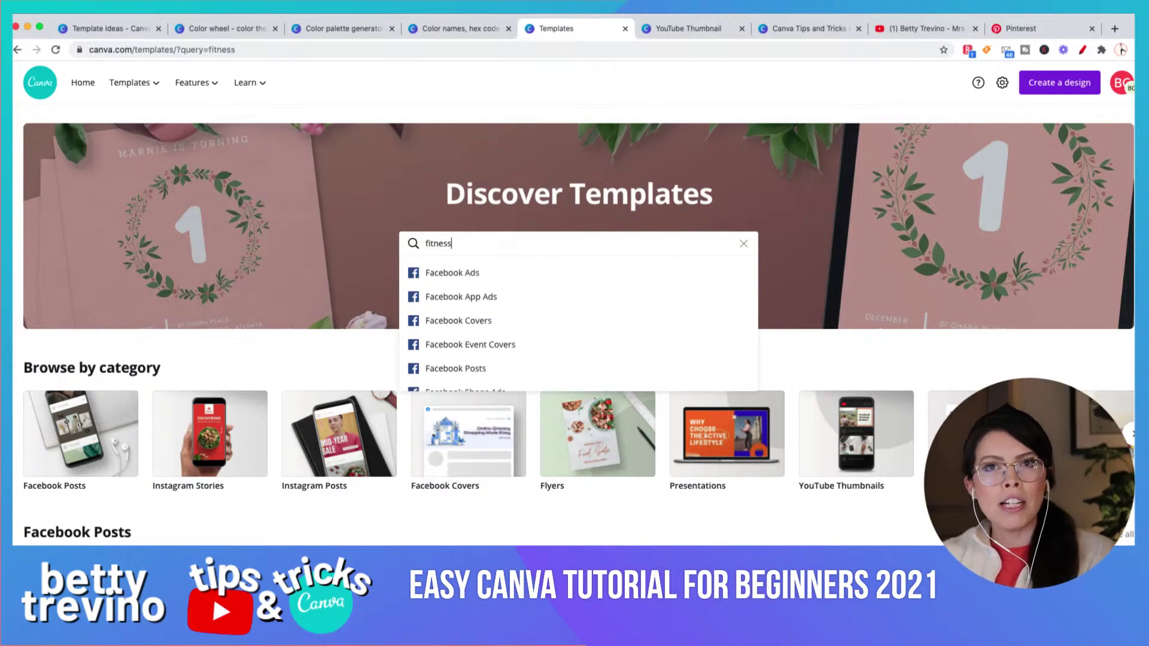
key(Return)
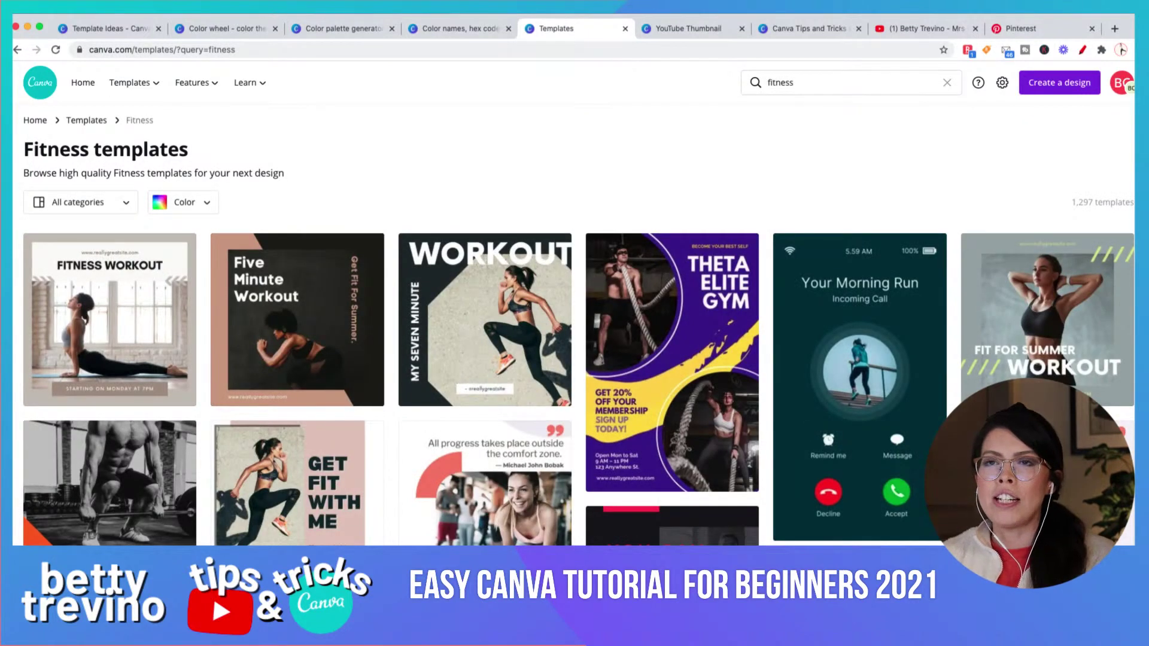
- Filter the fitness templates by the custom color #E19090 and look through the matching designs
click(185, 203)
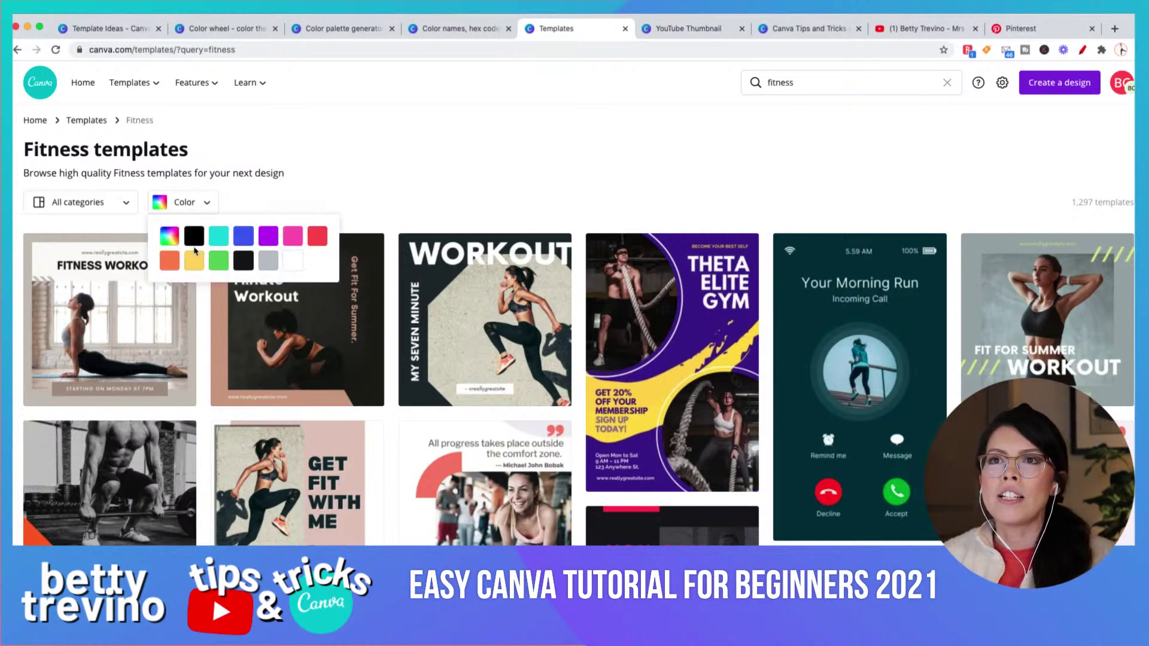
click(170, 237)
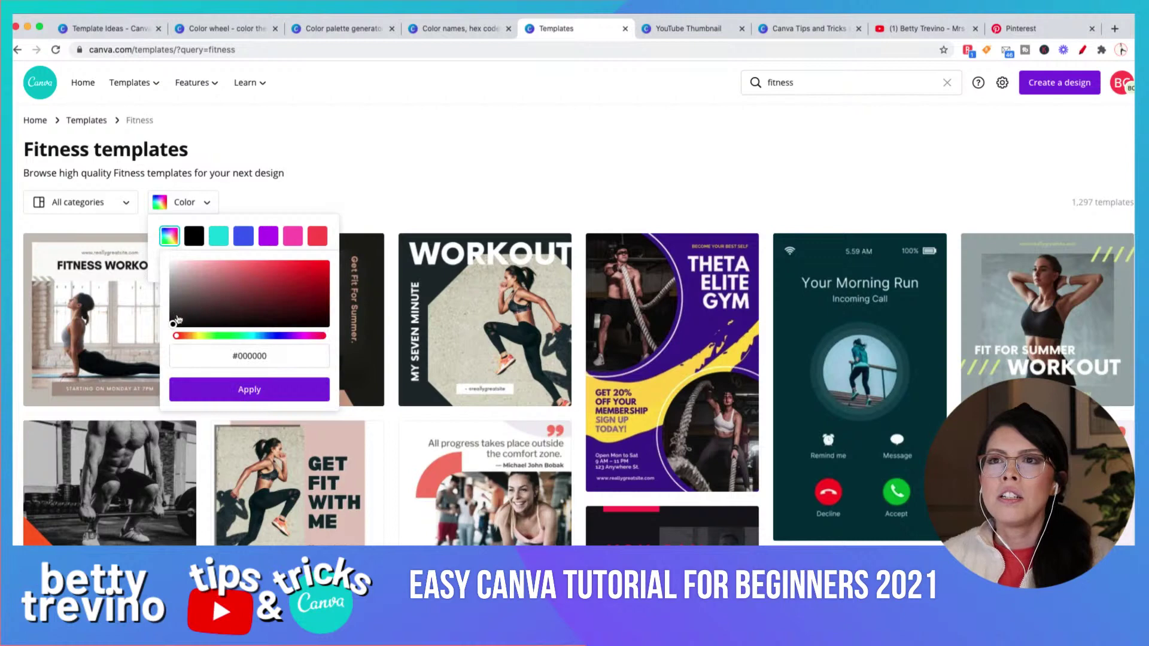
drag(178, 320, 227, 268)
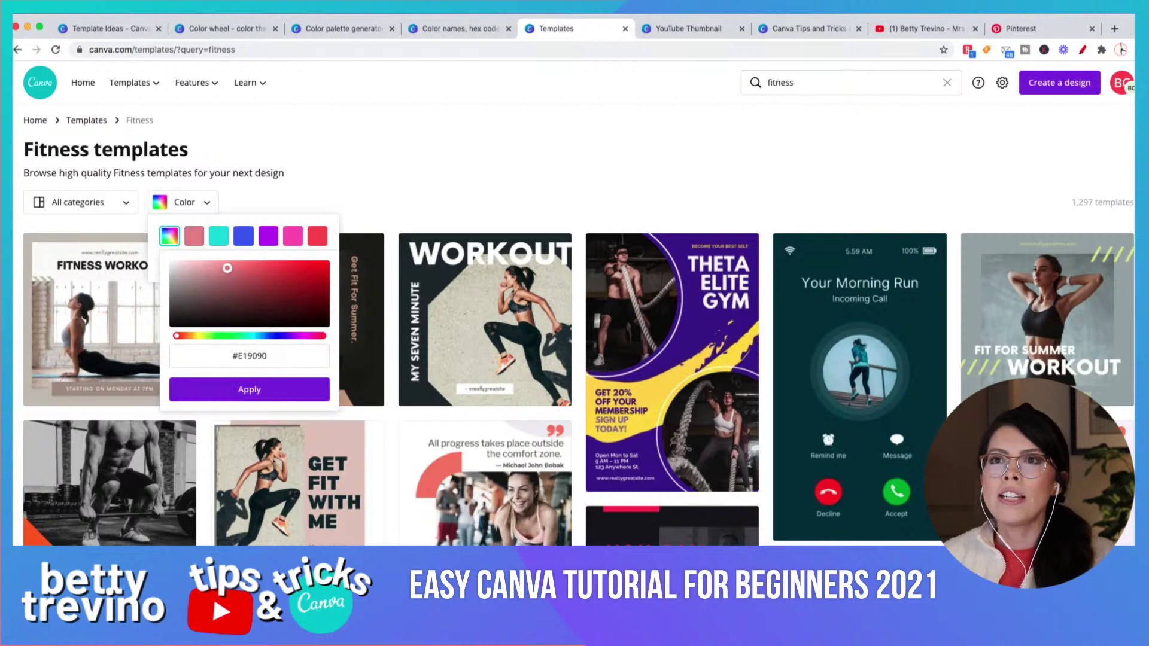
click(195, 239)
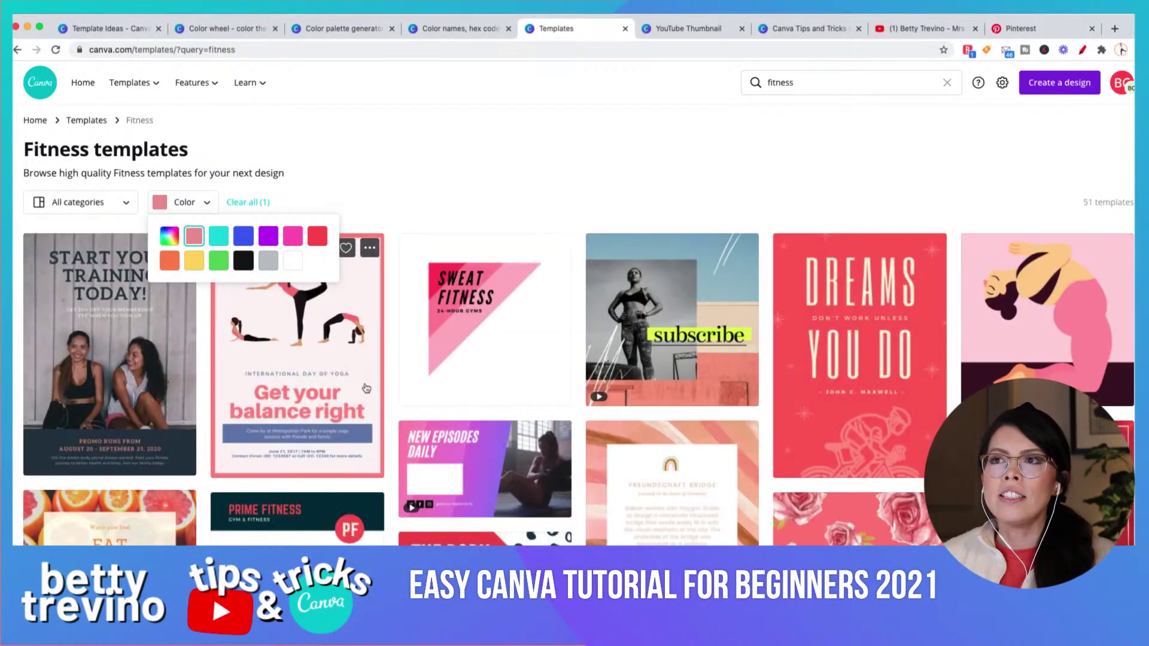
click(616, 174)
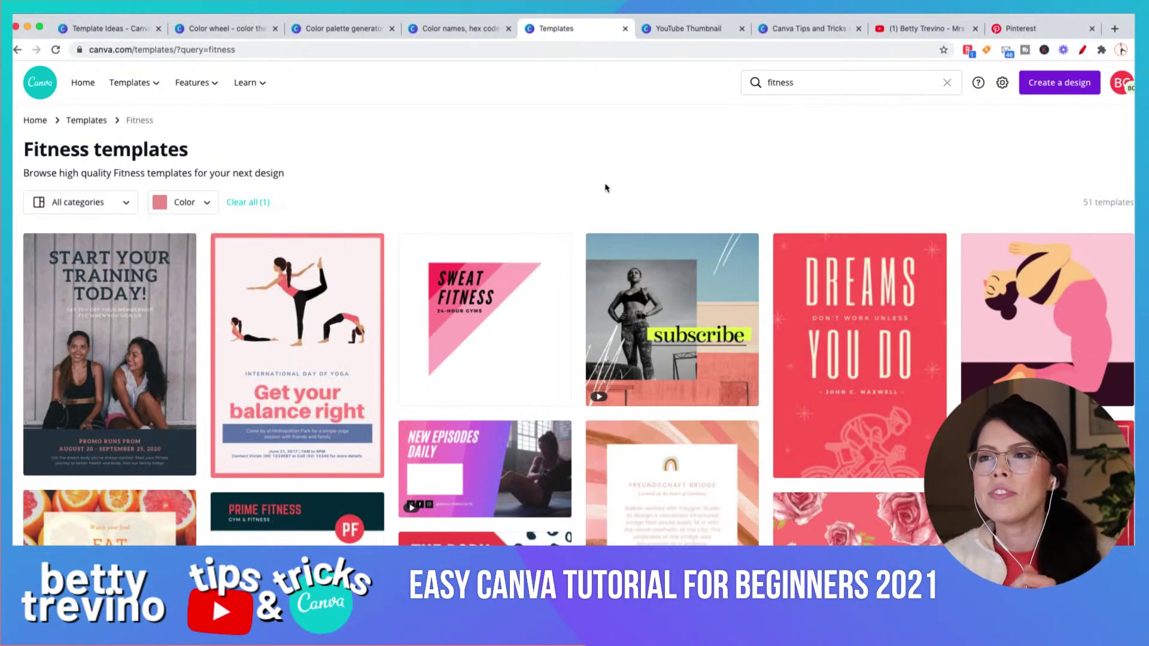
scroll(606, 188, down, 2)
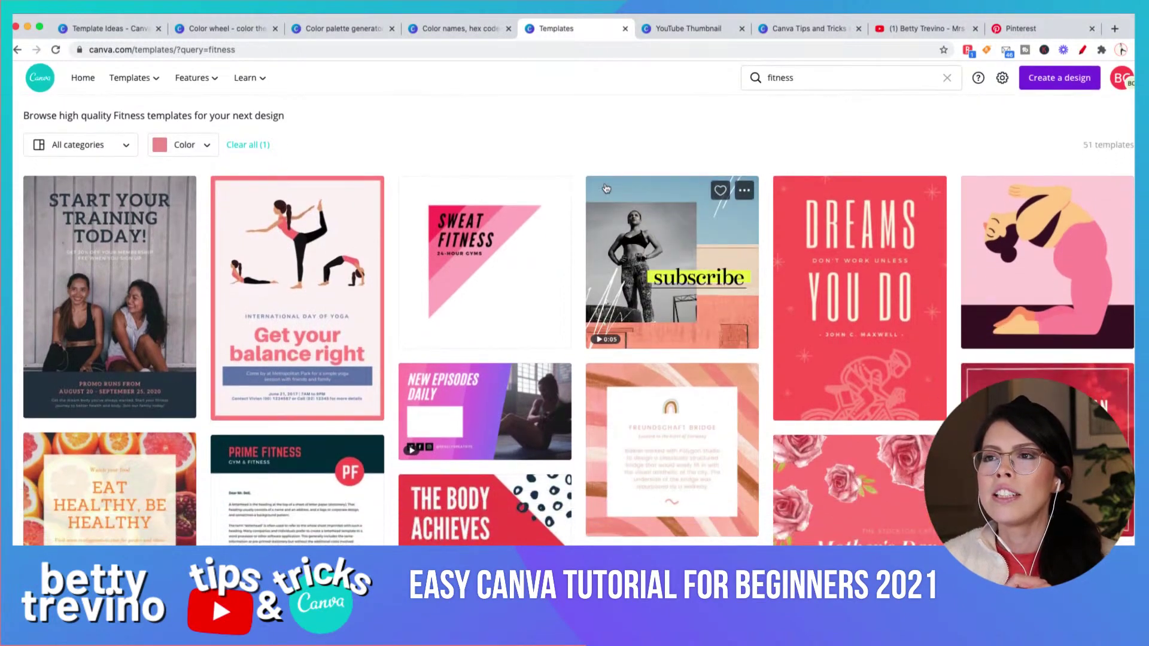
scroll(607, 191, up, 1)
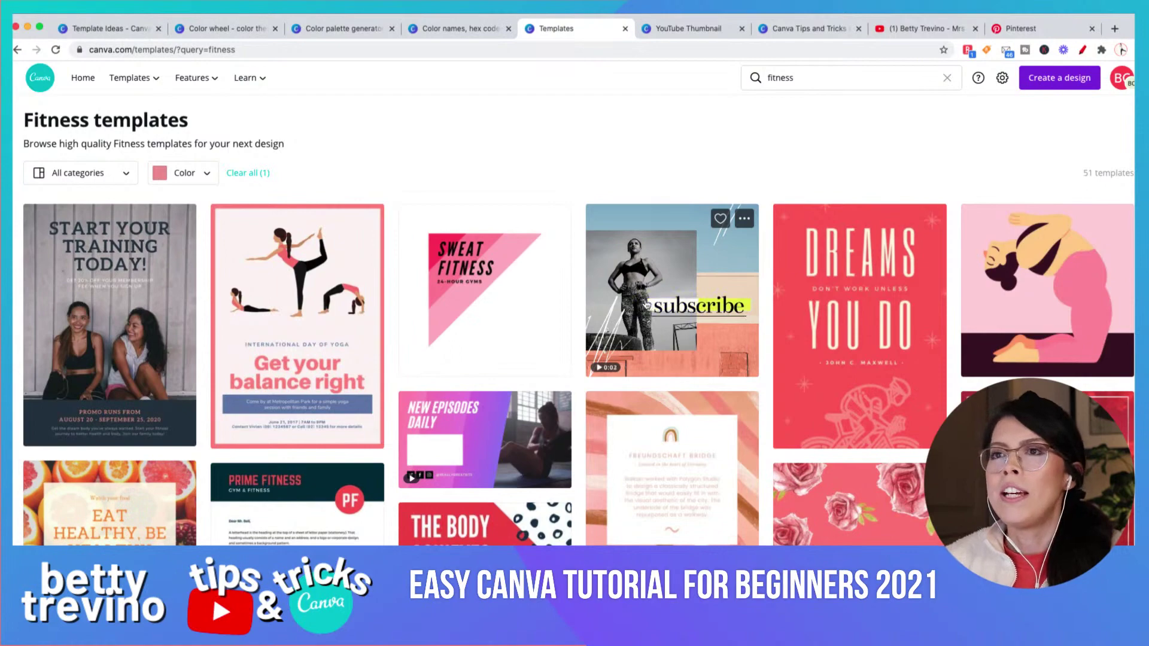
scroll(641, 299, down, 2)
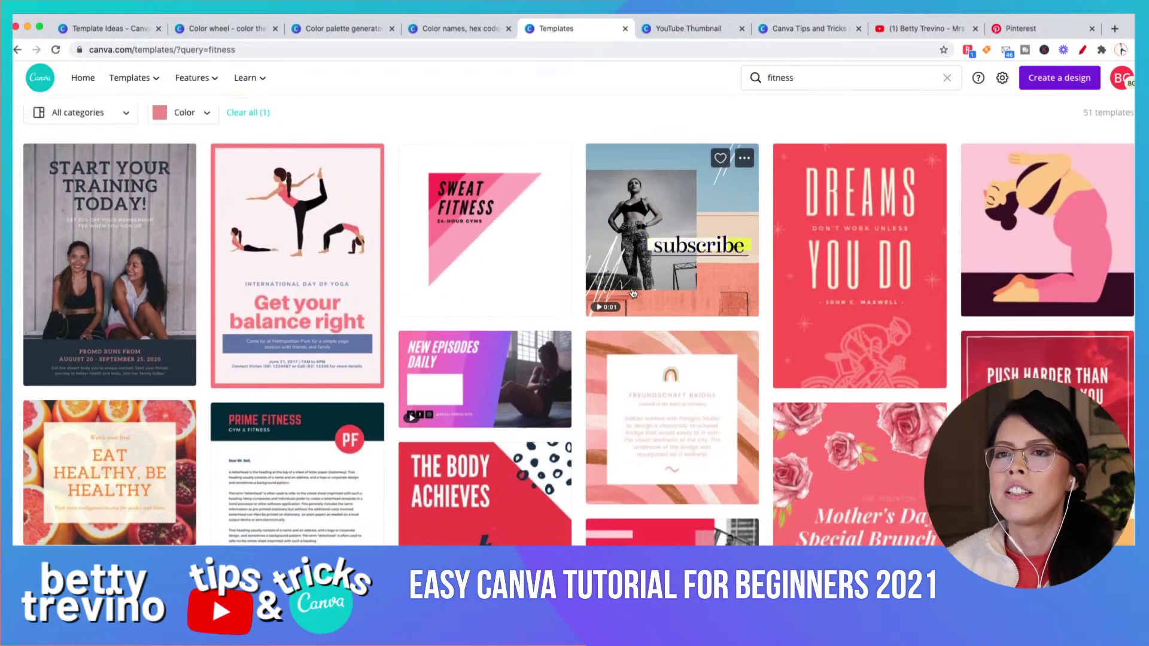
scroll(633, 293, up, 1)
scroll(598, 318, down, 2)
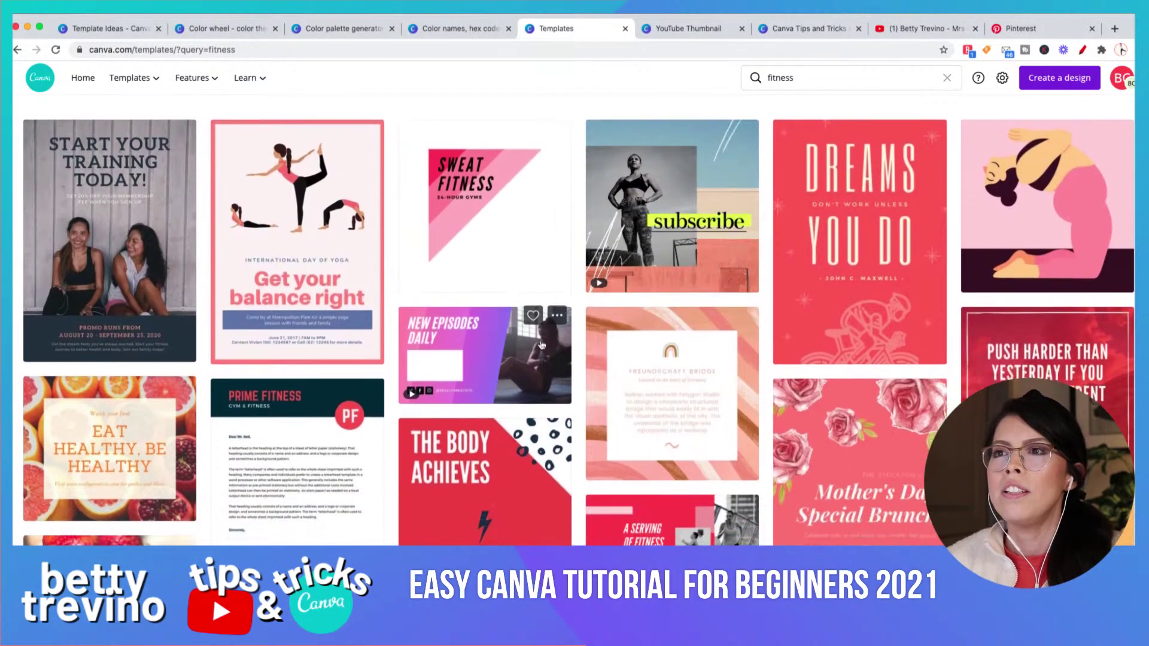
- Try to start a design from the Pink and Purple Sporty Gradient Fitness YouTube Outro template, and return to the fitness results
click(541, 346)
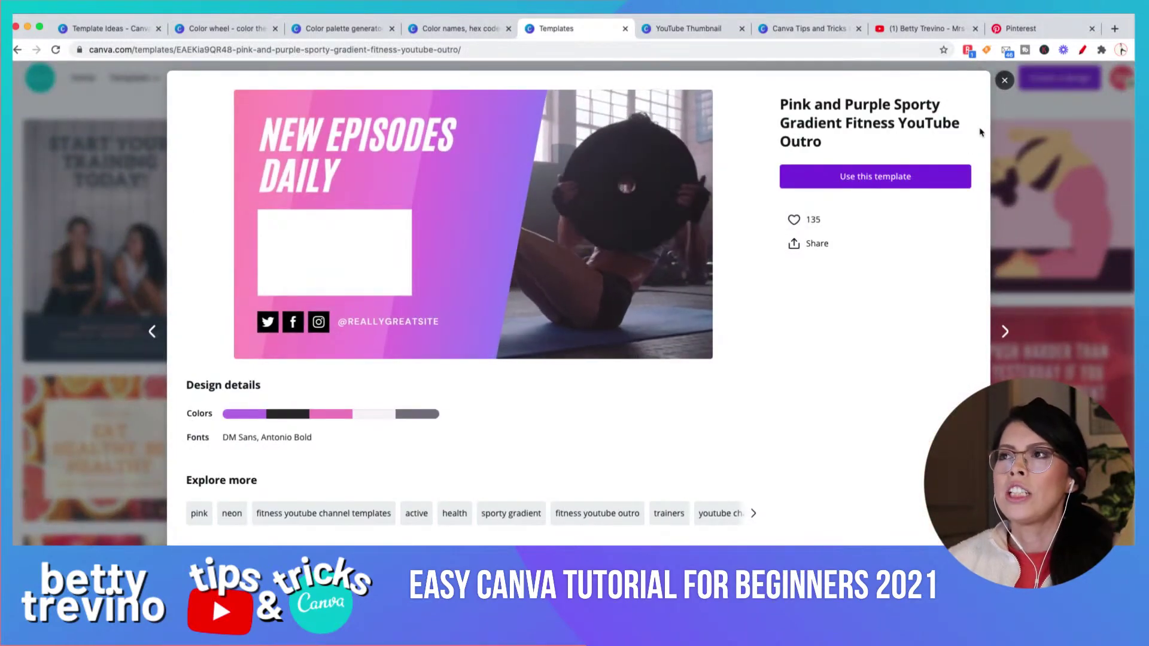
click(515, 208)
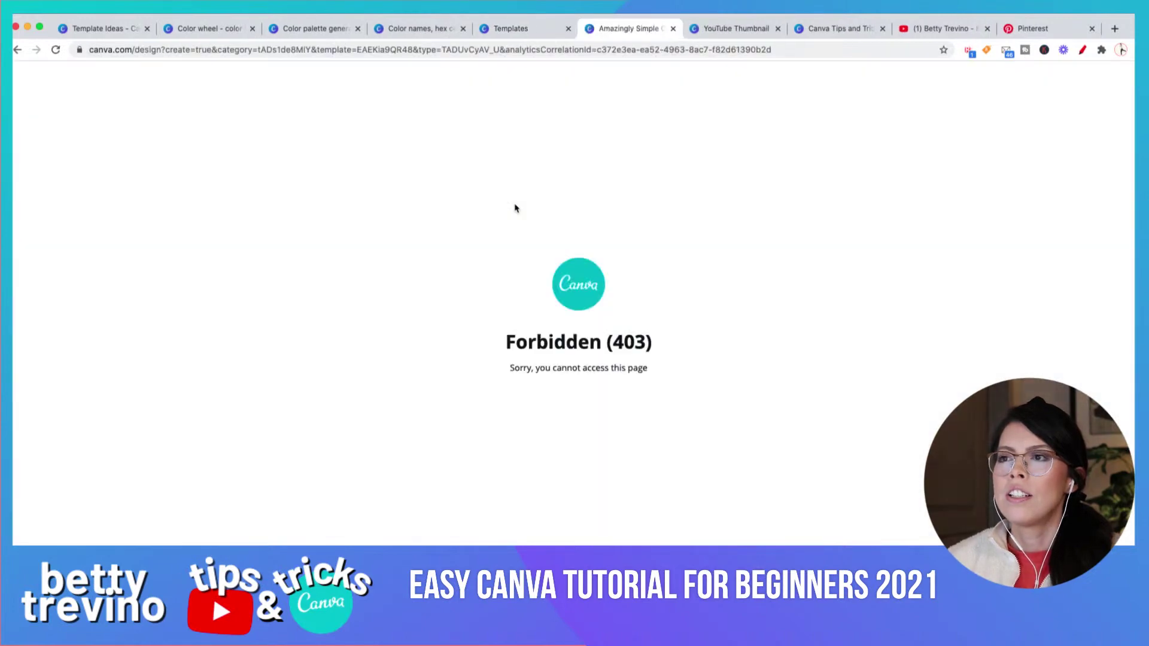
click(672, 28)
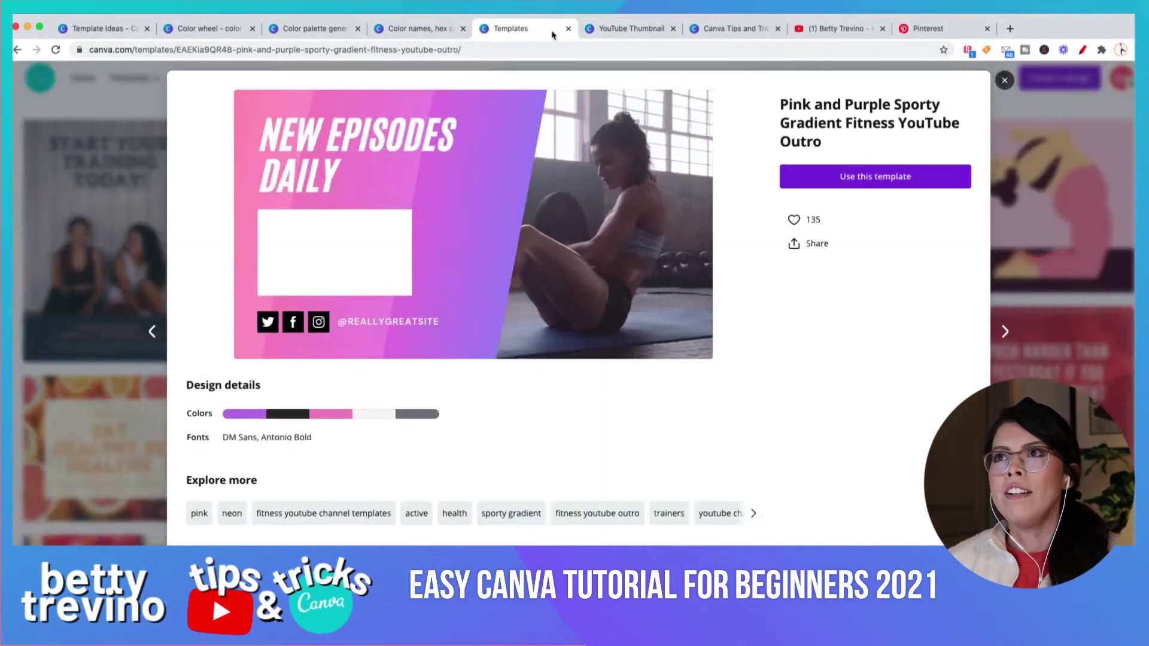
click(1004, 80)
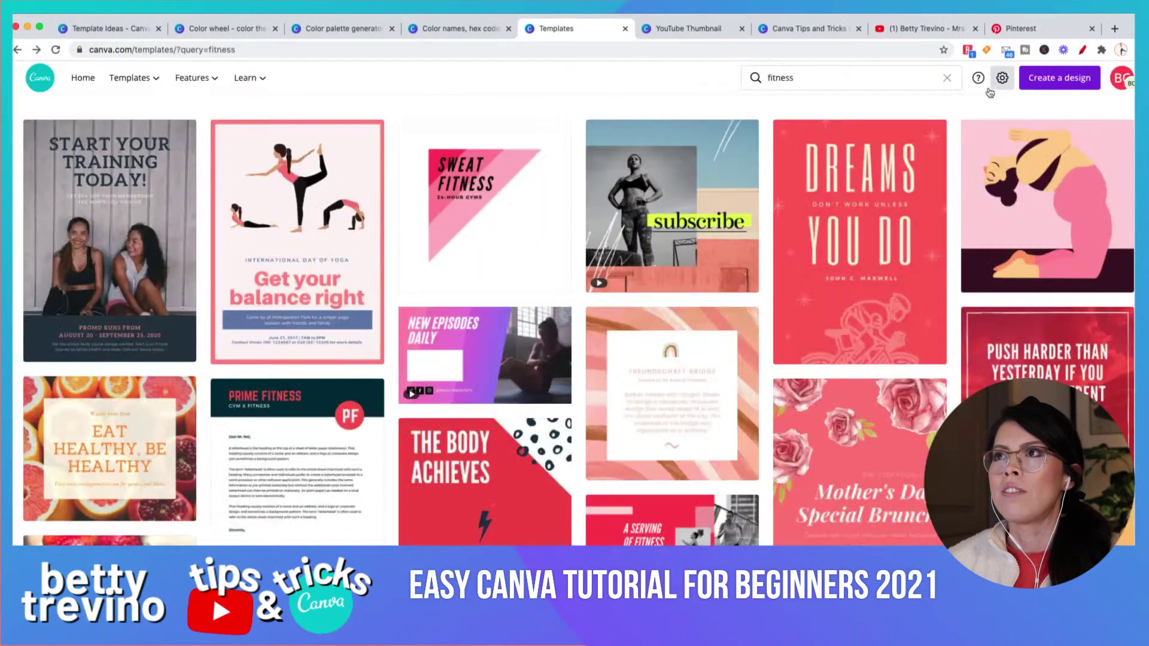
- Open the "How I Prep for the Next Day's Class" YouTube thumbnail template as a new design and close it again
click(682, 28)
mouse_move(249, 82)
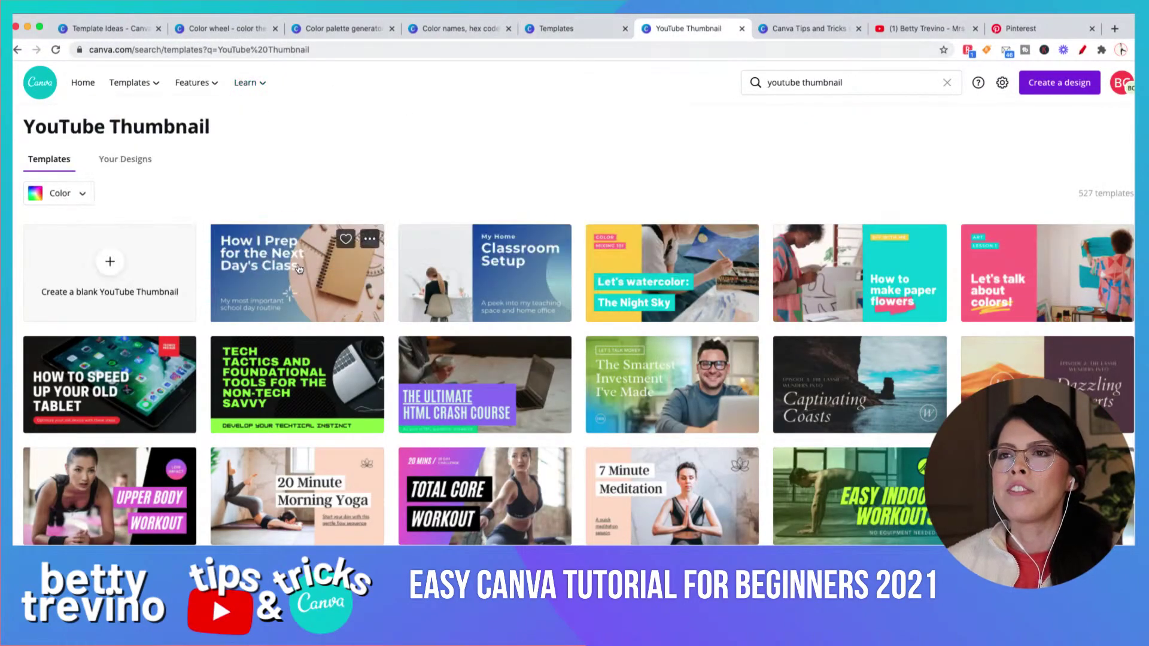
click(299, 269)
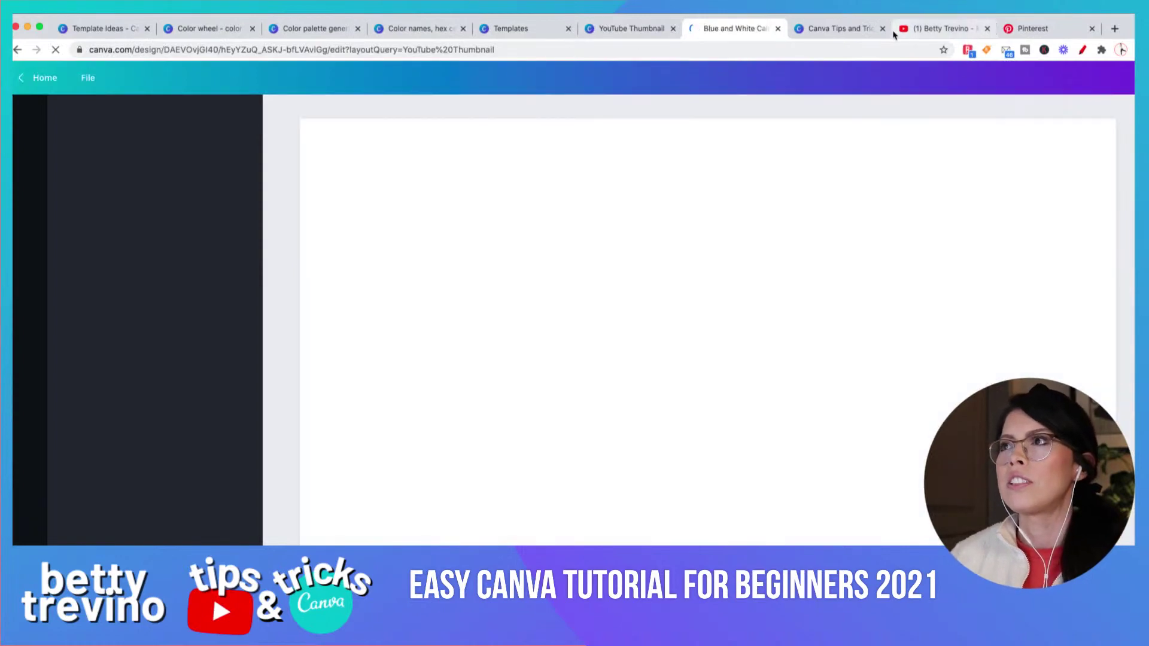
click(777, 28)
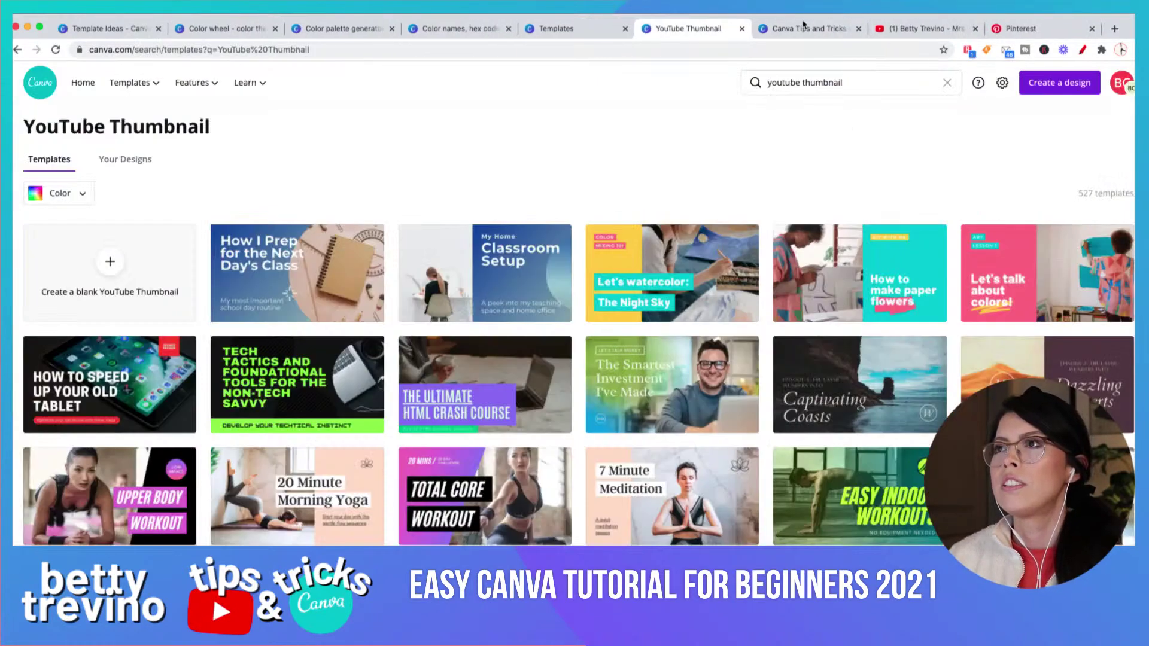
- Switch to the already open thumbnail design titled "How I Prep for the Next Day's Class"
click(804, 27)
click(1133, 397)
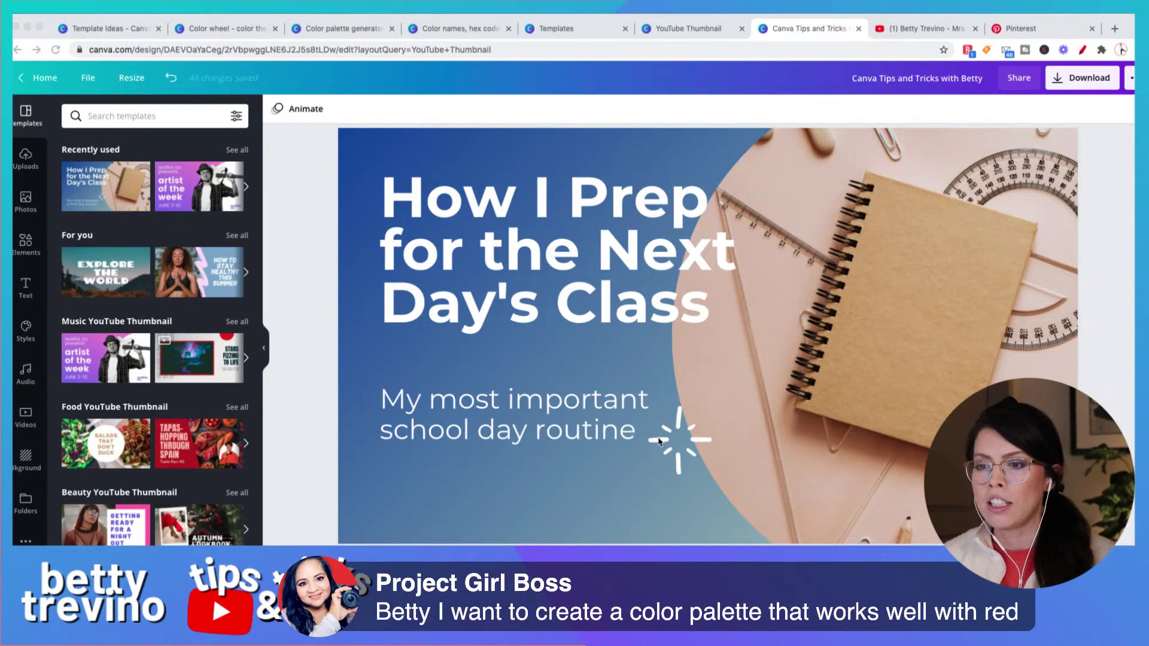
click(358, 145)
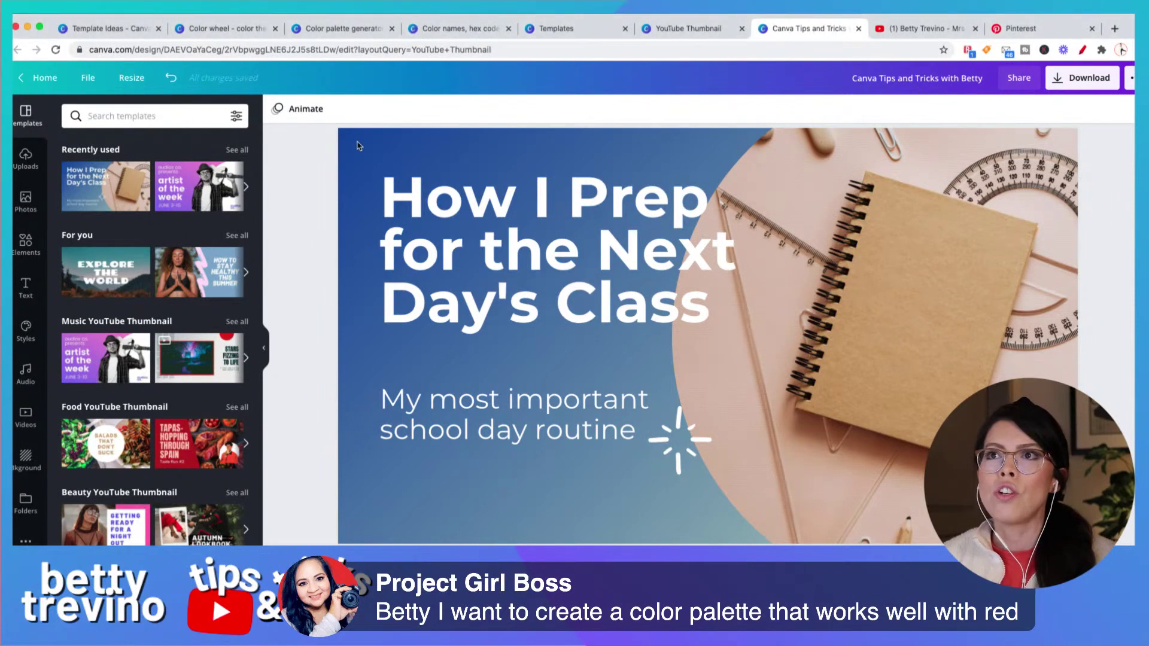
- Apply the trending Arsenal and Radley style to the thumbnail and shuffle its colors to a pale blue background with a red starburst
click(27, 340)
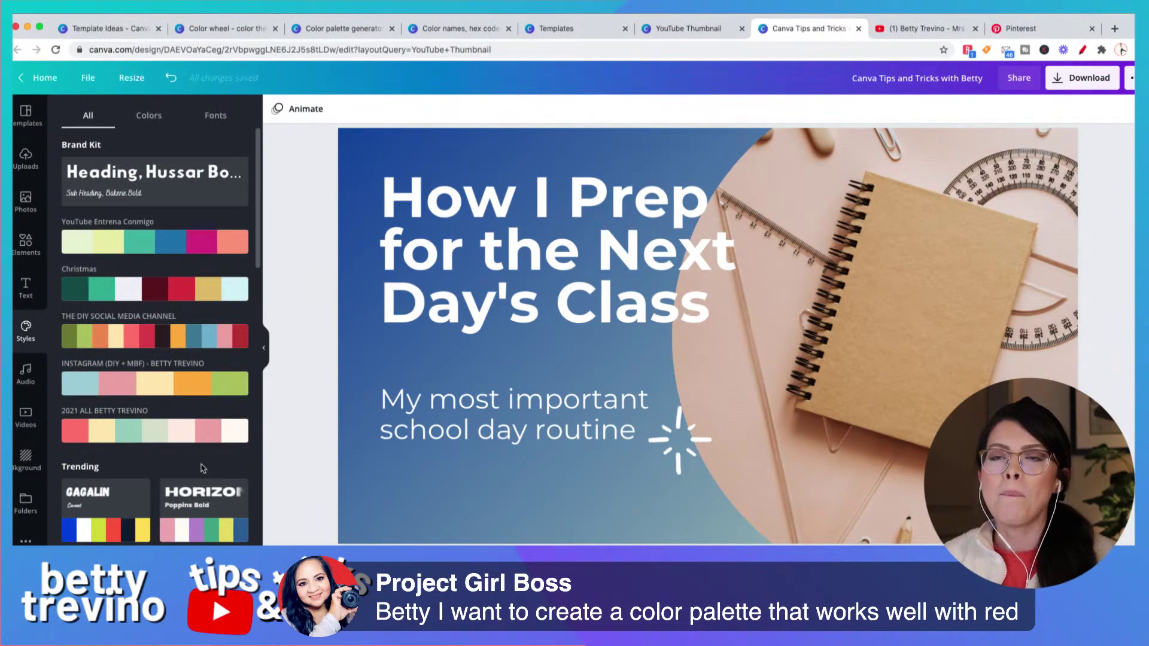
scroll(201, 468, down, 4)
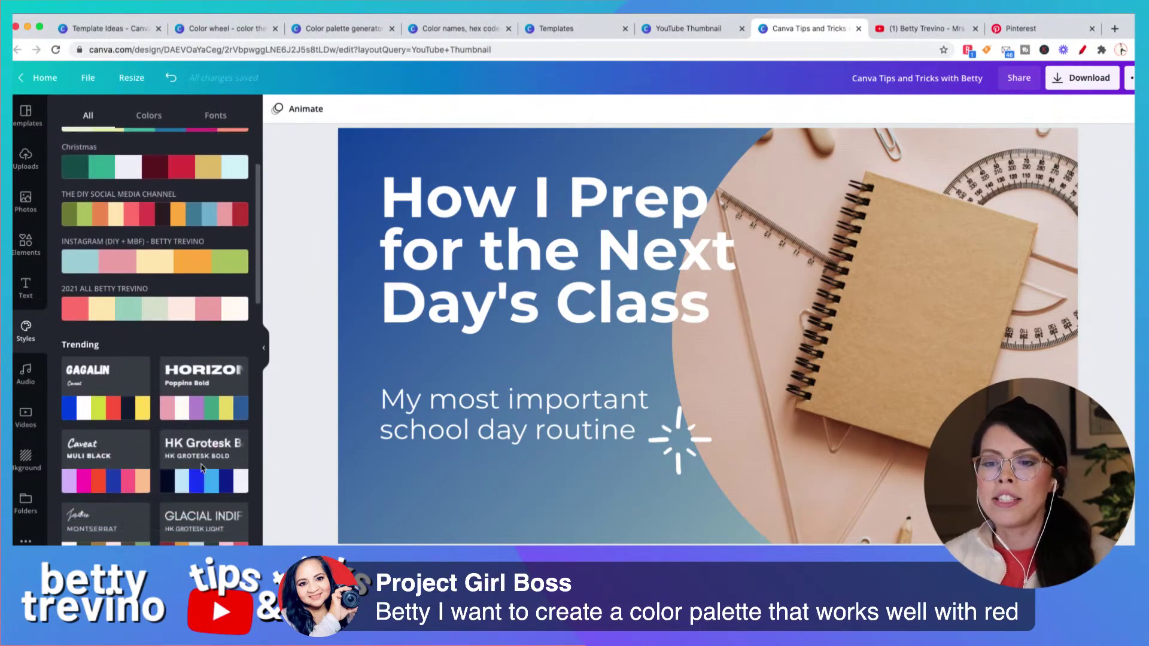
scroll(202, 468, down, 1)
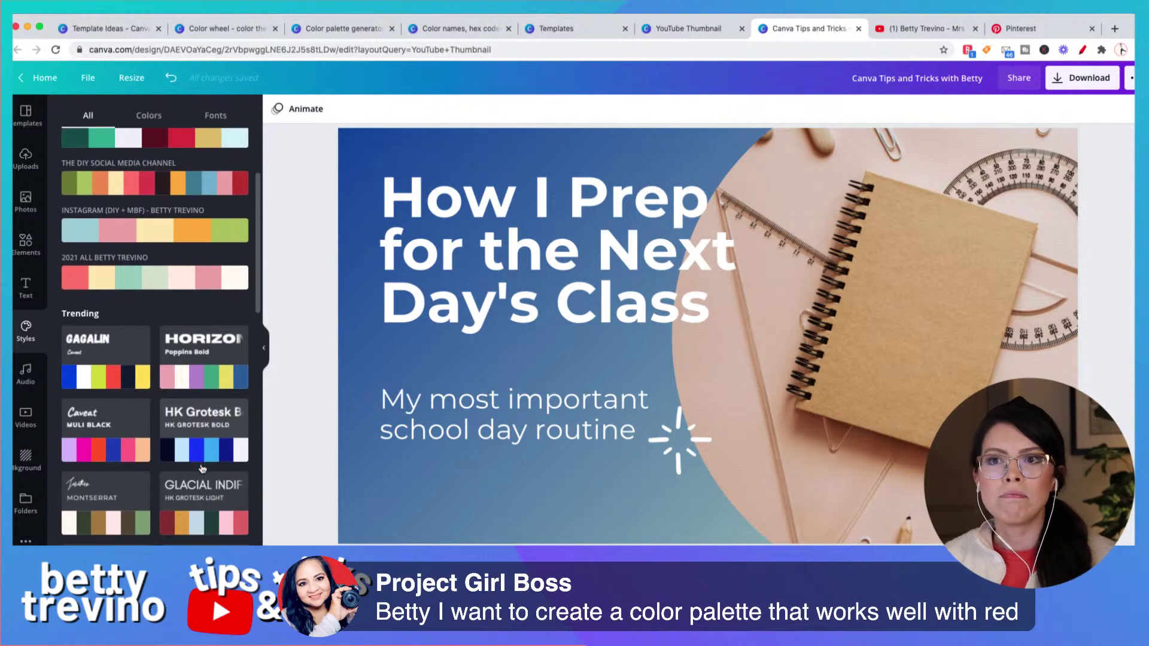
scroll(202, 469, down, 5)
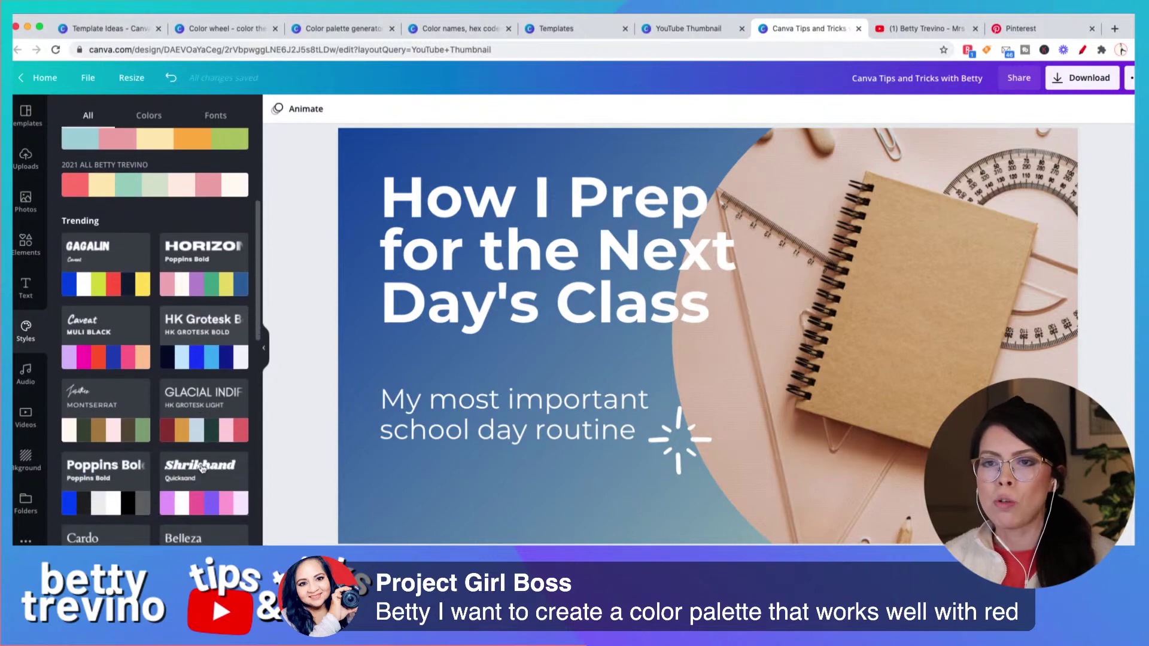
scroll(203, 469, down, 1)
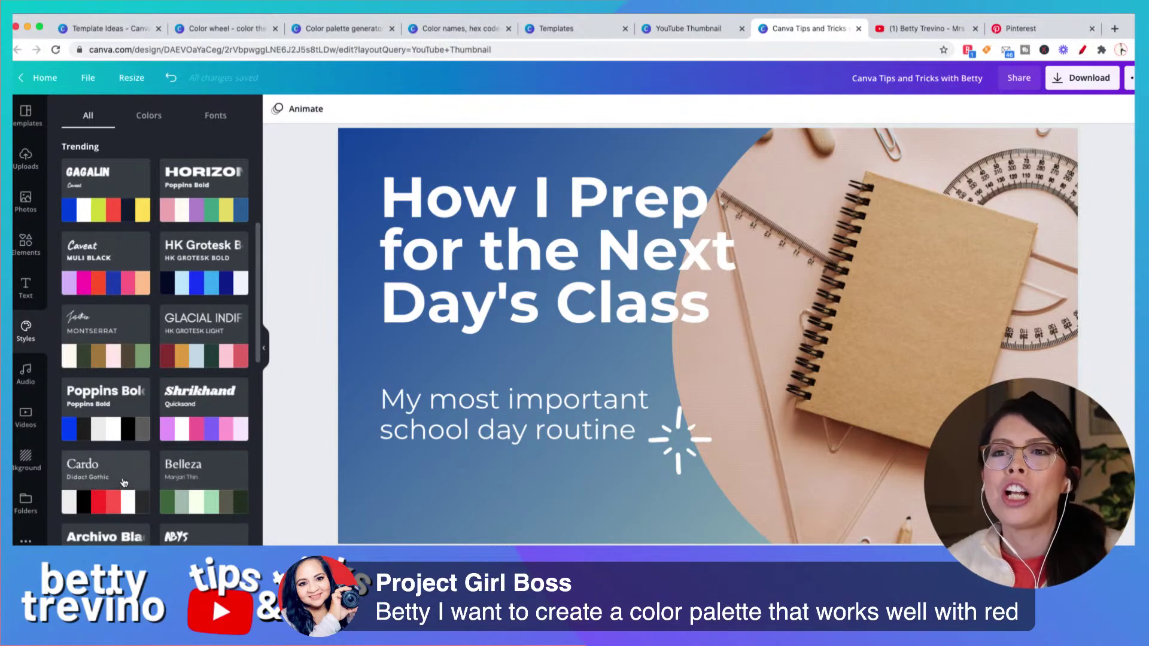
scroll(124, 482, down, 10)
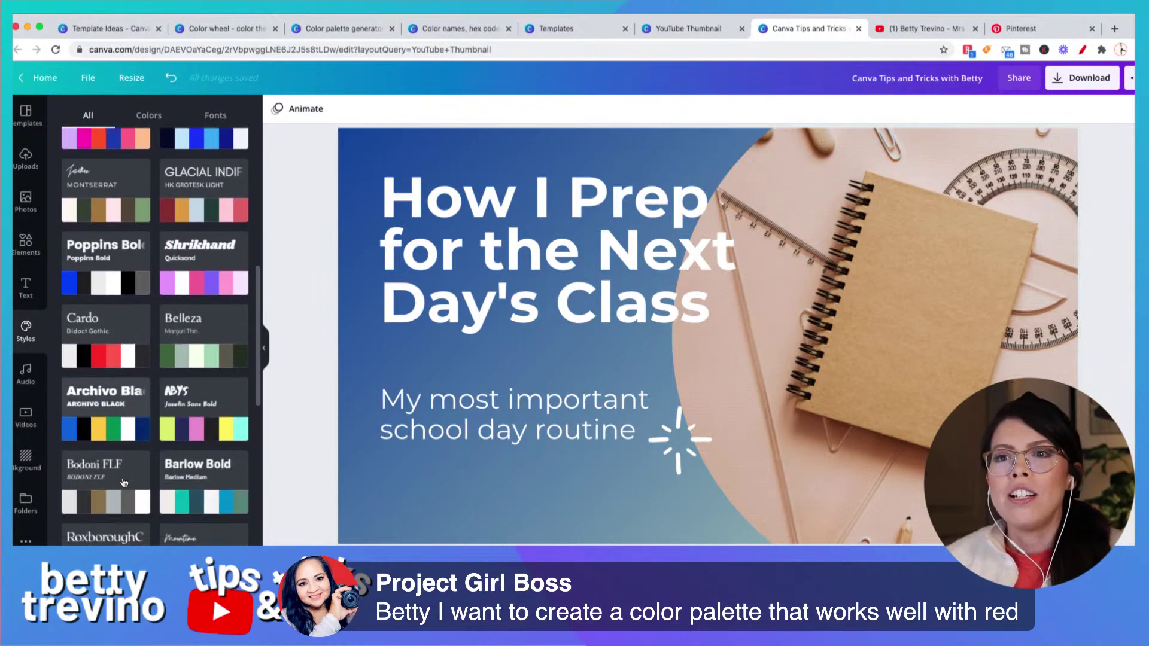
scroll(124, 482, down, 5)
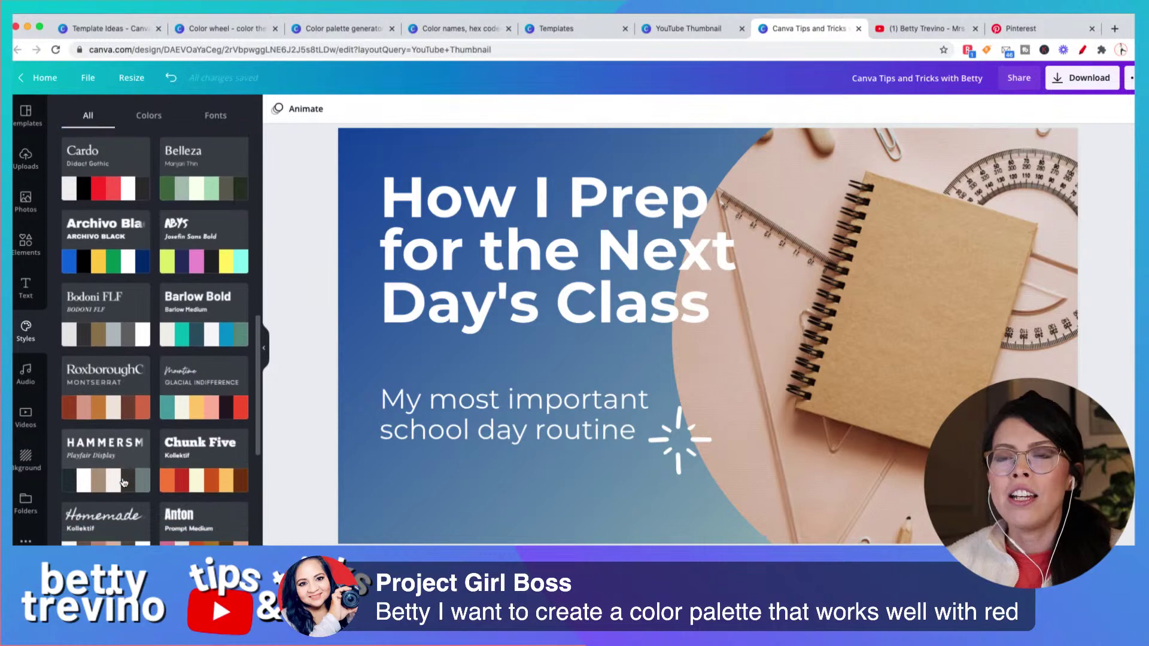
scroll(123, 482, down, 5)
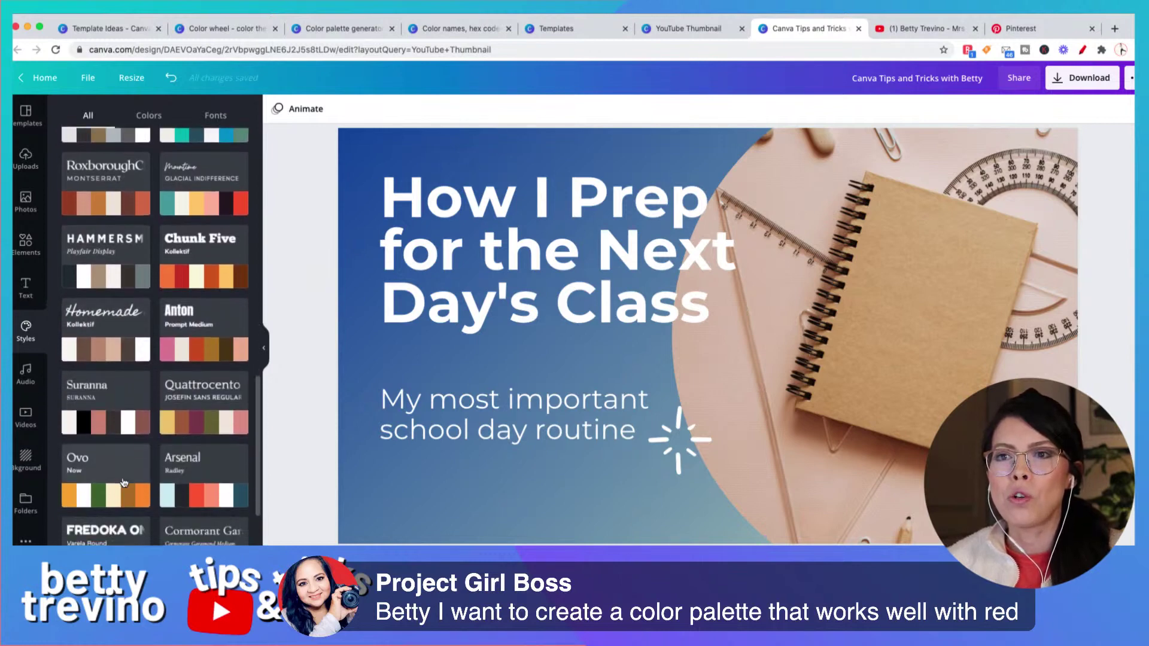
click(214, 453)
click(214, 453)
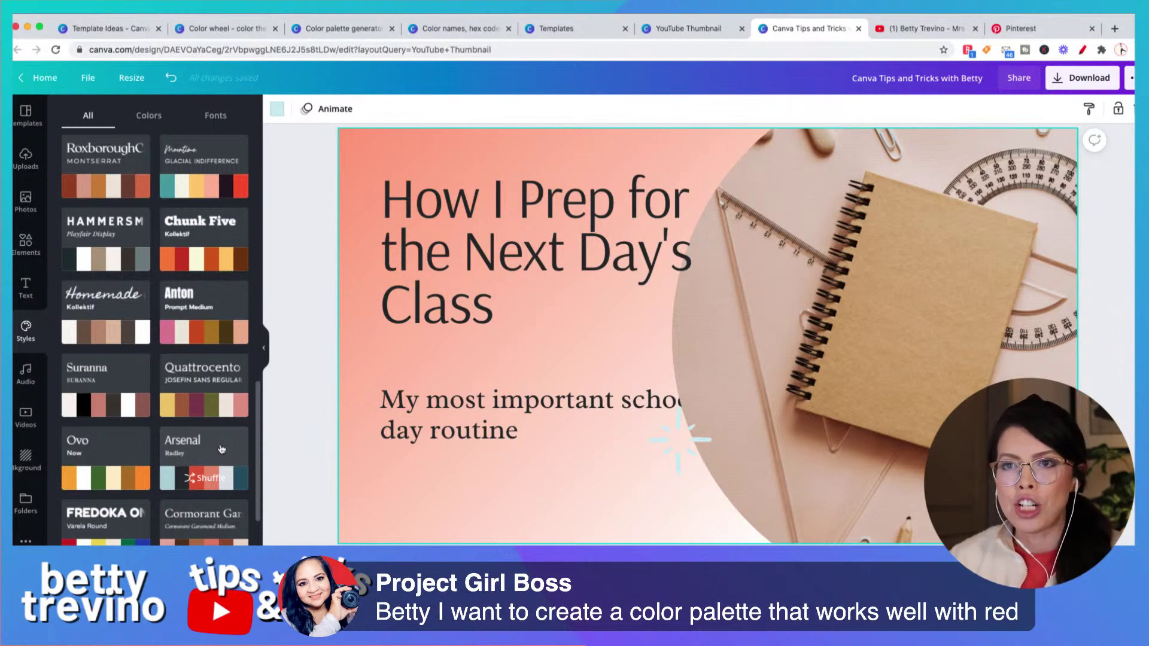
click(209, 479)
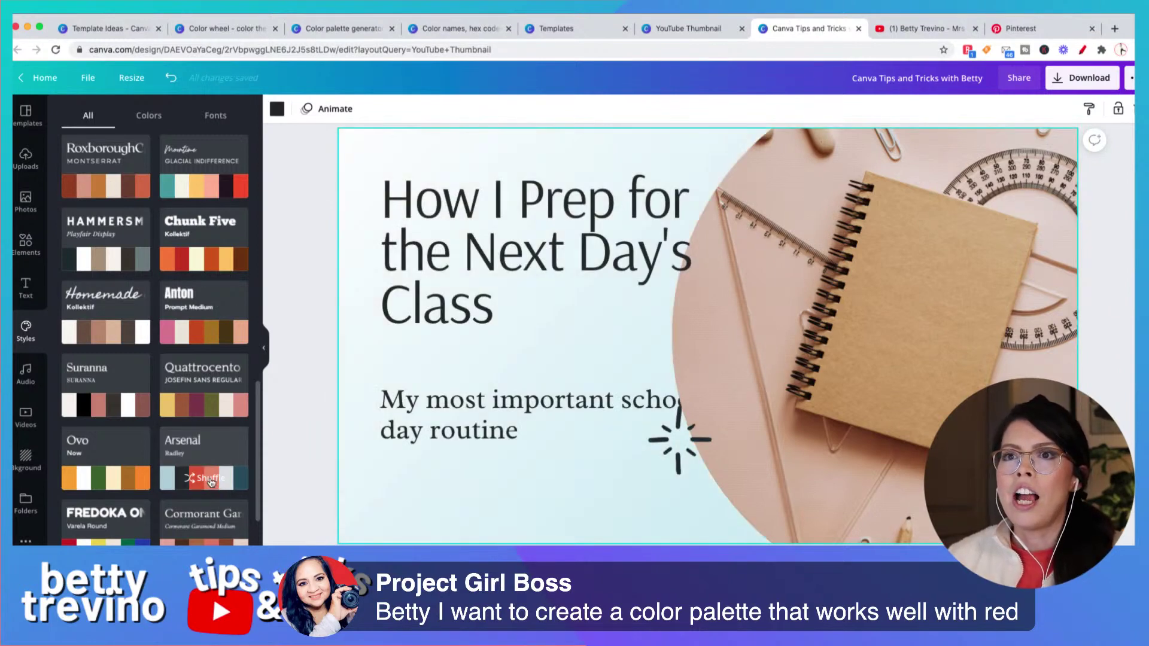
click(210, 480)
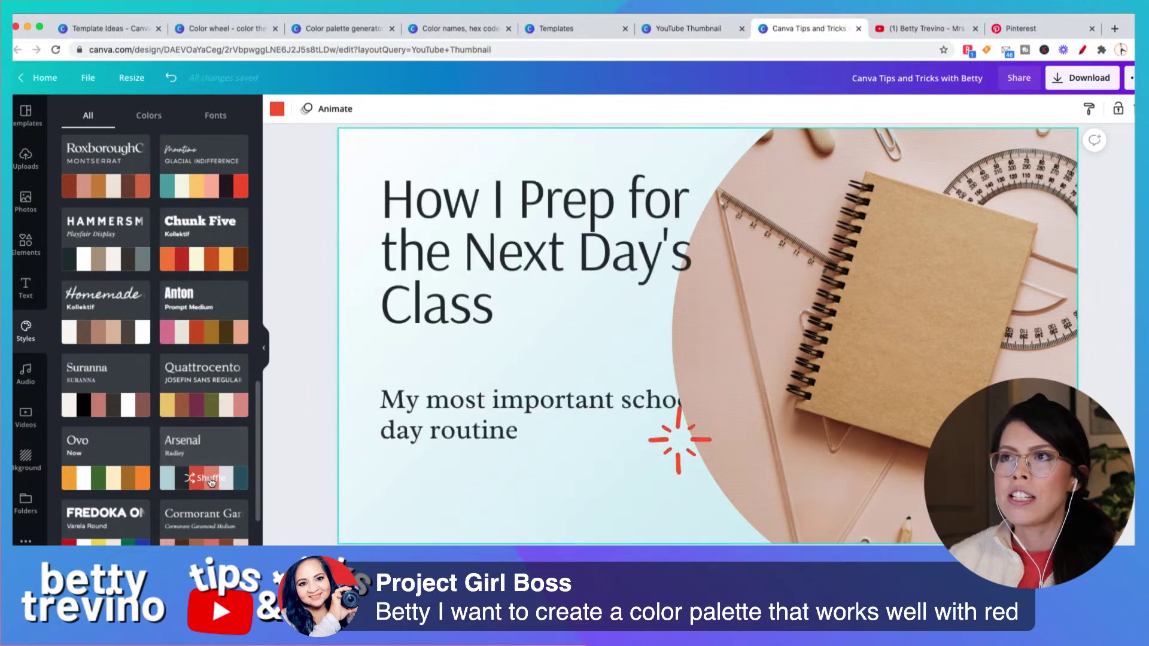
- Shuffle the Arsenal and Radley style's colors to a pale-blue-to-coral gradient background with a white starburst
click(211, 480)
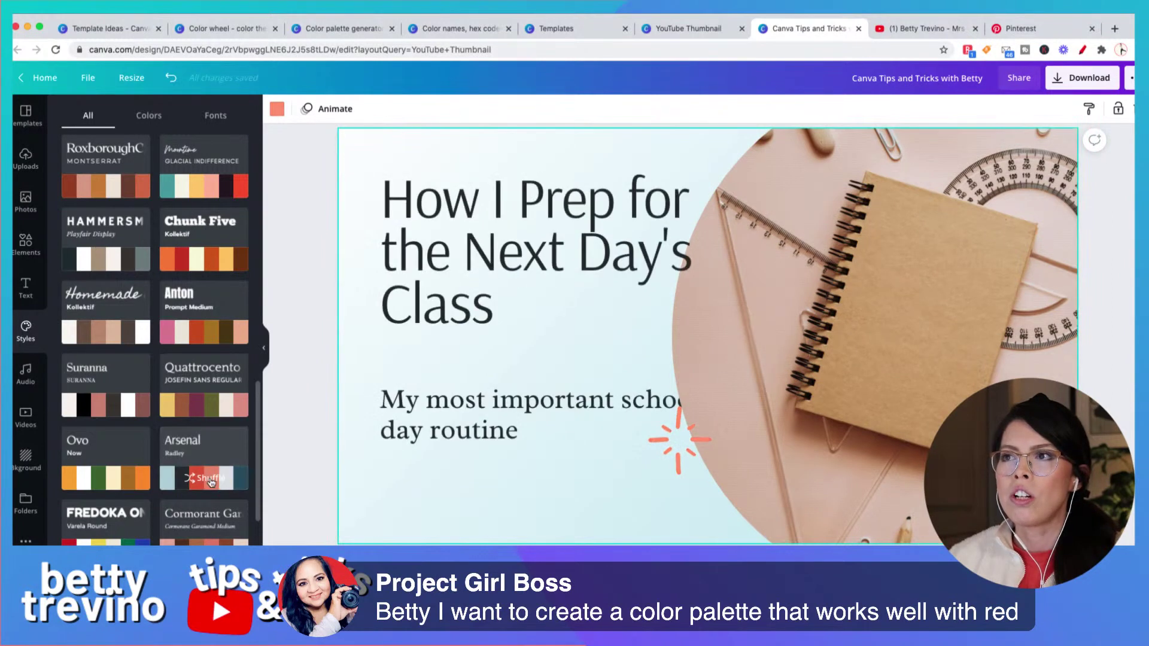
click(200, 482)
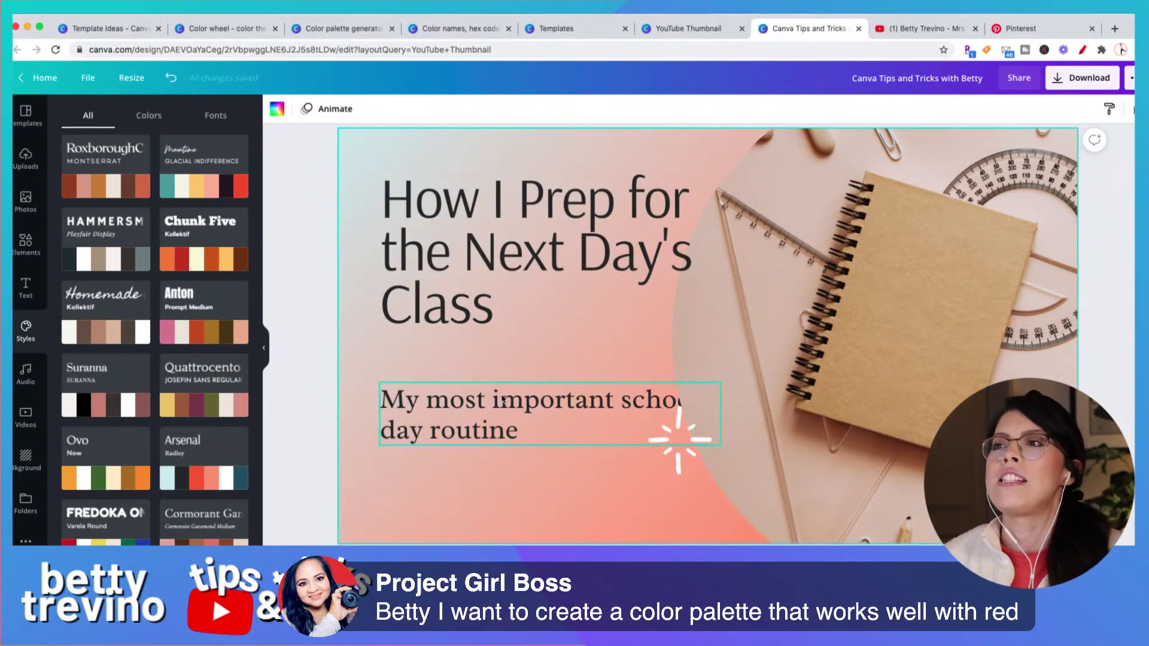
- Delete the "My most important school day routine" subtitle from the thumbnail
click(476, 288)
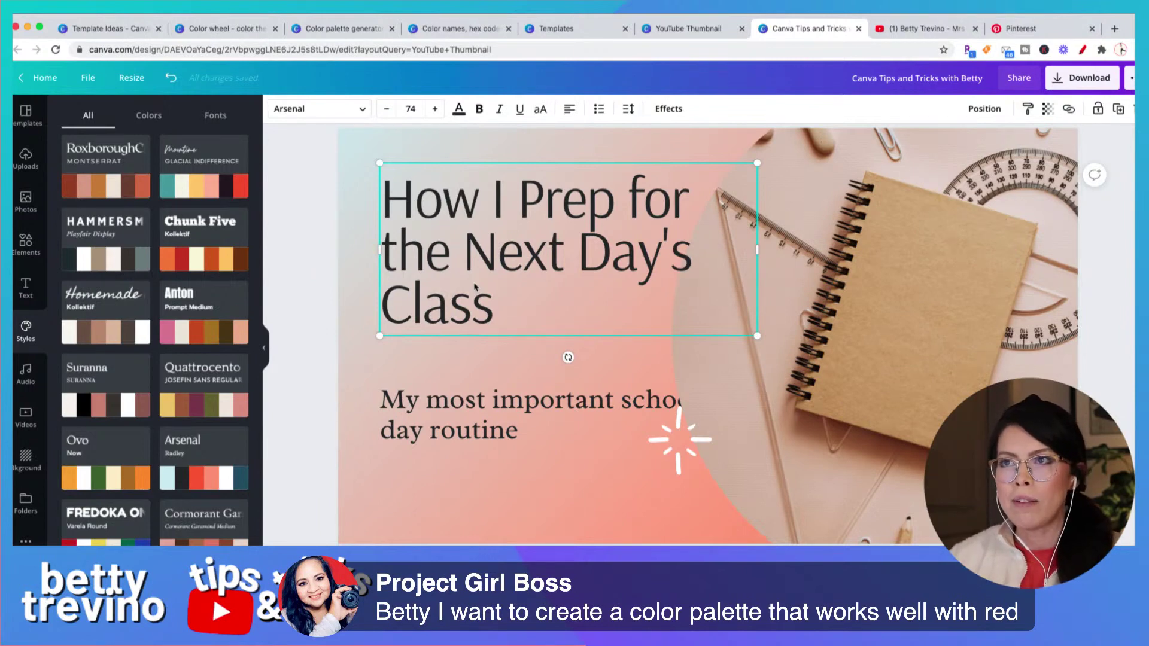
double_click(518, 309)
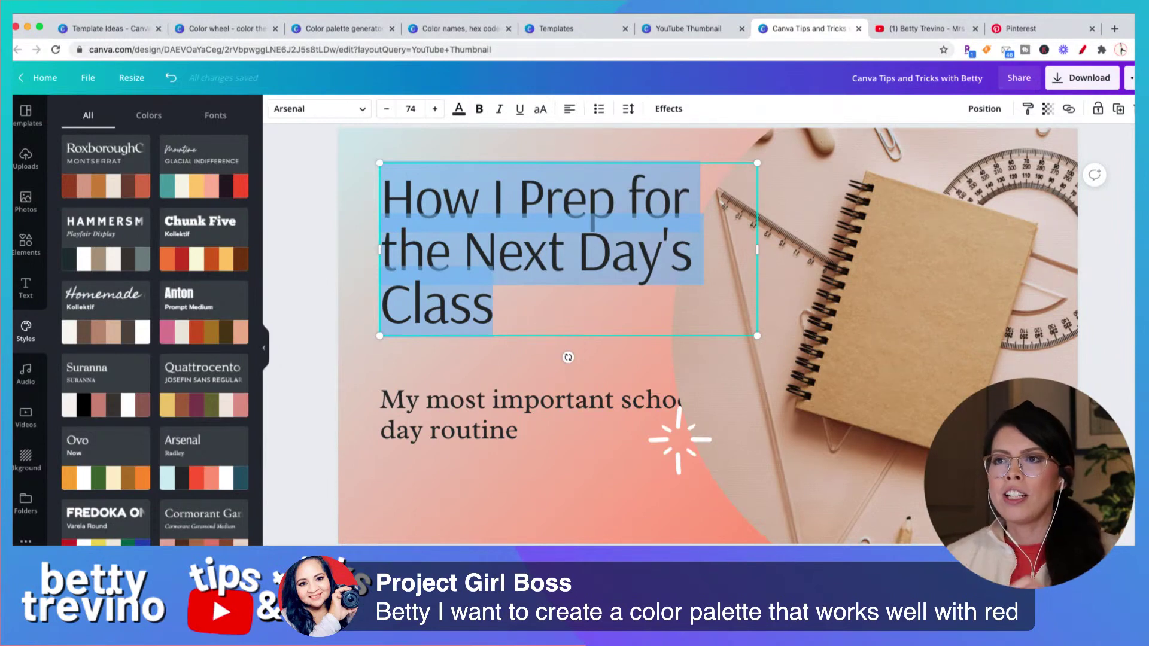
click(552, 431)
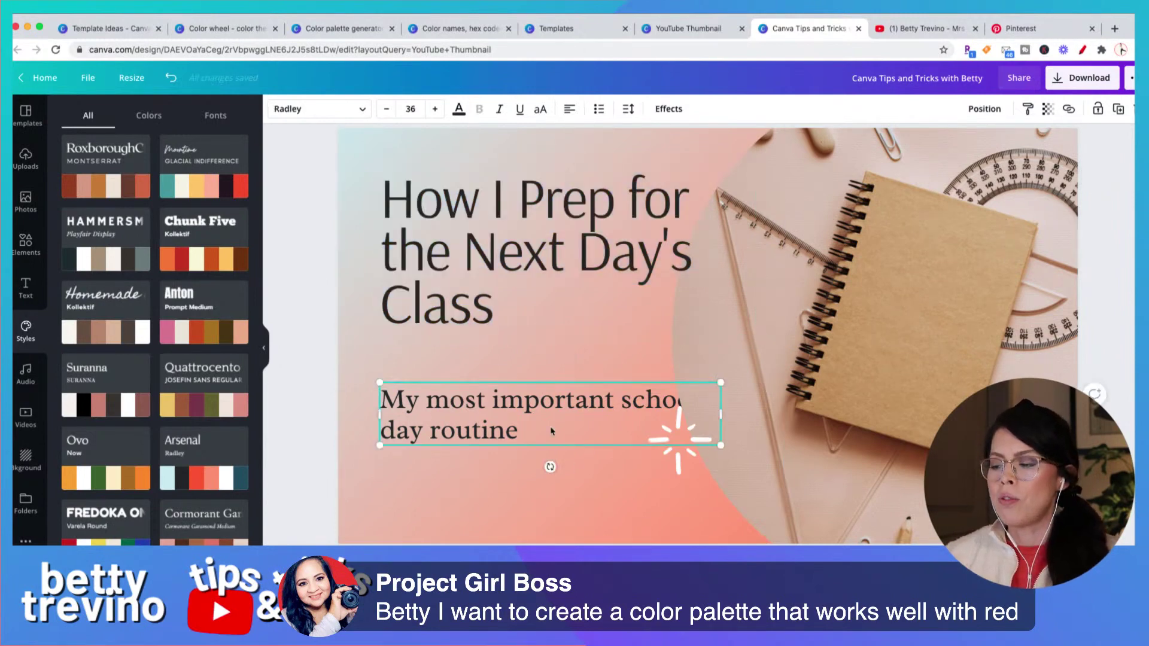
key(Delete)
- Try the trending Horizon font pairing, and apply the Barlow Bold and Barlow Medium pairing to the thumbnail title
click(550, 228)
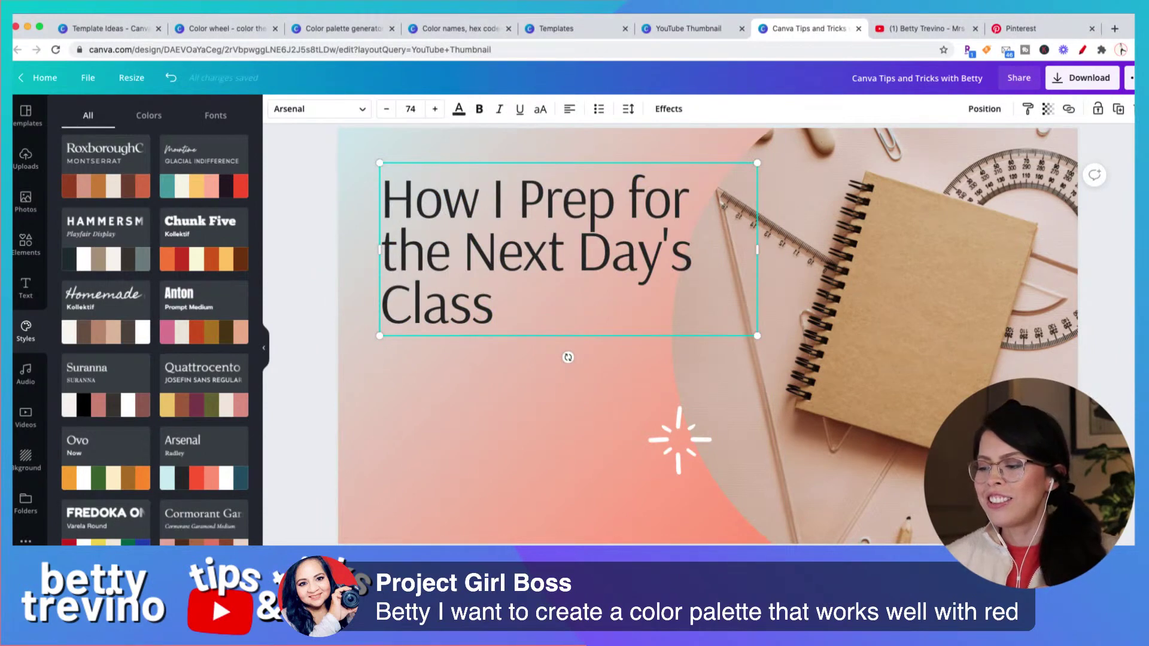
click(225, 119)
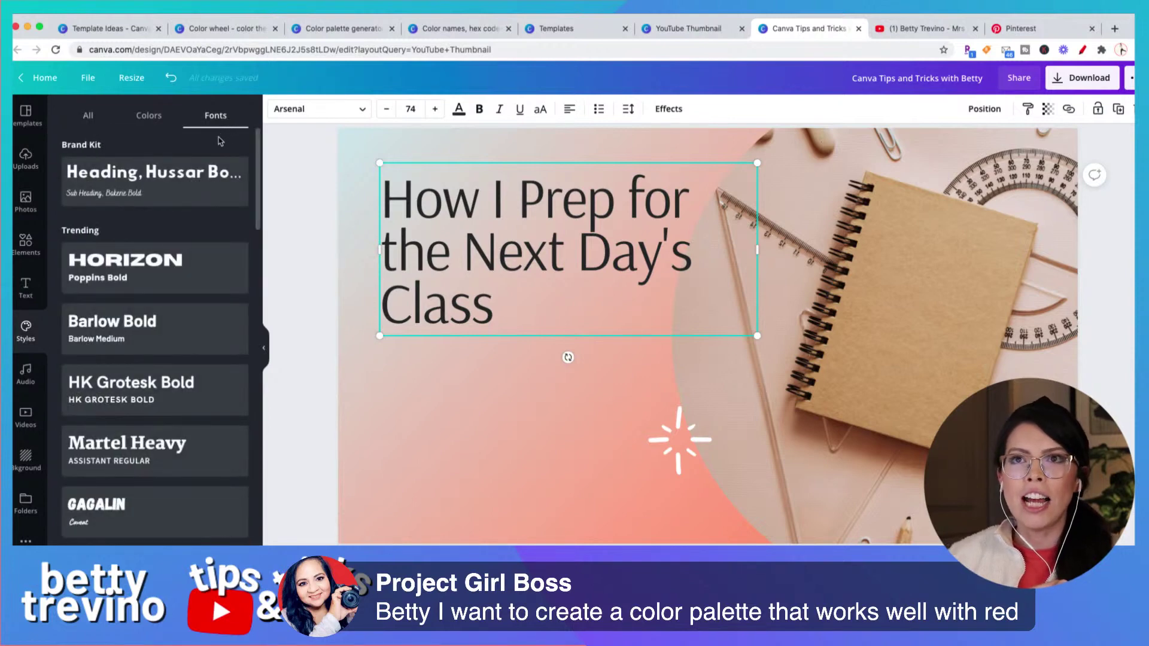
click(185, 269)
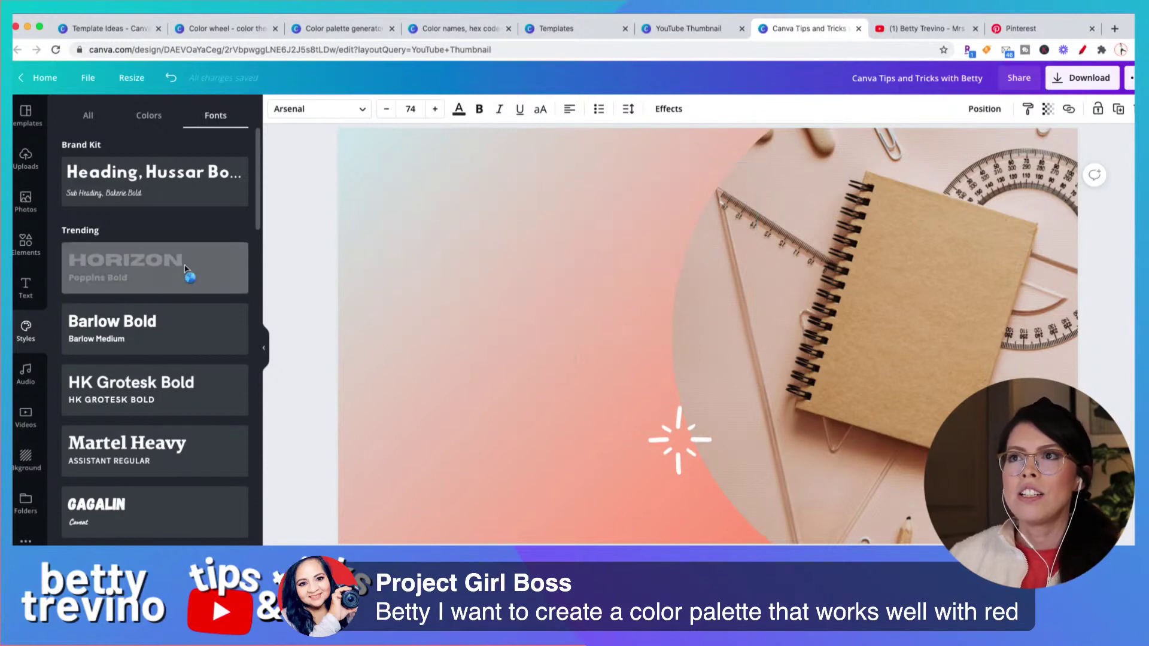
click(175, 324)
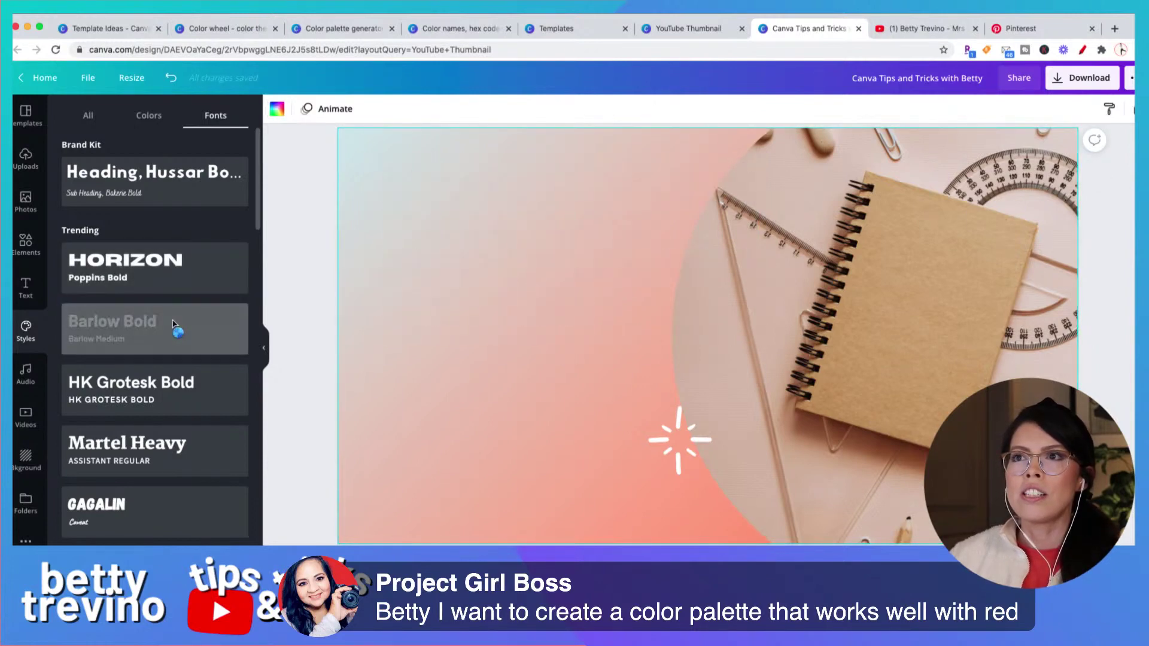
- Enlarge the title to font size 110, move it slightly up and left, and shift the notebook photo slightly right
click(546, 191)
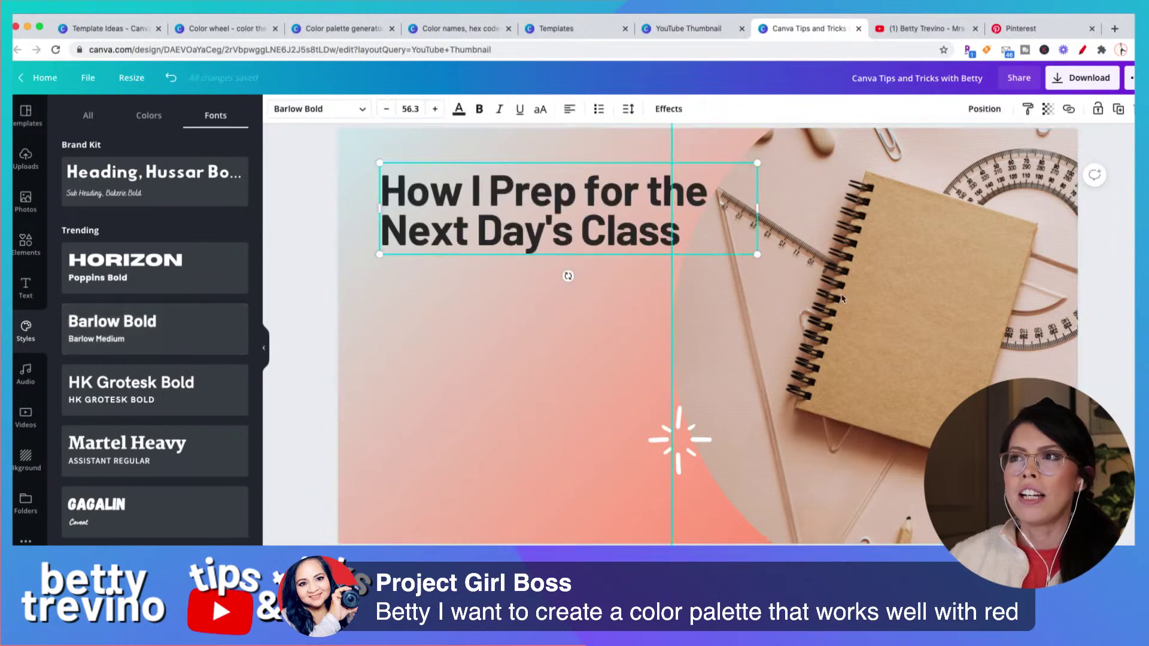
drag(757, 255, 865, 460)
drag(875, 222, 665, 267)
drag(670, 387, 810, 500)
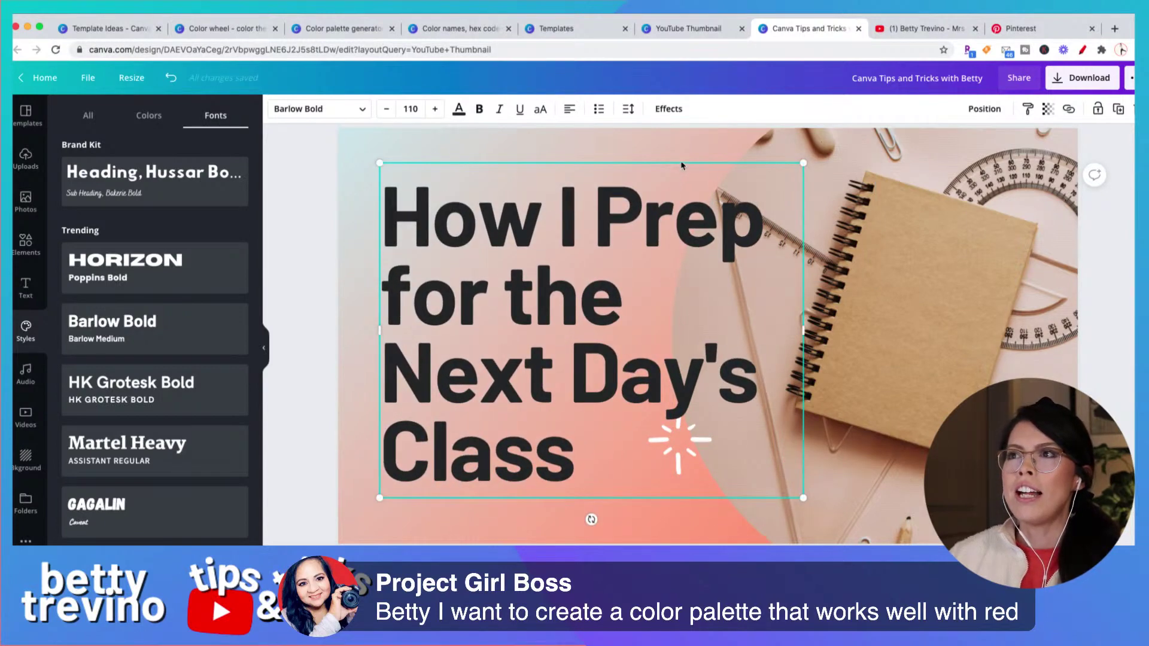
mouse_move(620, 251)
mouse_down()
mouse_move(597, 236)
mouse_move(598, 264)
mouse_move(603, 244)
mouse_up()
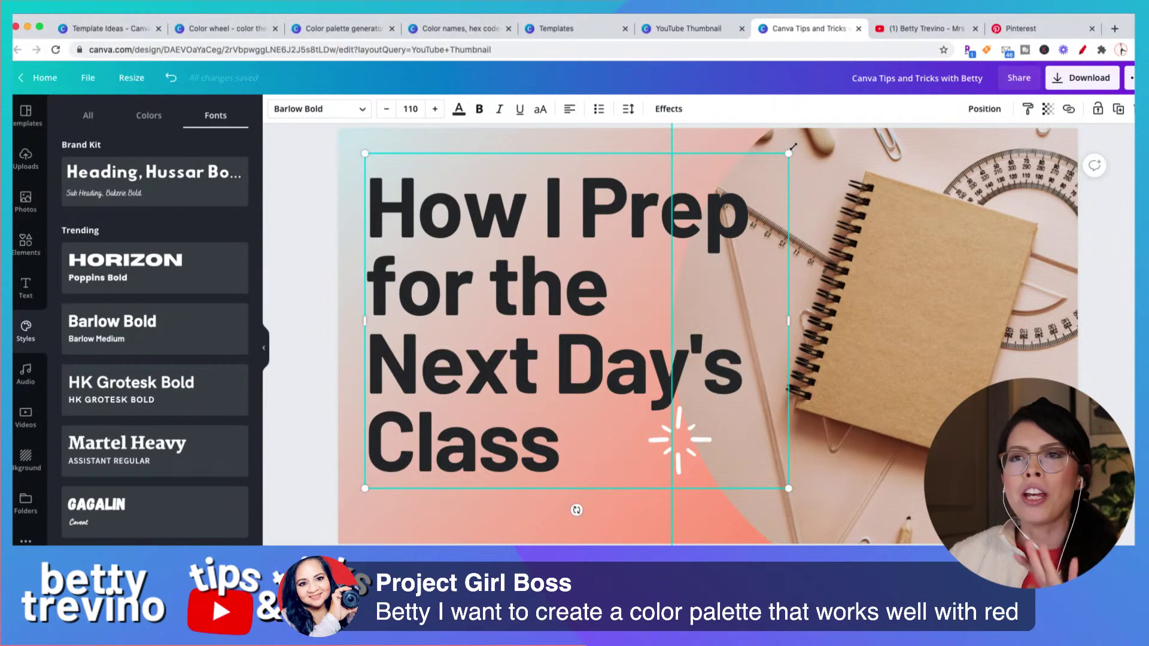
mouse_move(847, 172)
mouse_down()
mouse_move(883, 169)
mouse_move(862, 167)
mouse_up()
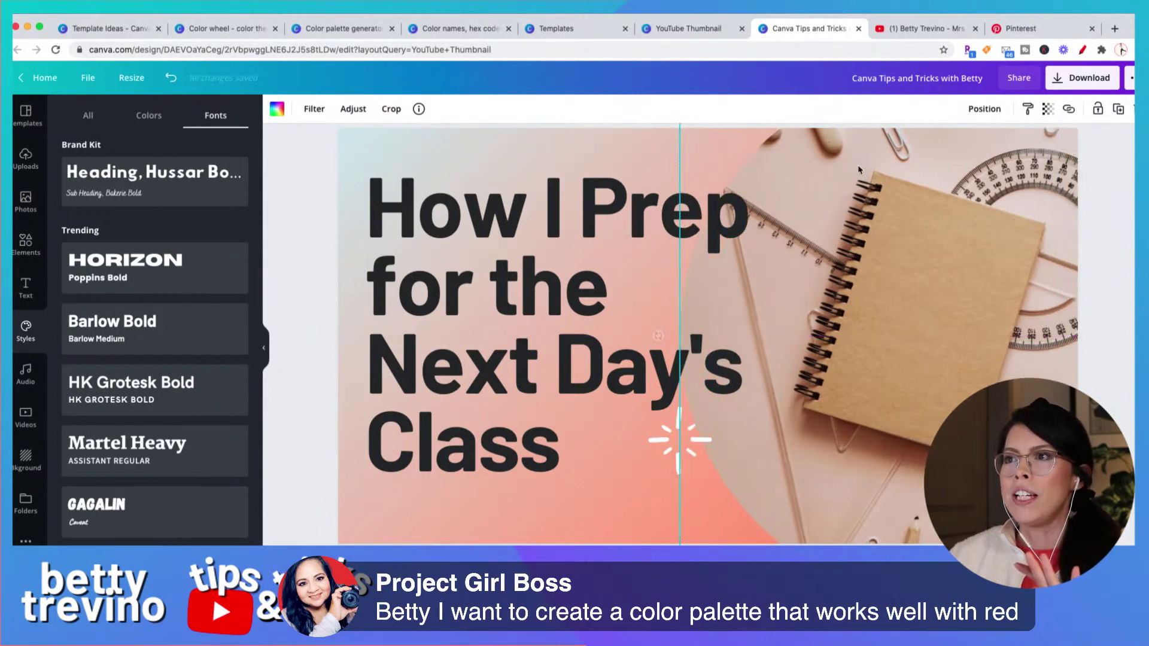
- Apply the Lift effect to the title with an intensity of 38
click(707, 203)
click(666, 110)
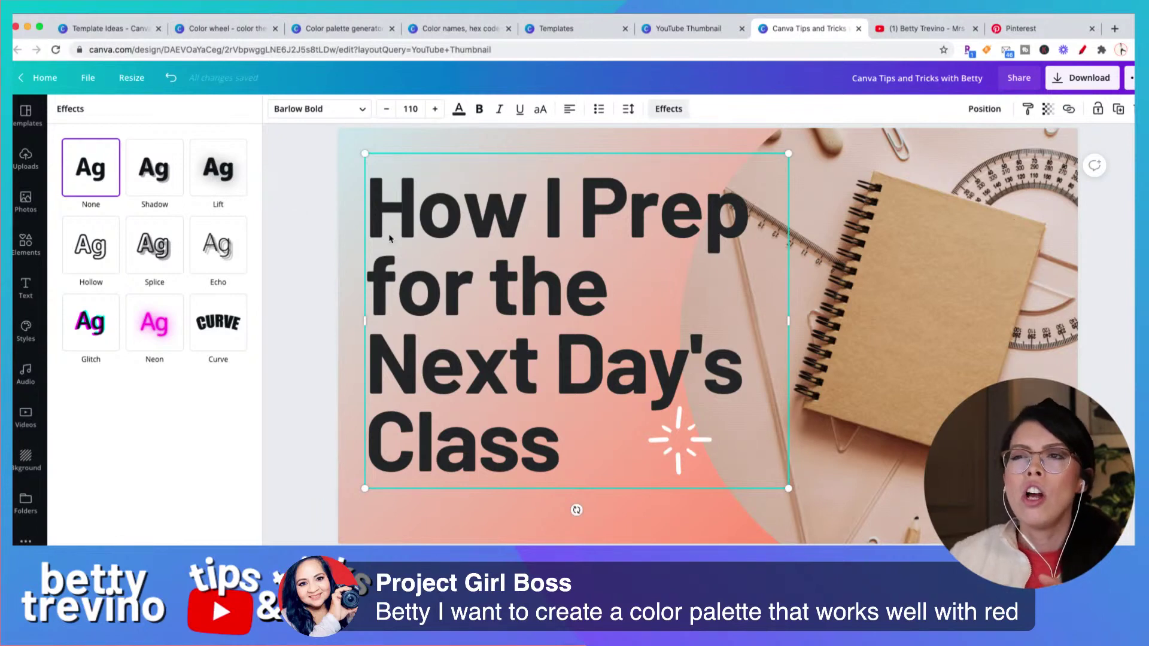
click(449, 260)
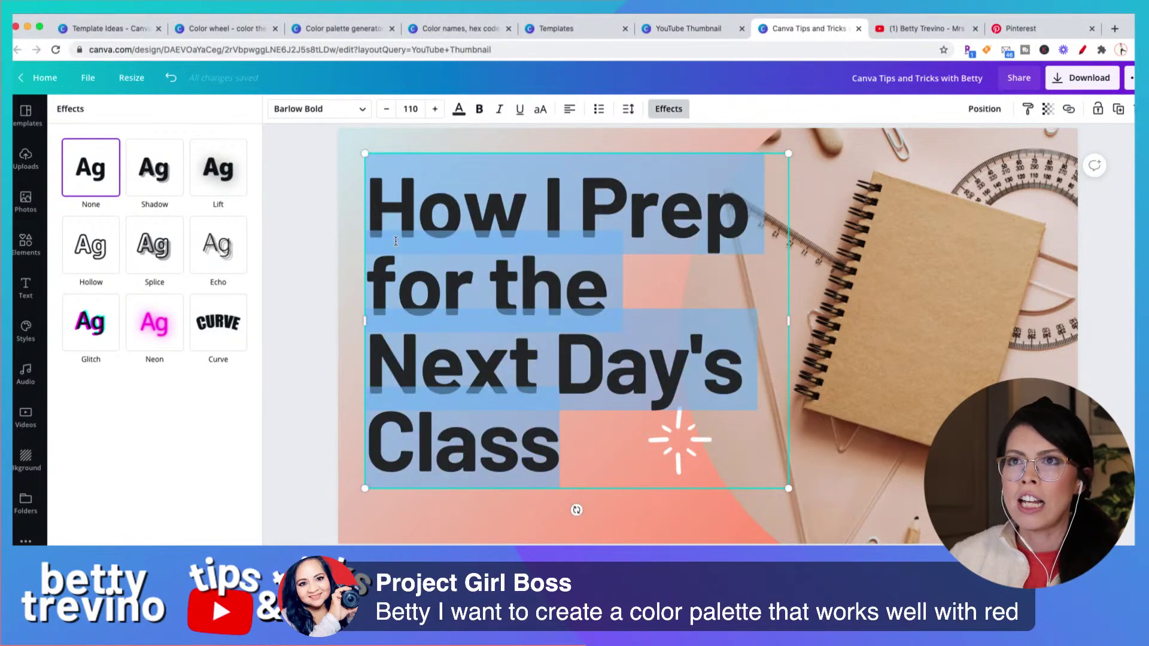
click(227, 178)
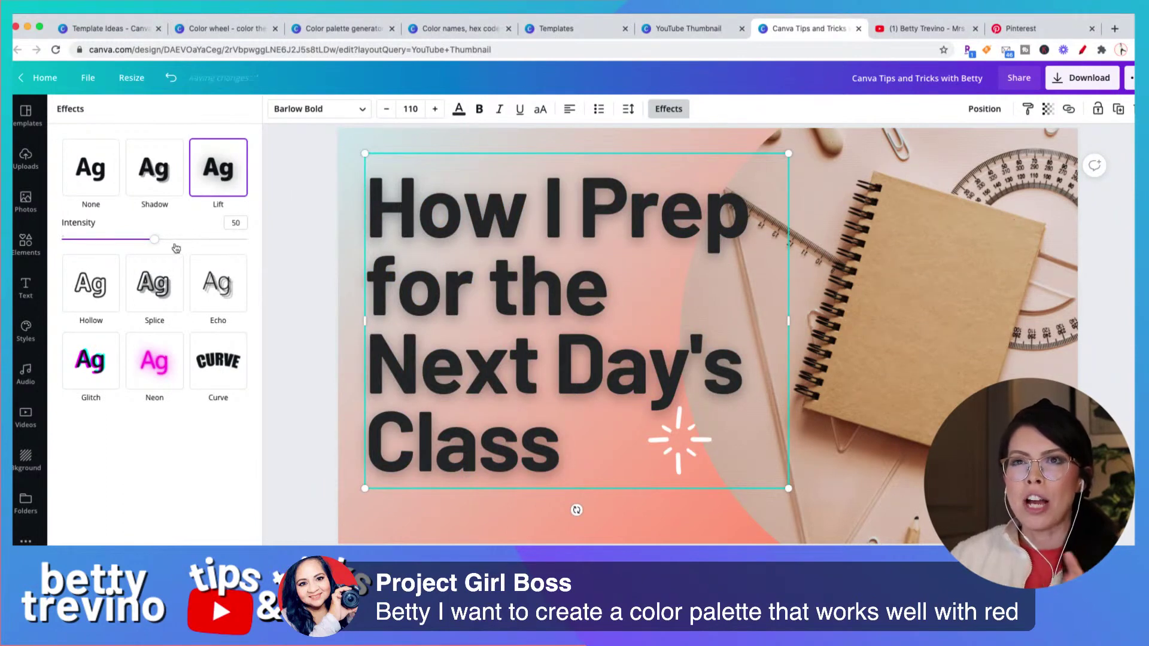
mouse_move(155, 242)
mouse_down()
mouse_move(239, 240)
mouse_move(133, 240)
mouse_up()
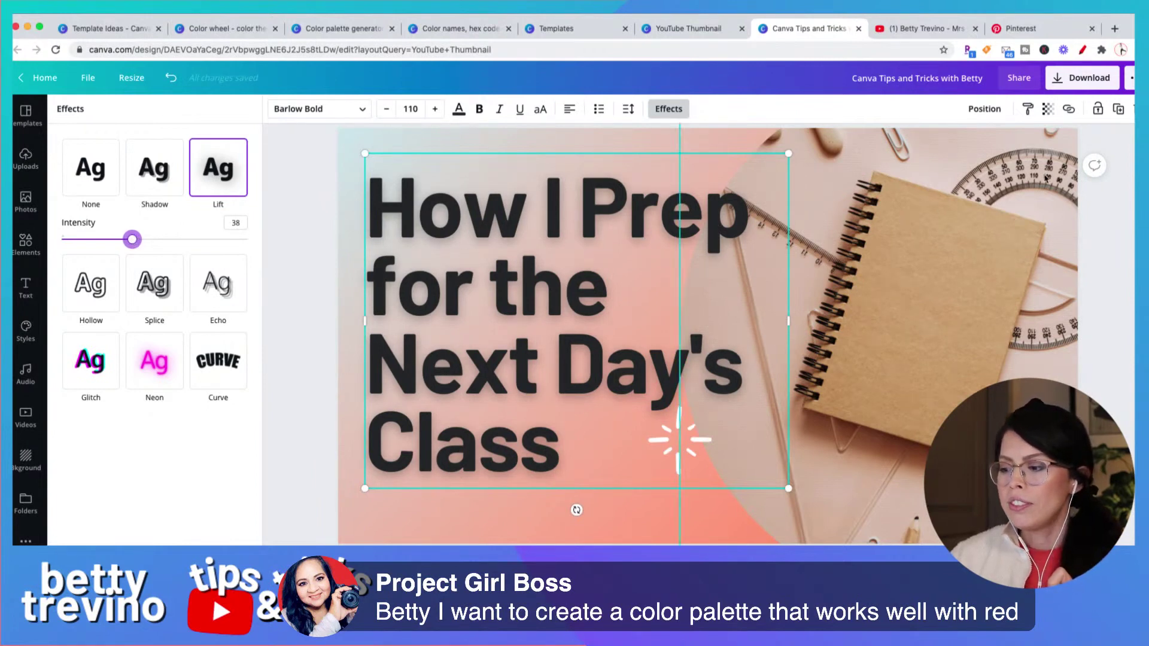
- Duplicate the title, give the copy the Hollow effect, and place it over the notebook photo apart from the original
click(1118, 109)
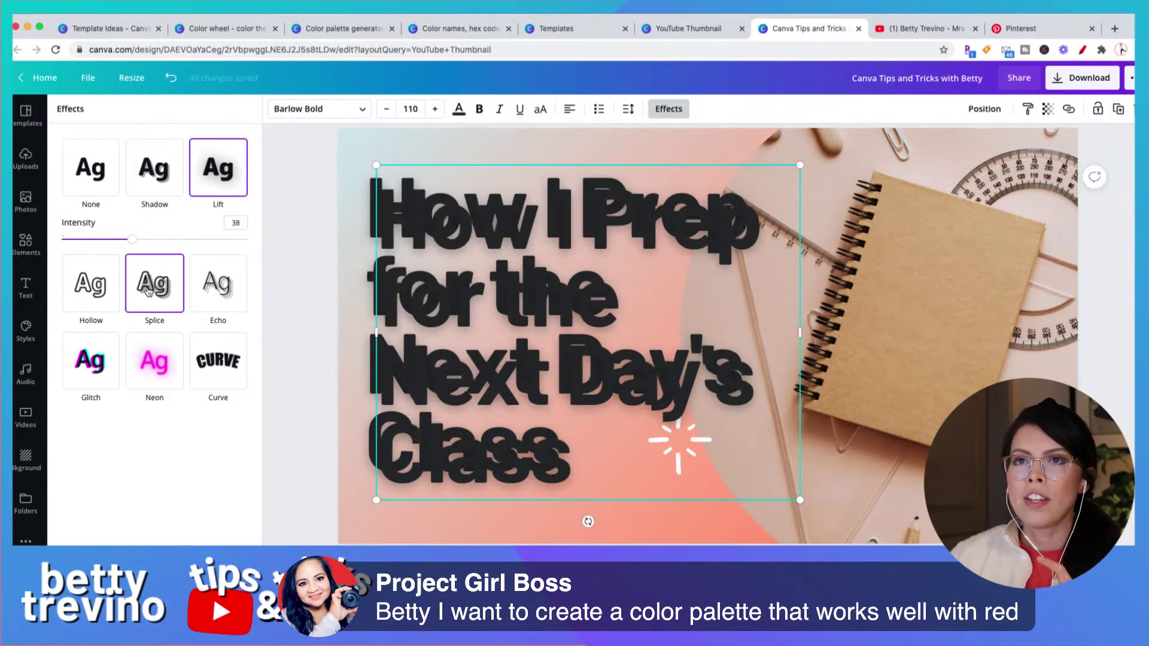
click(103, 302)
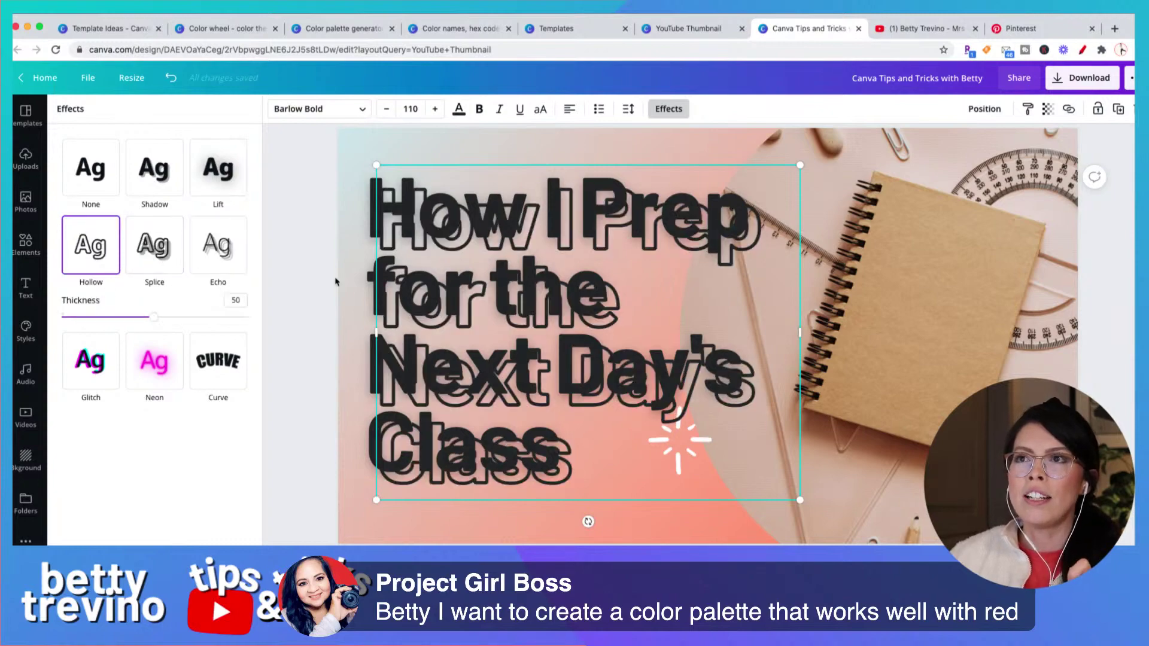
drag(570, 287, 1011, 316)
click(587, 275)
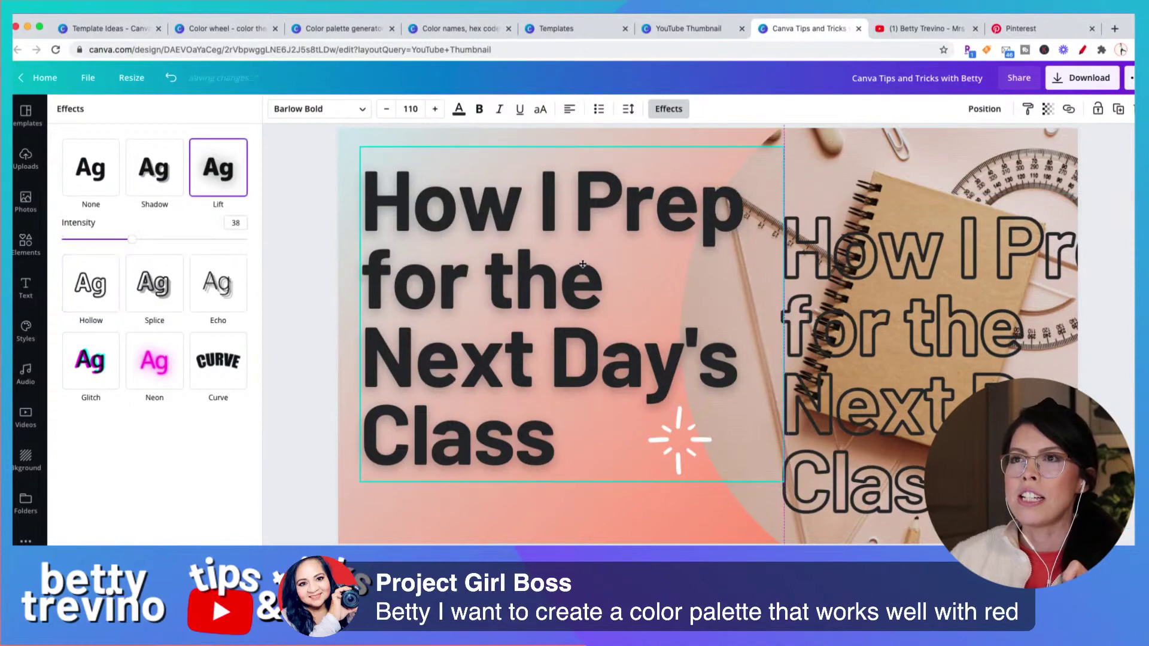
click(948, 357)
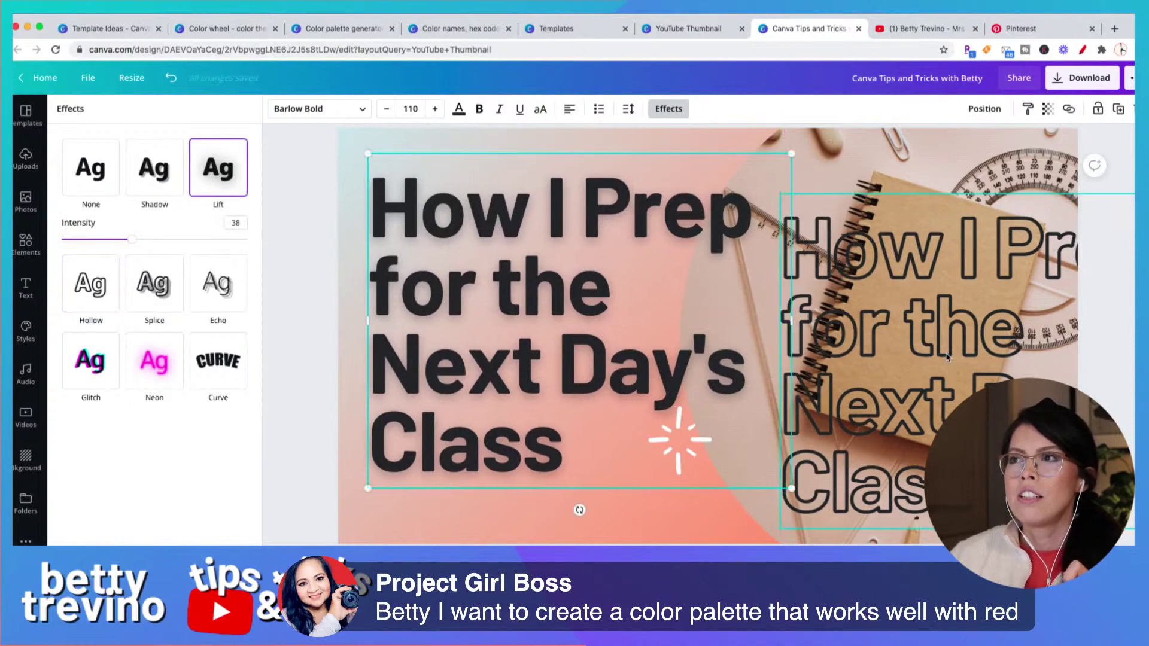
drag(947, 357, 924, 338)
- Color the hollow title copy white and align it over the original title as an outline
click(459, 108)
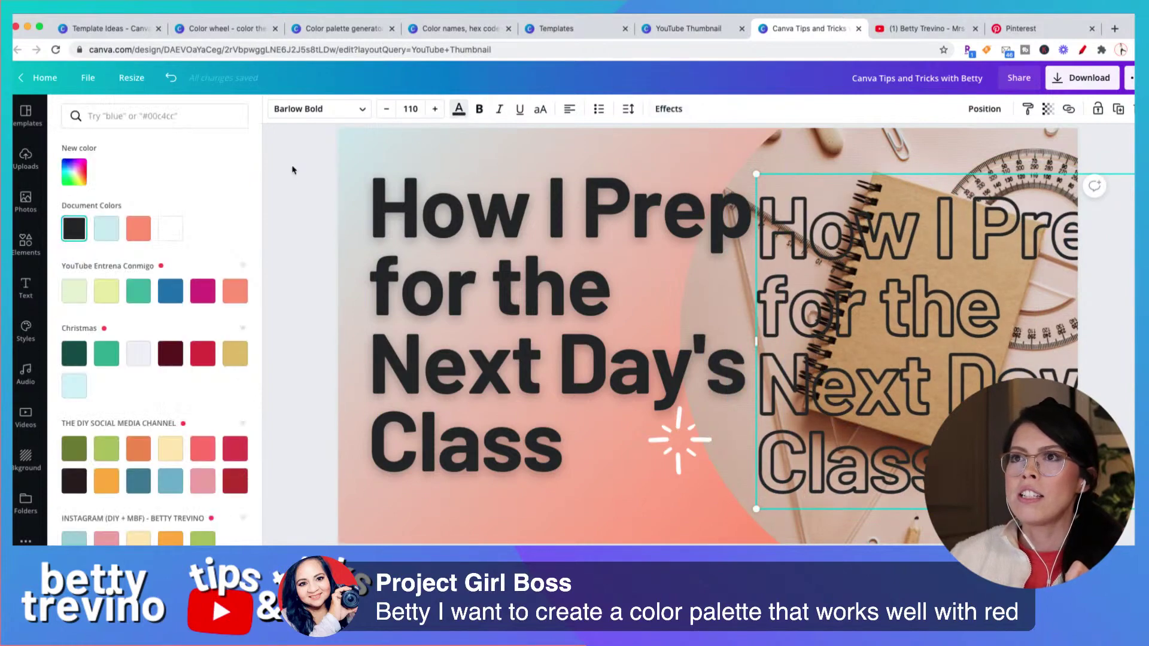
click(166, 230)
drag(953, 397, 567, 376)
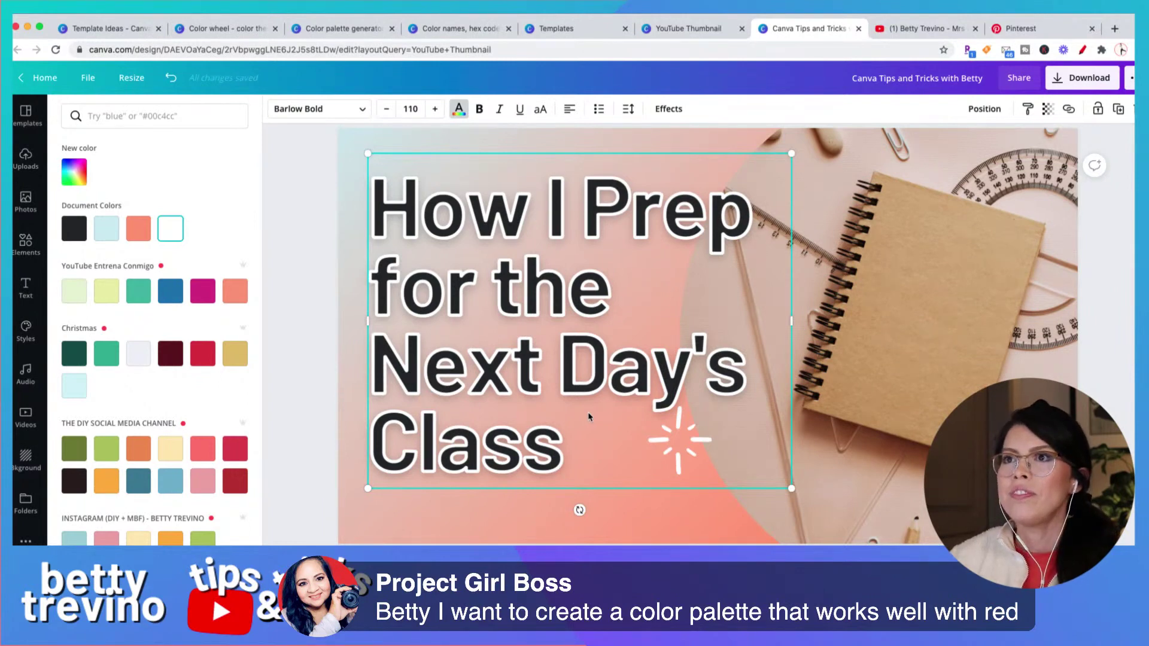
- Remove the white hollow copy from over the original title
drag(590, 413, 604, 402)
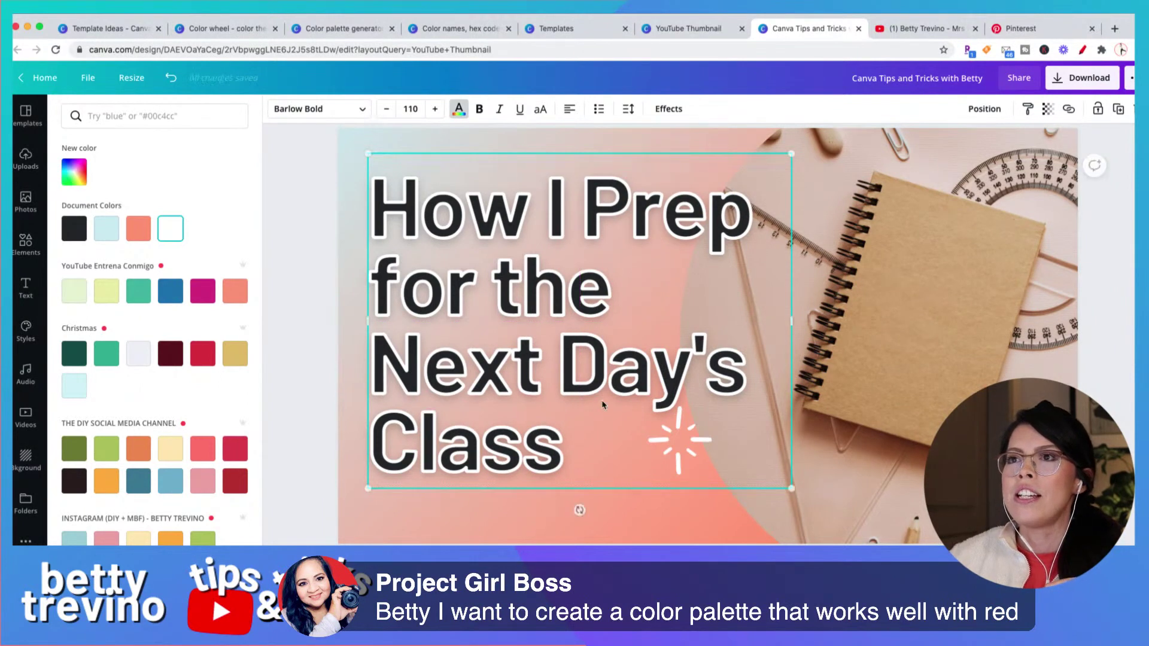
click(579, 510)
click(686, 450)
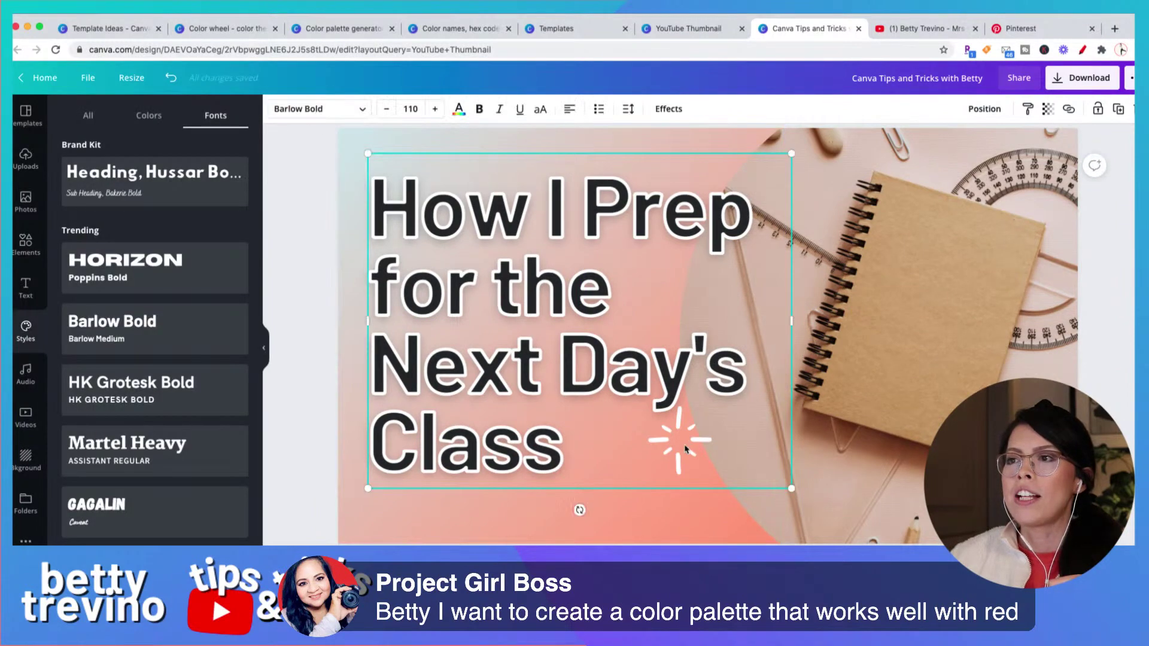
drag(714, 363, 802, 368)
click(621, 301)
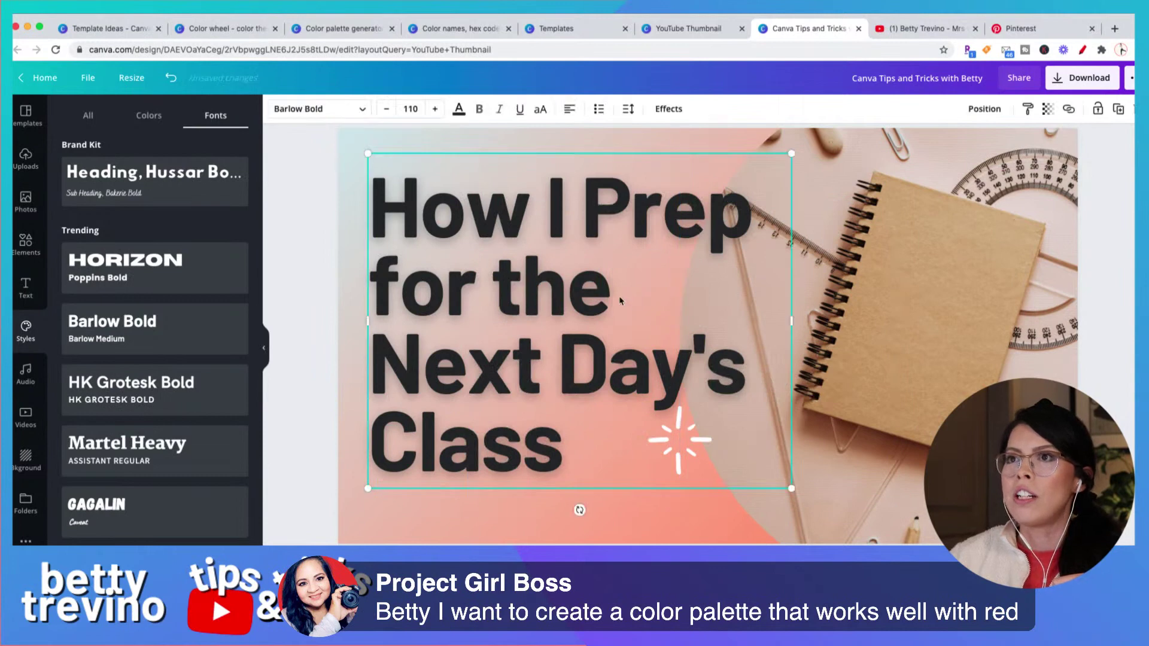
- Apply the Splice effect to the title with thickness 64 and offset 0
click(669, 108)
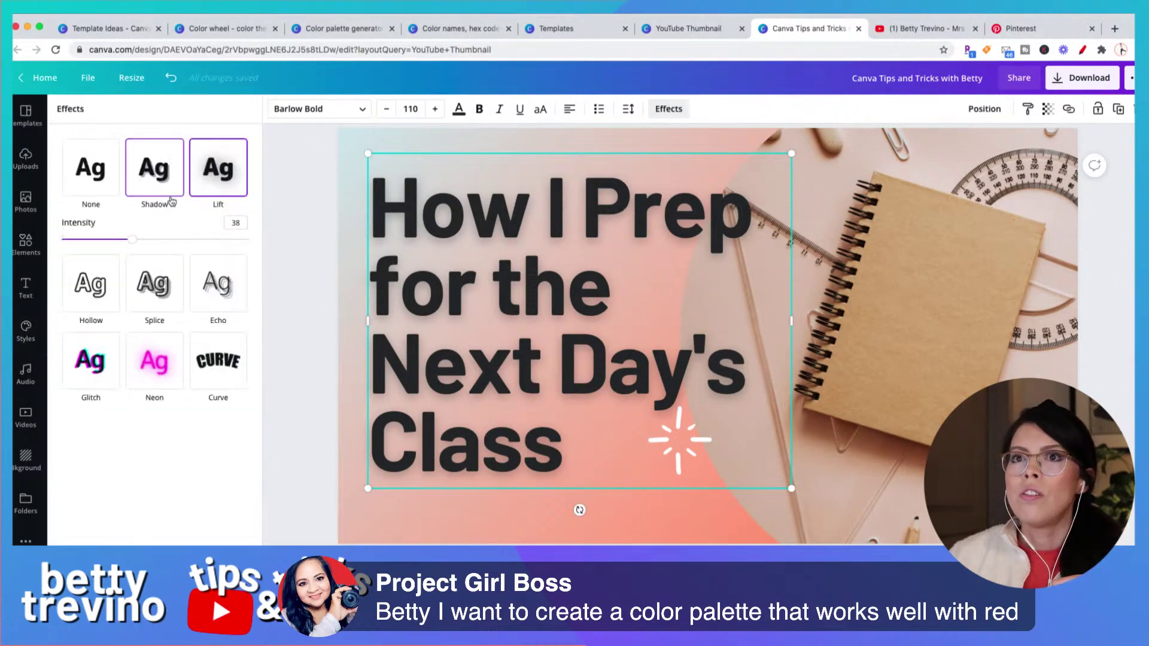
click(161, 296)
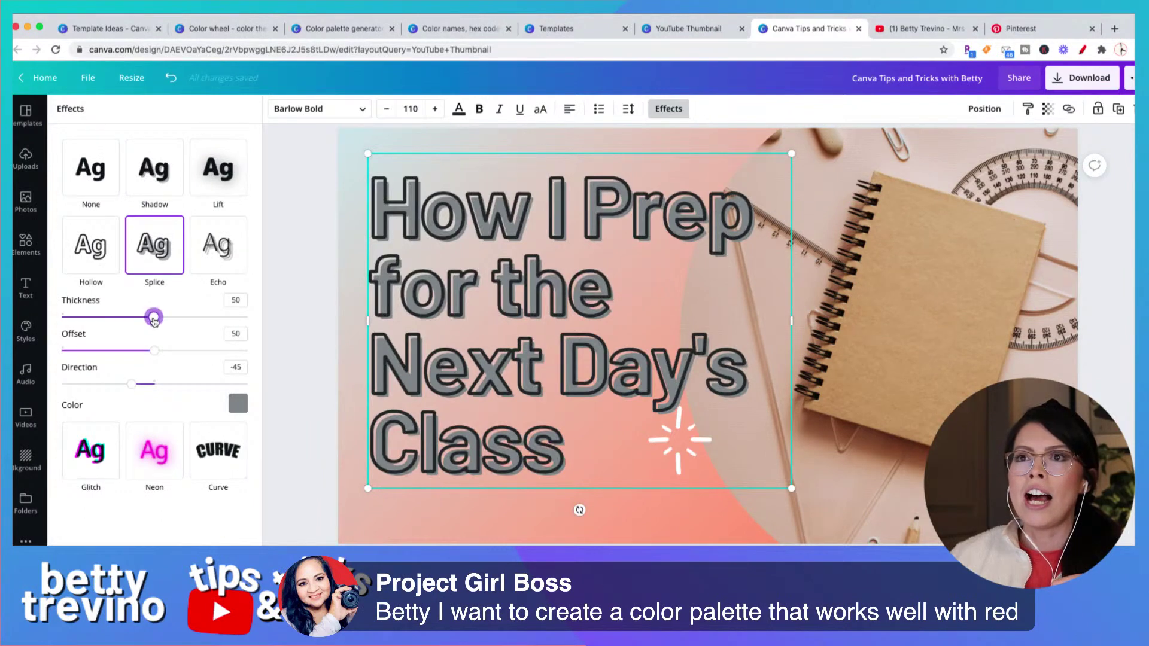
drag(153, 317, 181, 317)
drag(156, 355, 55, 356)
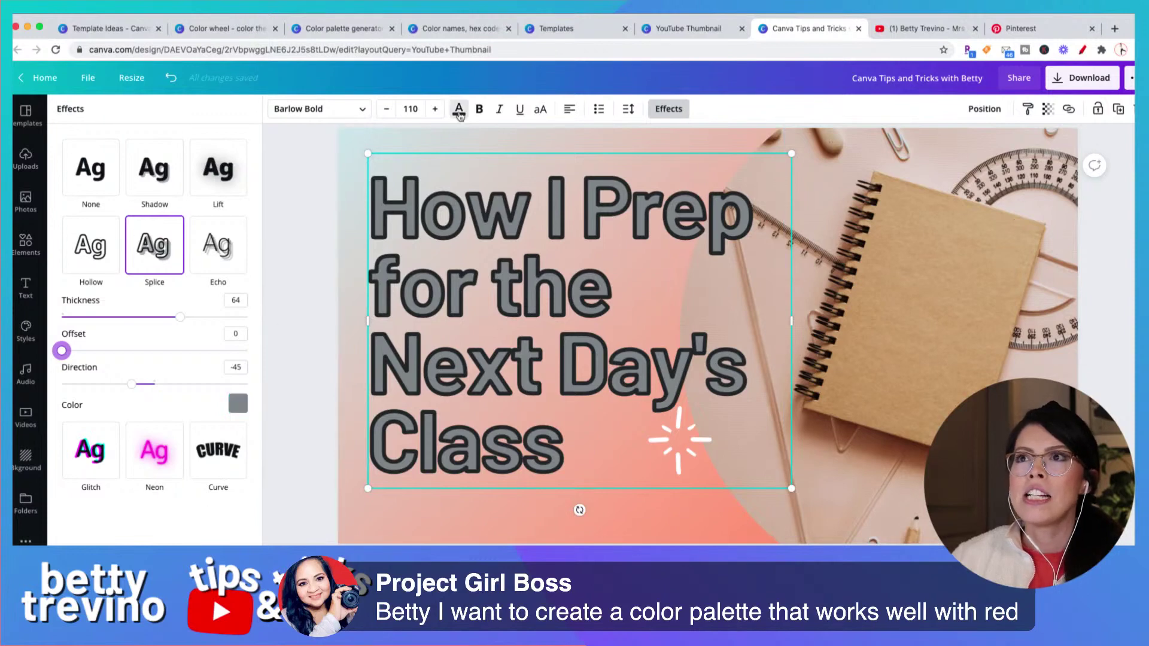
- Set the title's outline color to white and its Splice fill color to black
click(459, 108)
click(171, 229)
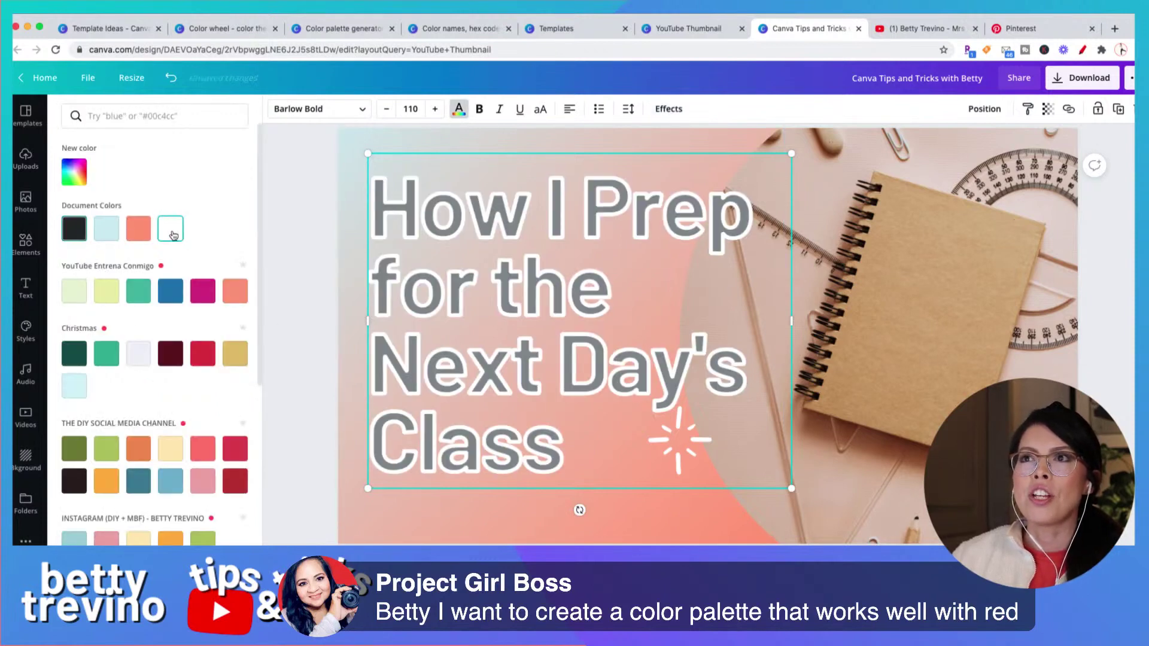
click(669, 109)
click(239, 404)
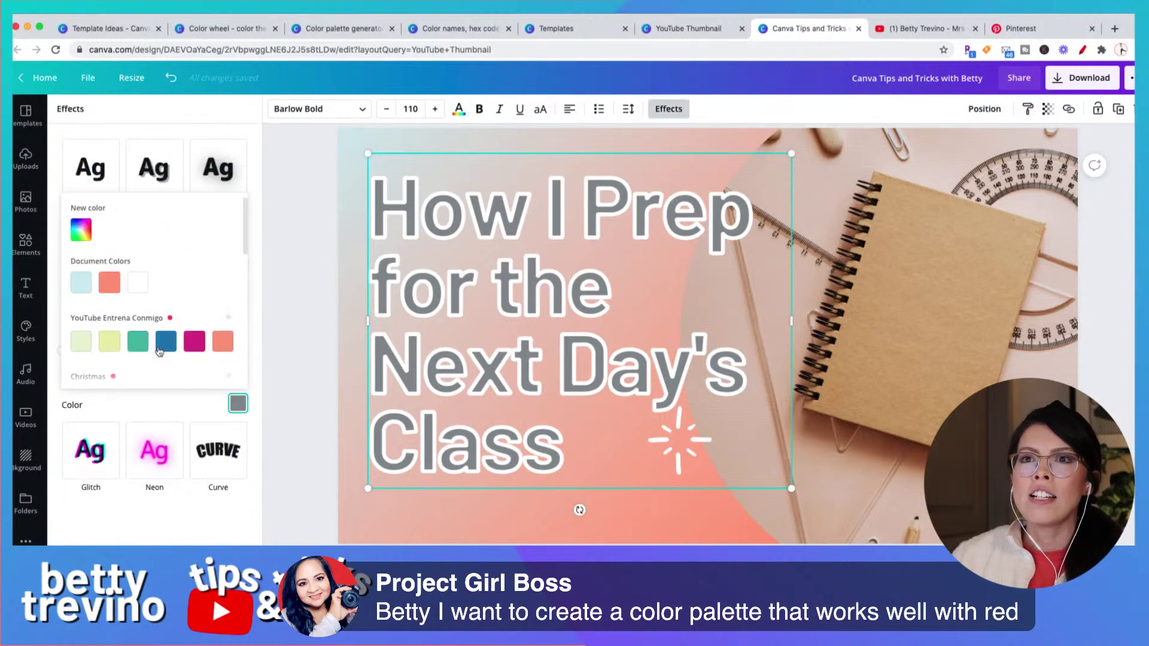
scroll(132, 302, down, 3)
scroll(102, 295, down, 5)
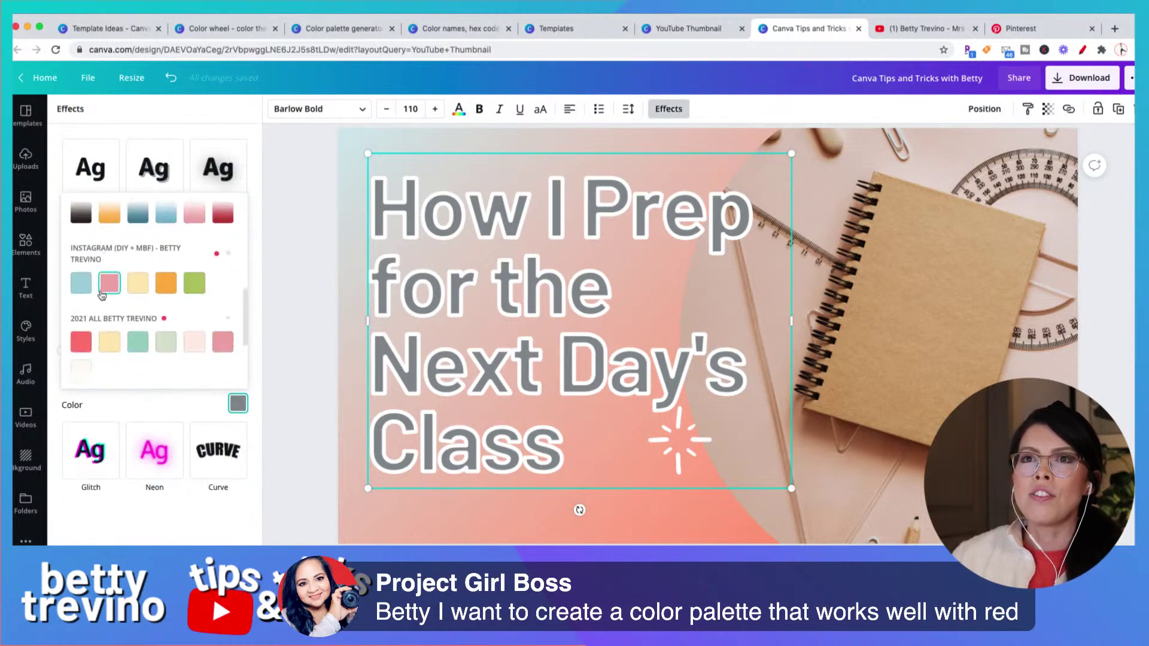
click(80, 358)
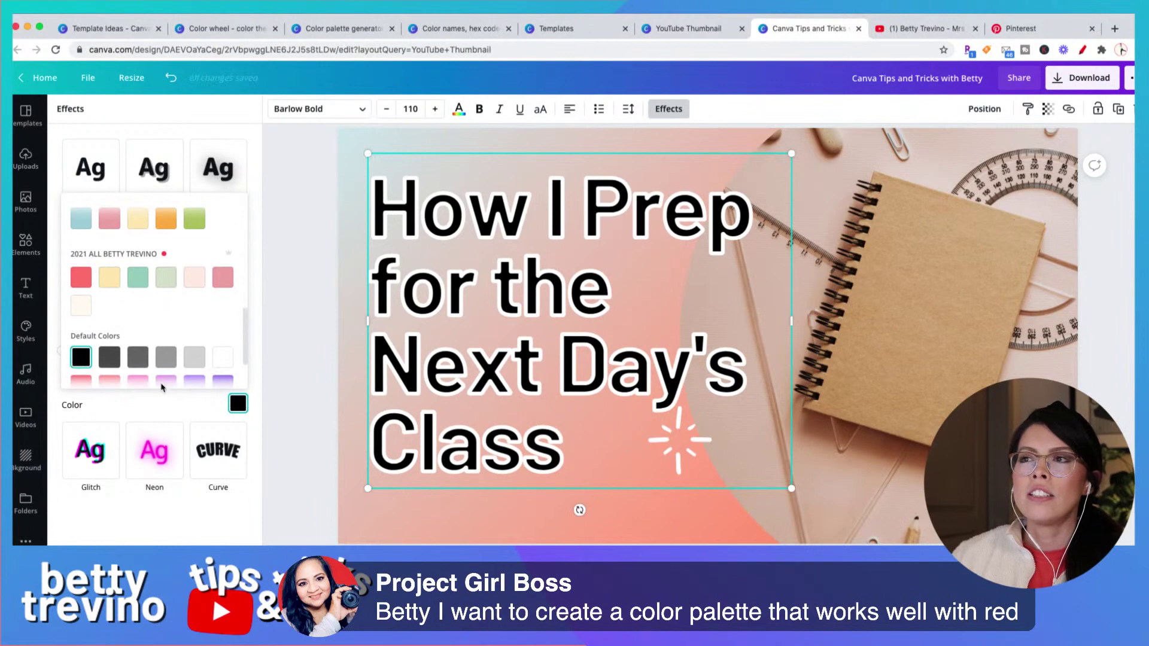
- Change the background gradient's coral color to the crimson red from THE DIY SOCIAL MEDIA CHANNEL palette
click(647, 529)
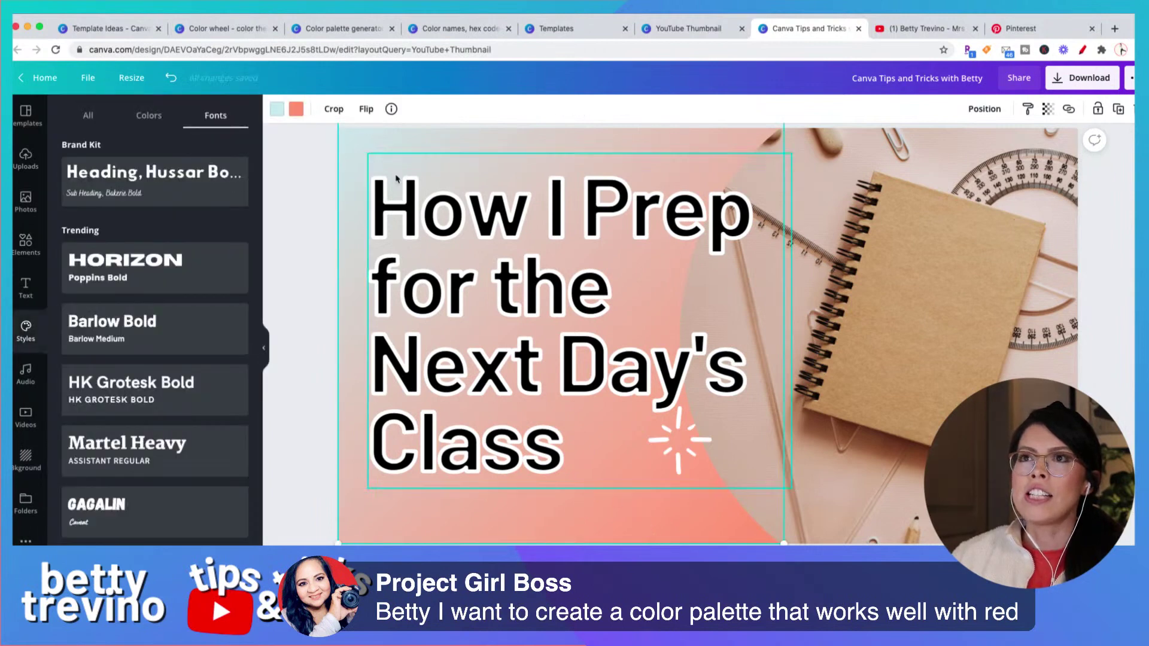
click(296, 108)
scroll(203, 431, down, 2)
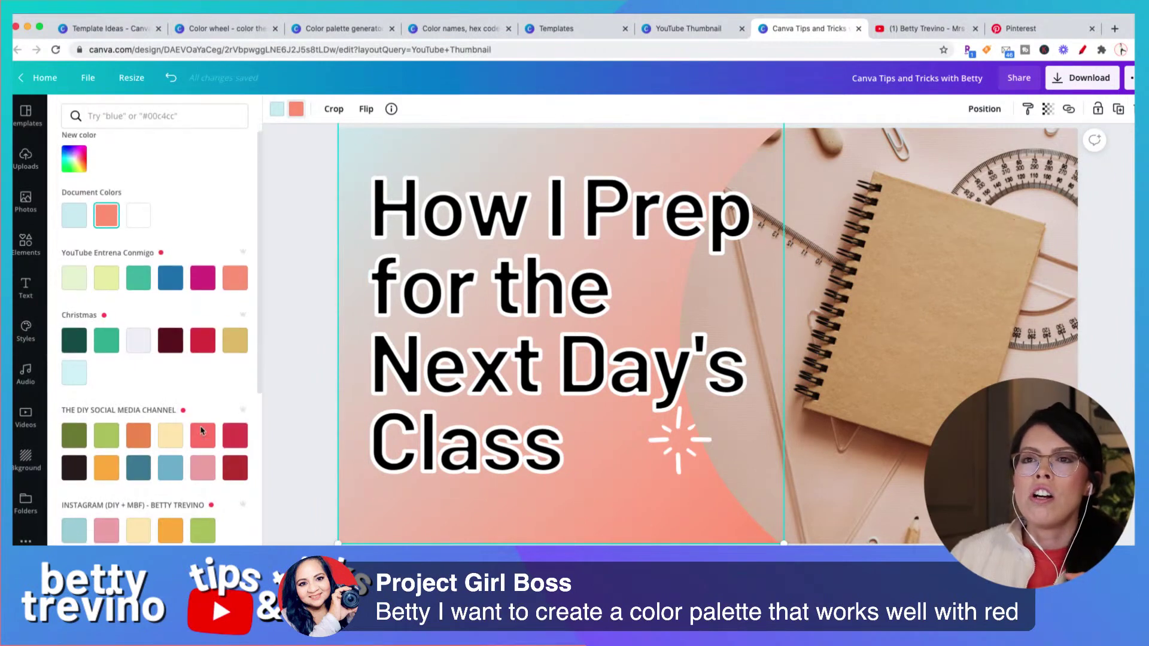
click(235, 407)
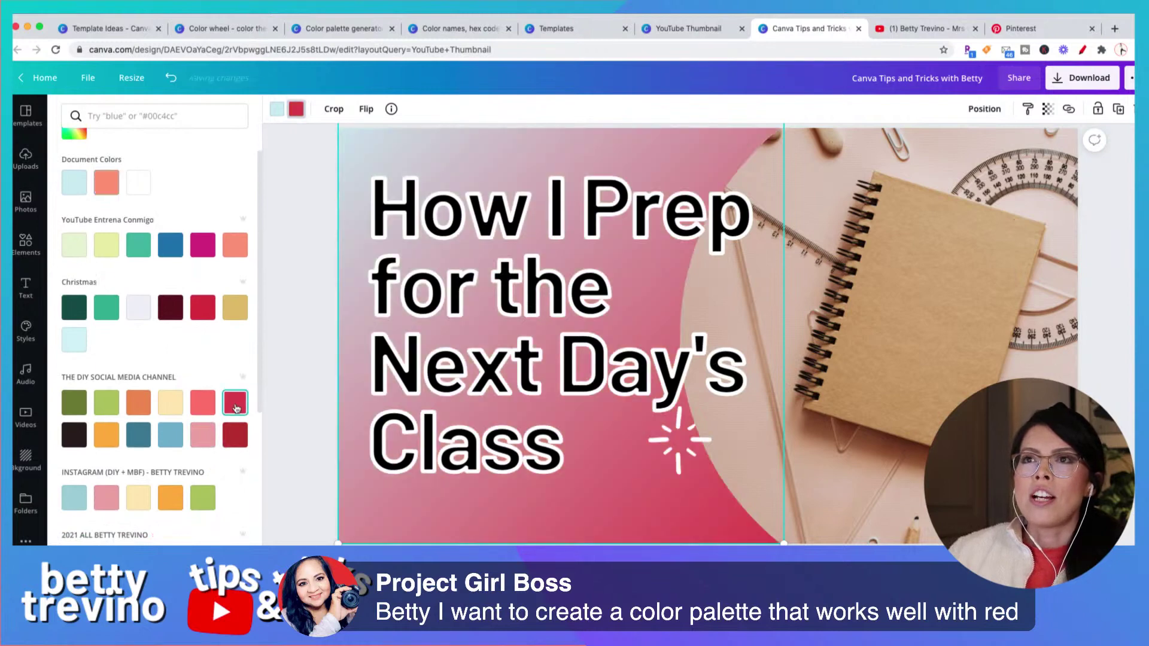
- Try the muted blue for the background gradient's light blue color, and settle on white from the document colors
click(277, 110)
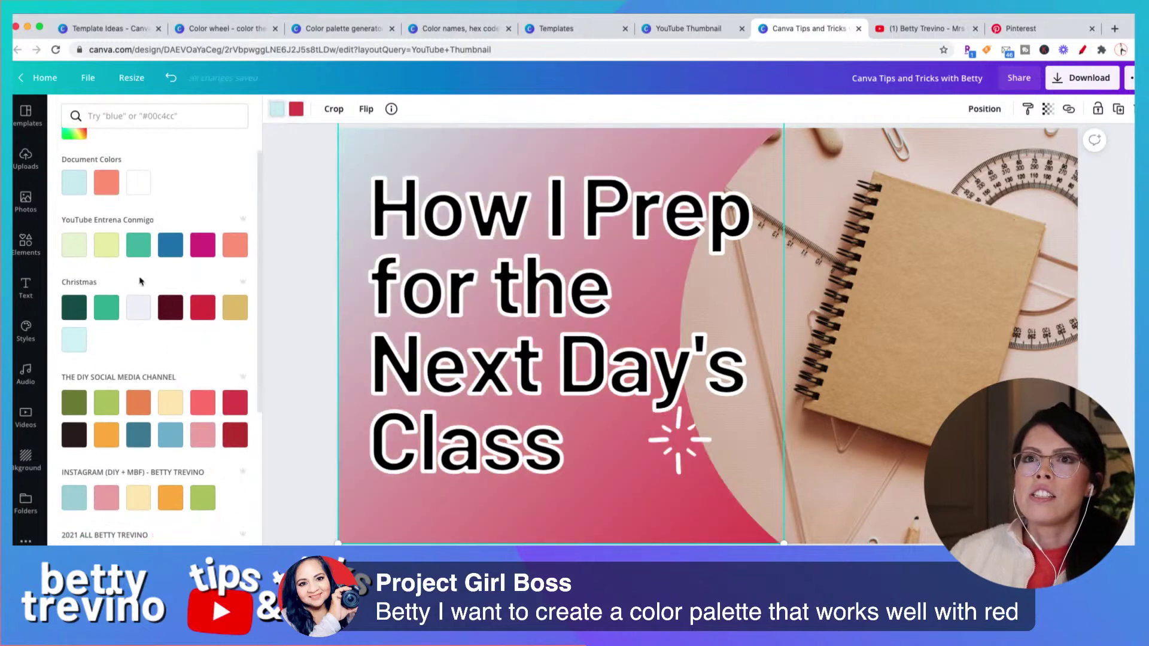
click(138, 439)
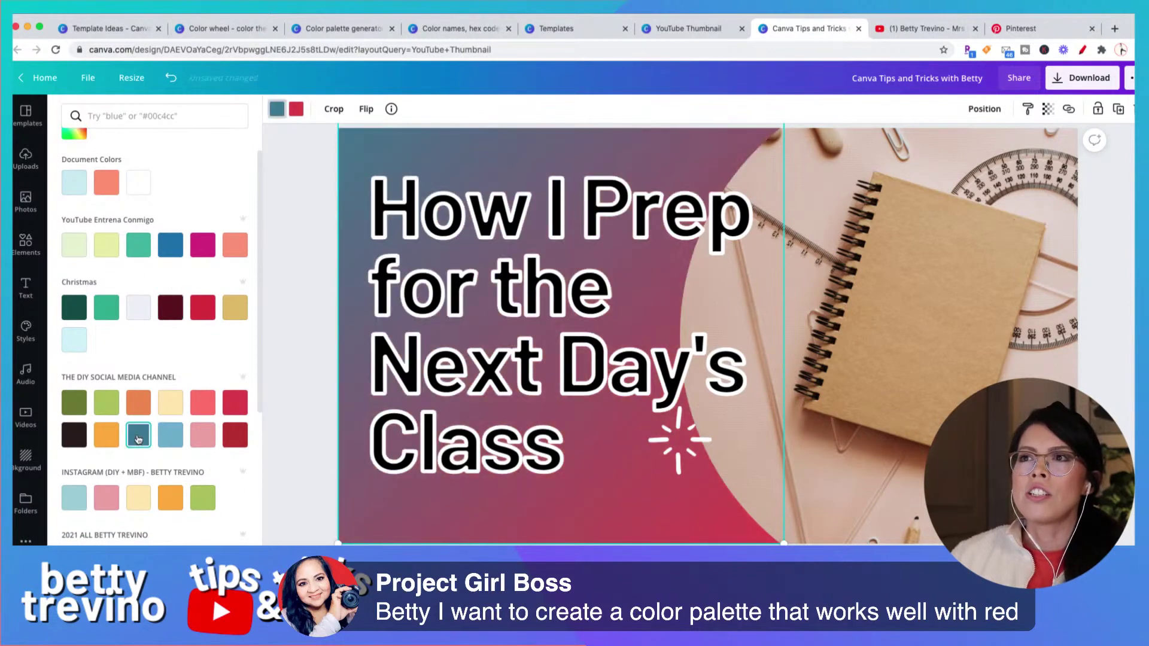
scroll(138, 439, down, 3)
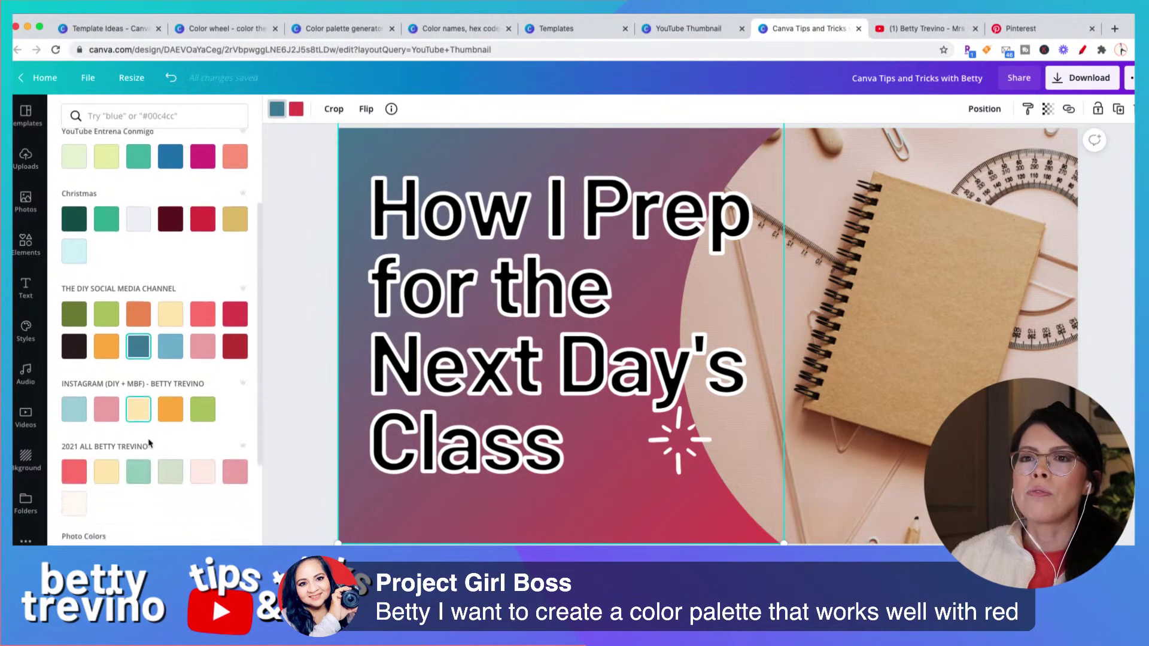
scroll(146, 441, up, 5)
click(142, 233)
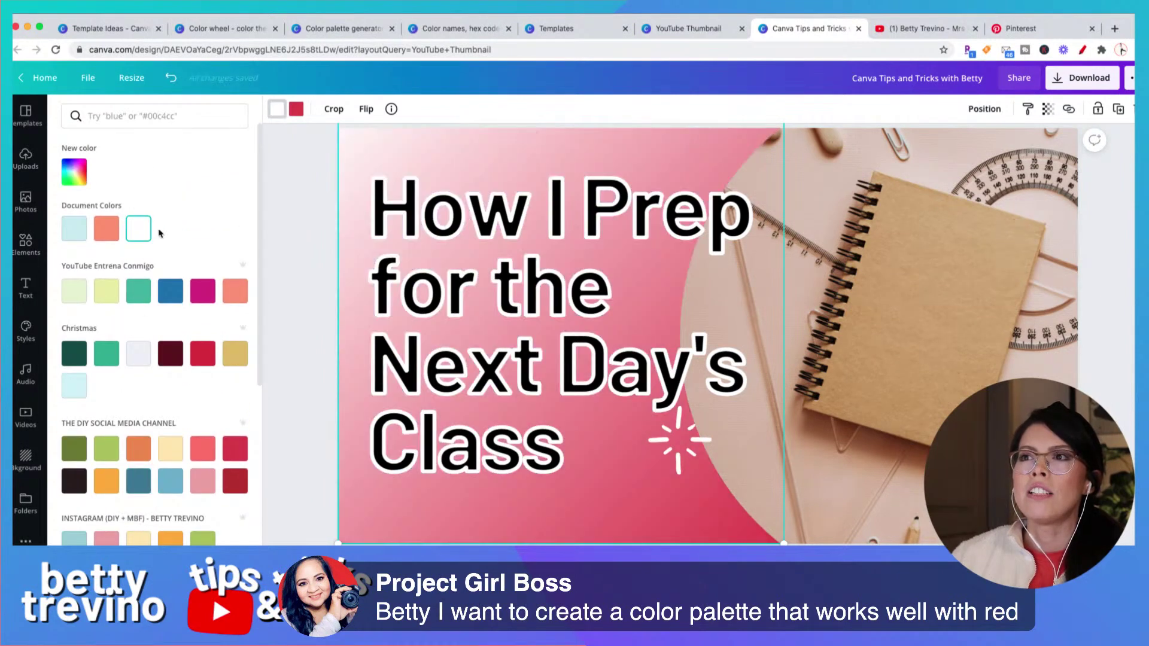
scroll(291, 356, up, 1)
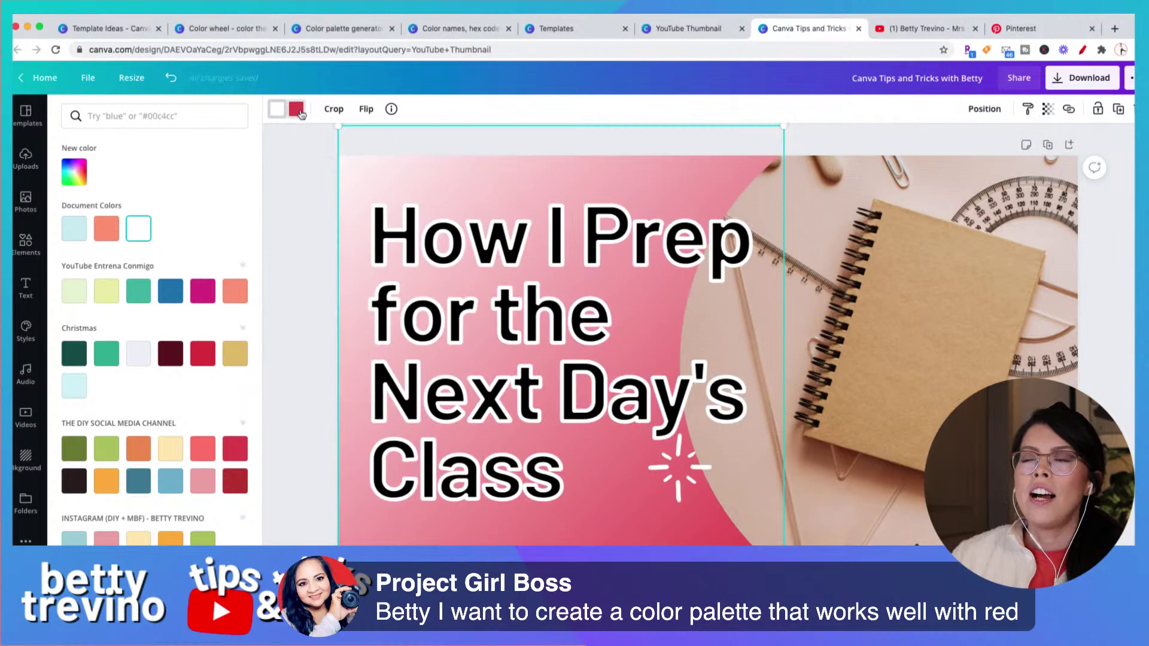
scroll(396, 319, down, 1)
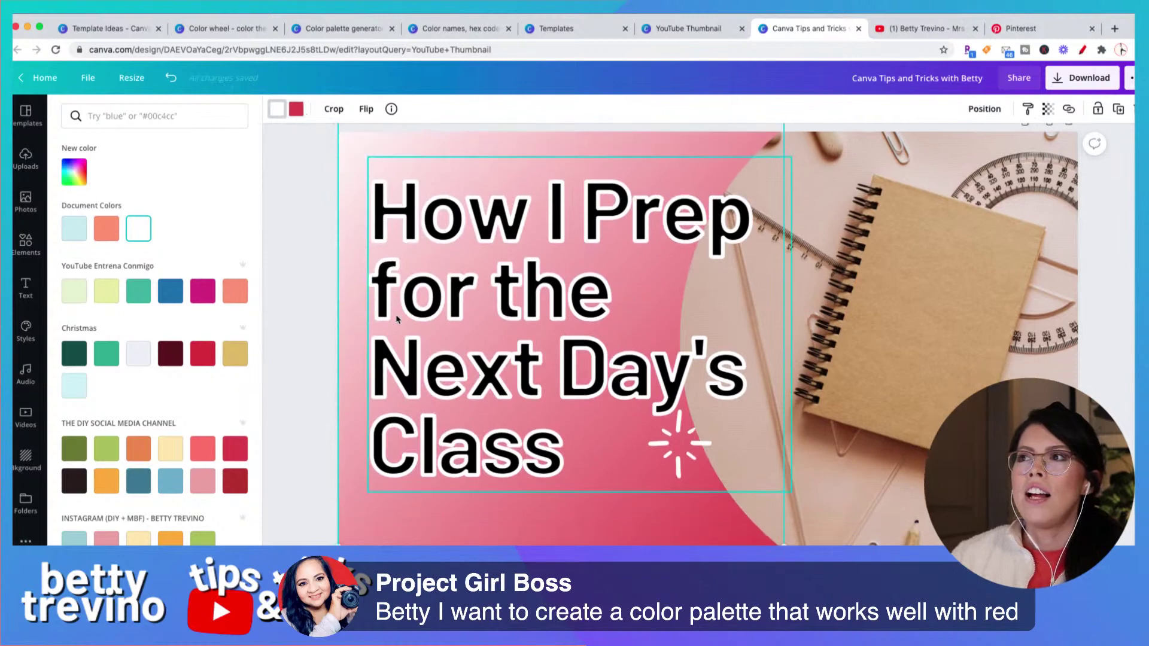
- Move the white sparkle graphic onto the notebook's upper right corner and reposition the title slightly lower on the gradient
click(900, 494)
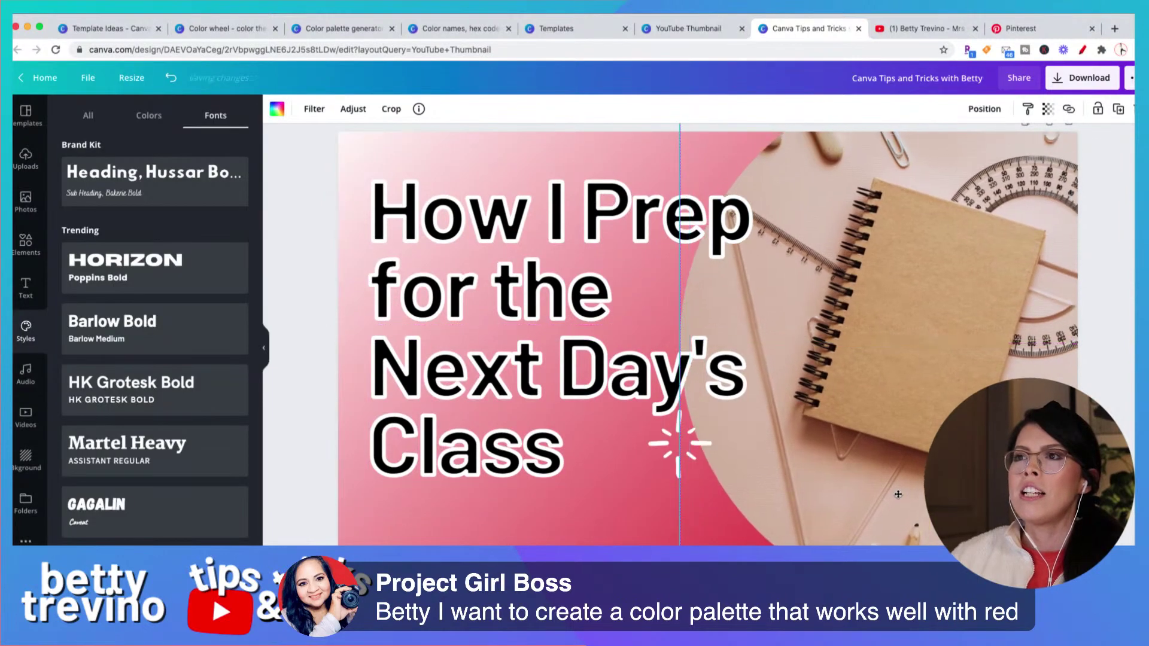
click(674, 446)
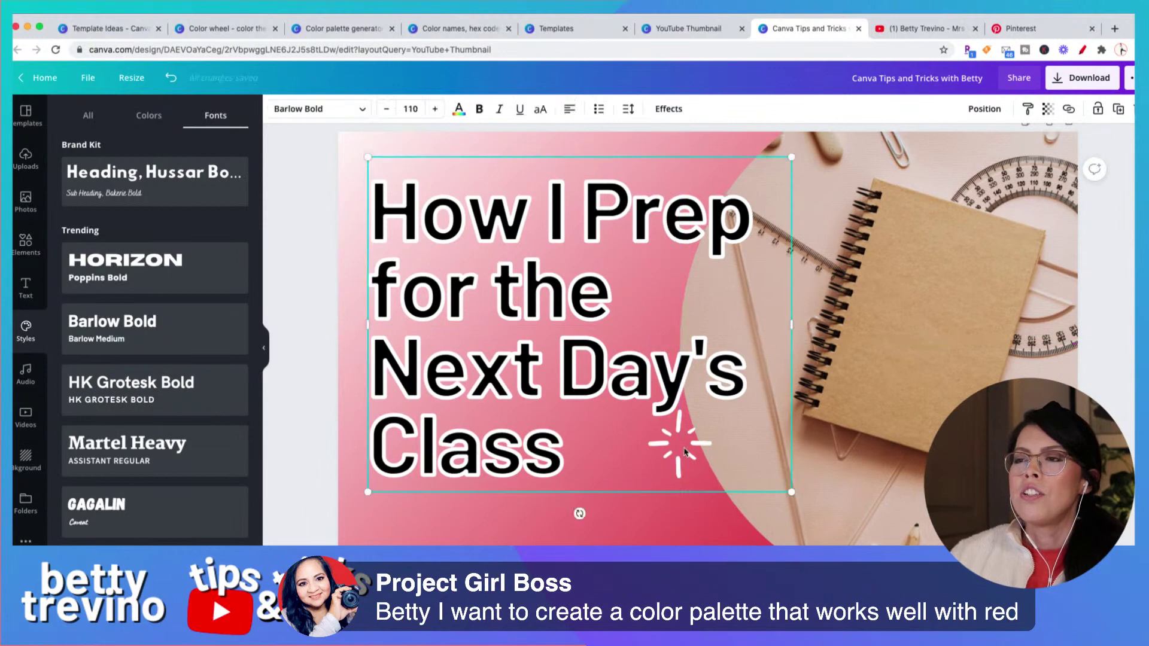
drag(675, 447, 677, 421)
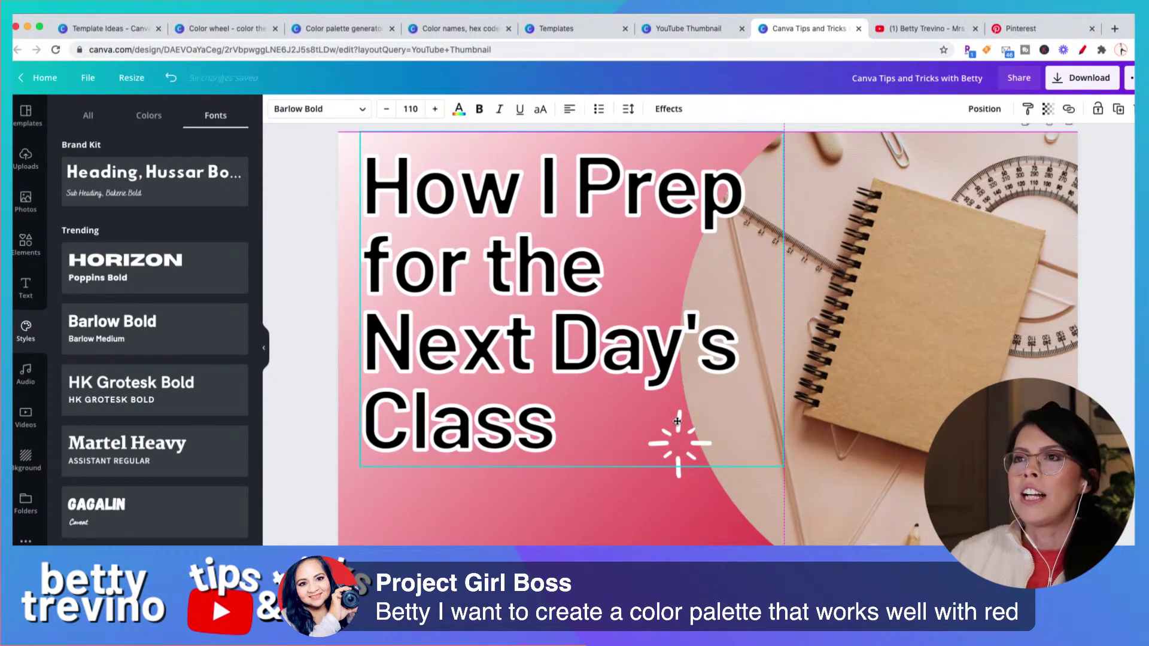
click(680, 474)
drag(680, 475, 1038, 268)
drag(629, 240, 643, 280)
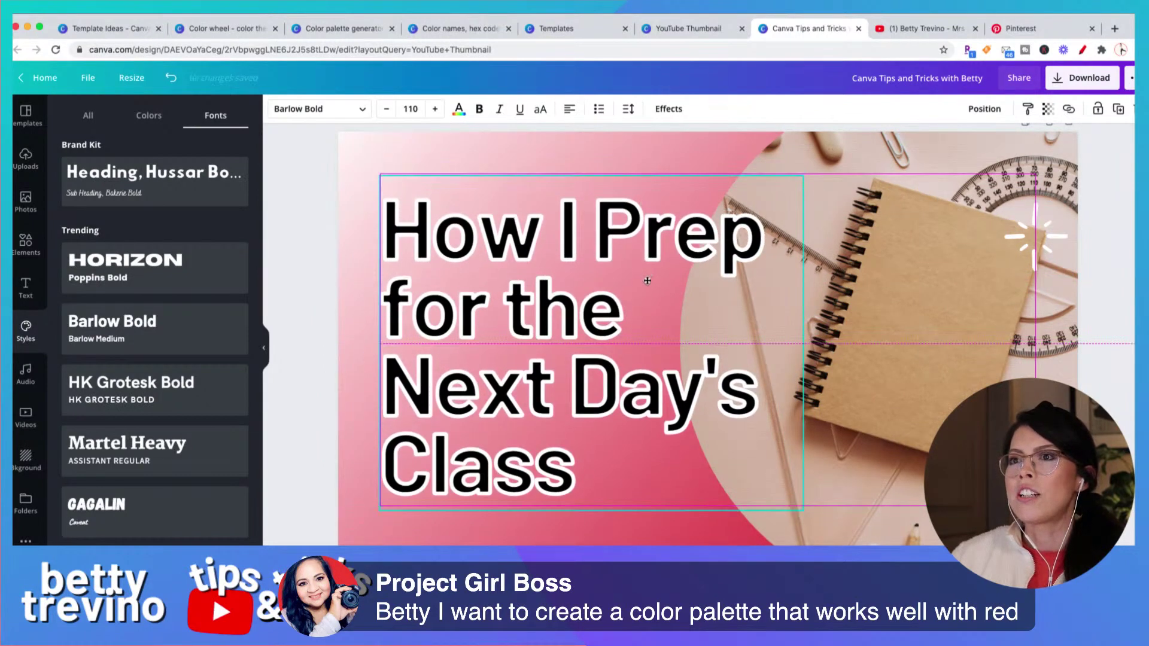
- Search the photo library for "png" and add the white smartphone cutout to the thumbnail
click(1009, 325)
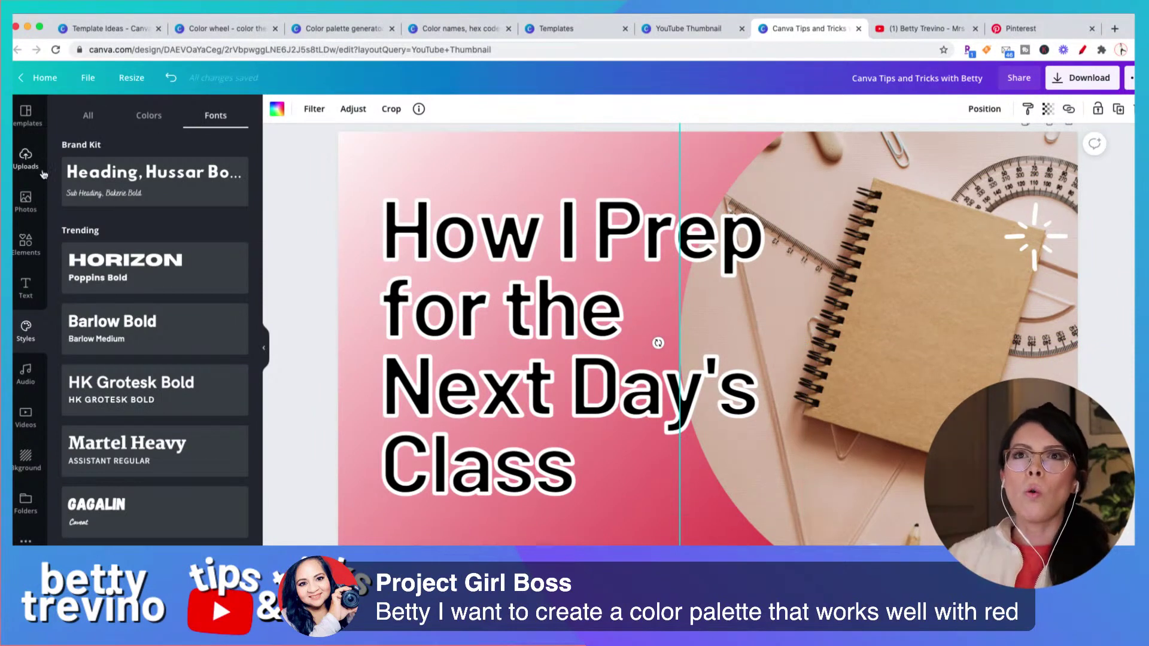
click(25, 200)
click(150, 116)
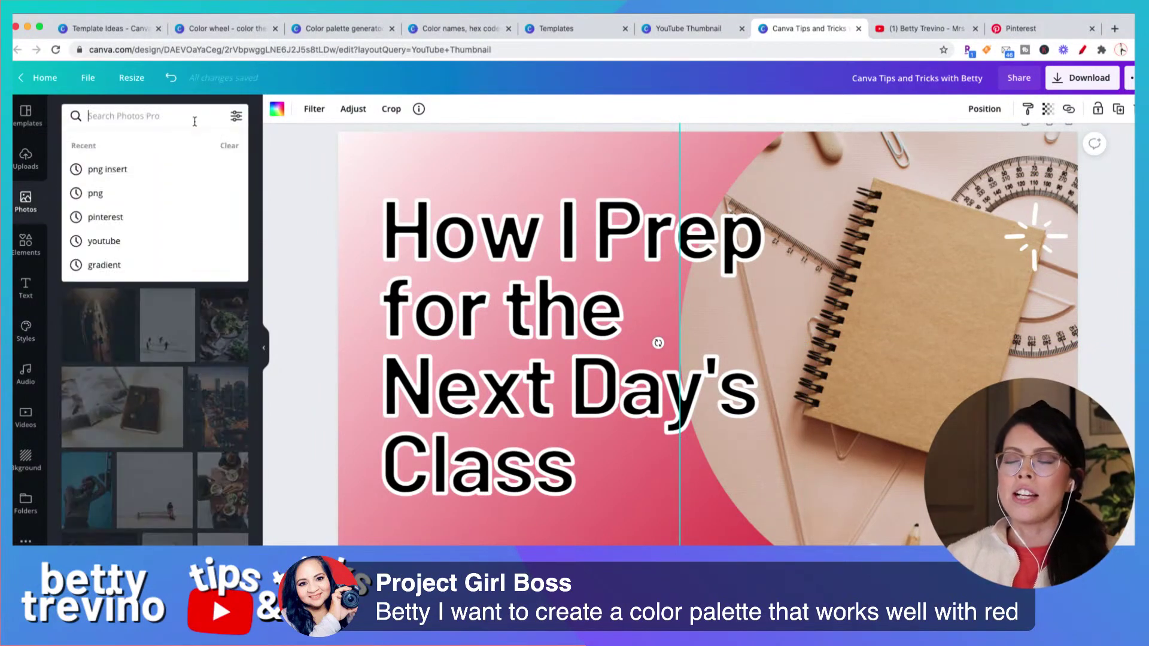
text(png)
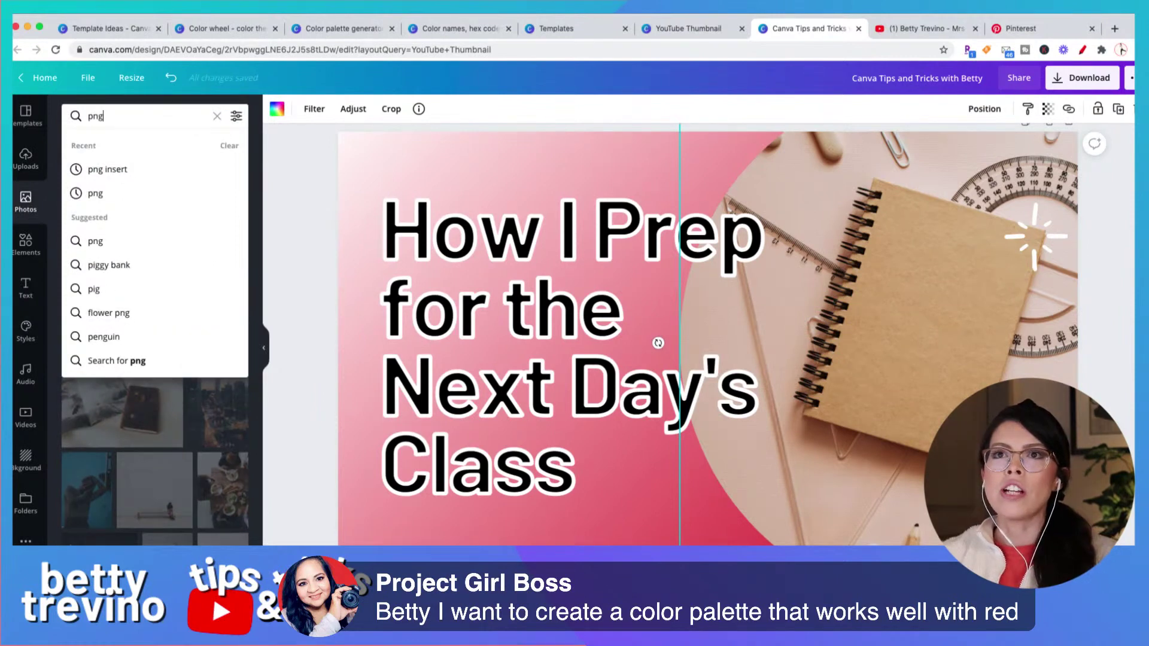
key(Return)
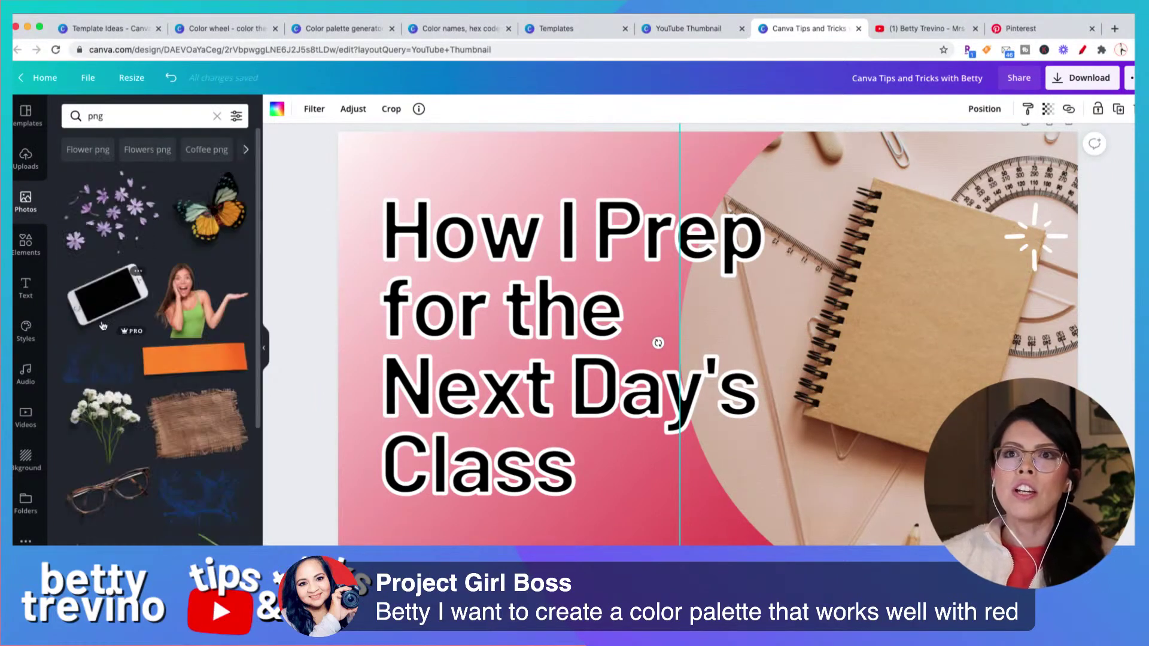
click(109, 307)
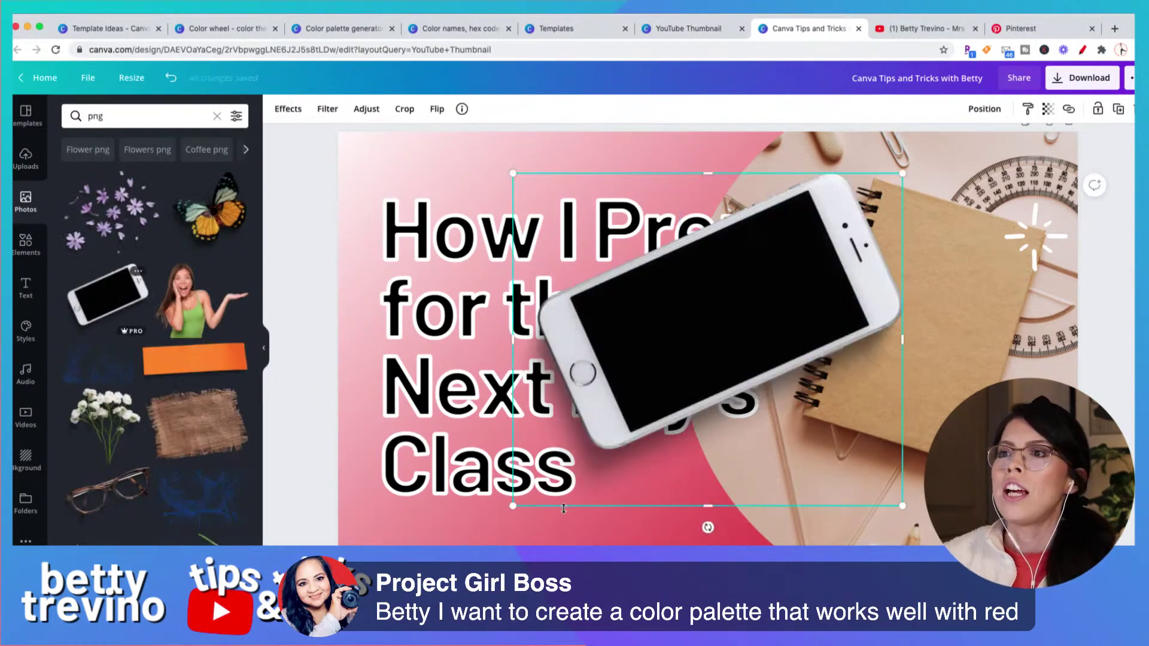
- Scale down the smartphone image and place it over the lower part of the notebook, clear of the title
drag(513, 507, 709, 372)
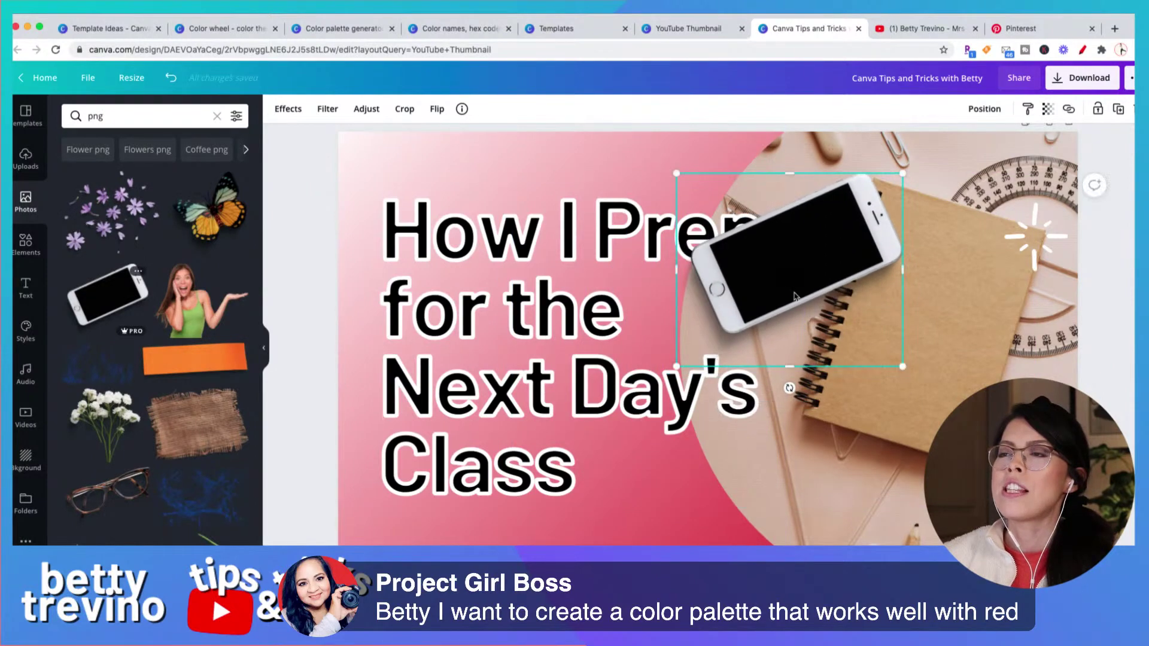
drag(796, 287, 788, 492)
click(889, 244)
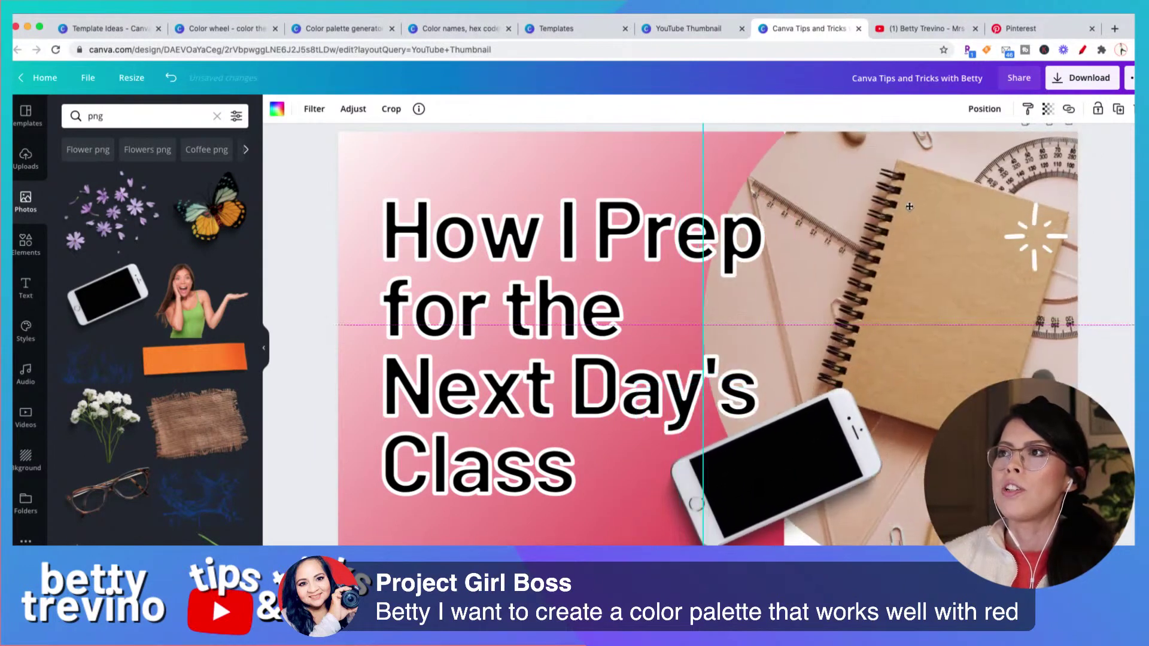
drag(821, 417, 692, 471)
drag(926, 379, 914, 367)
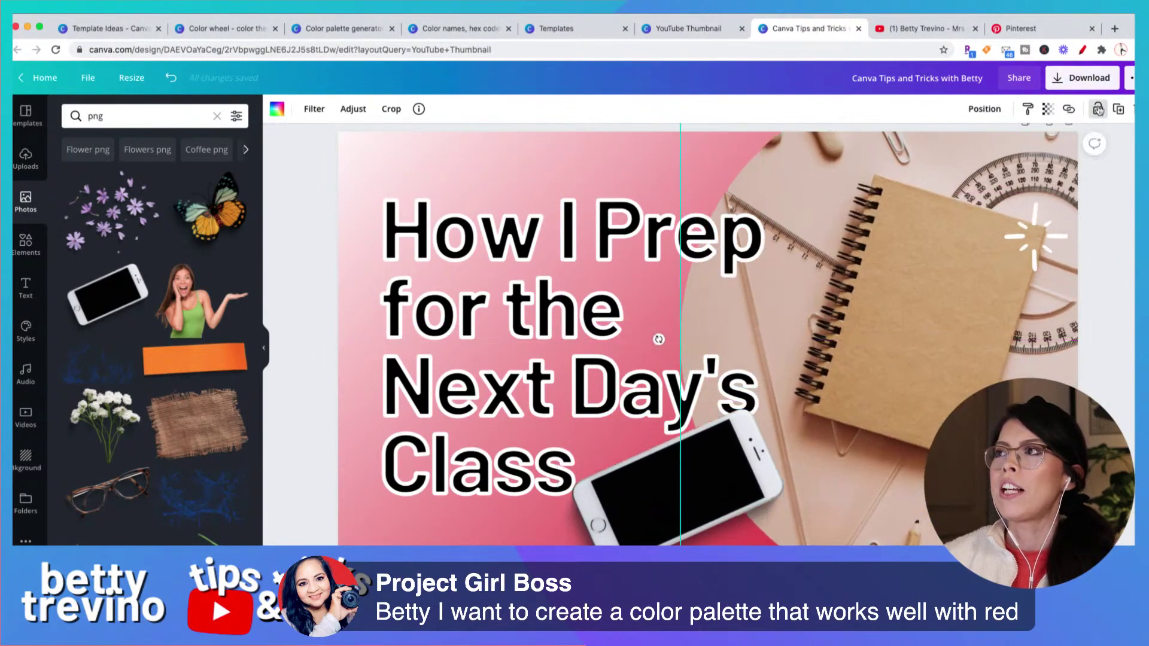
drag(677, 524, 880, 422)
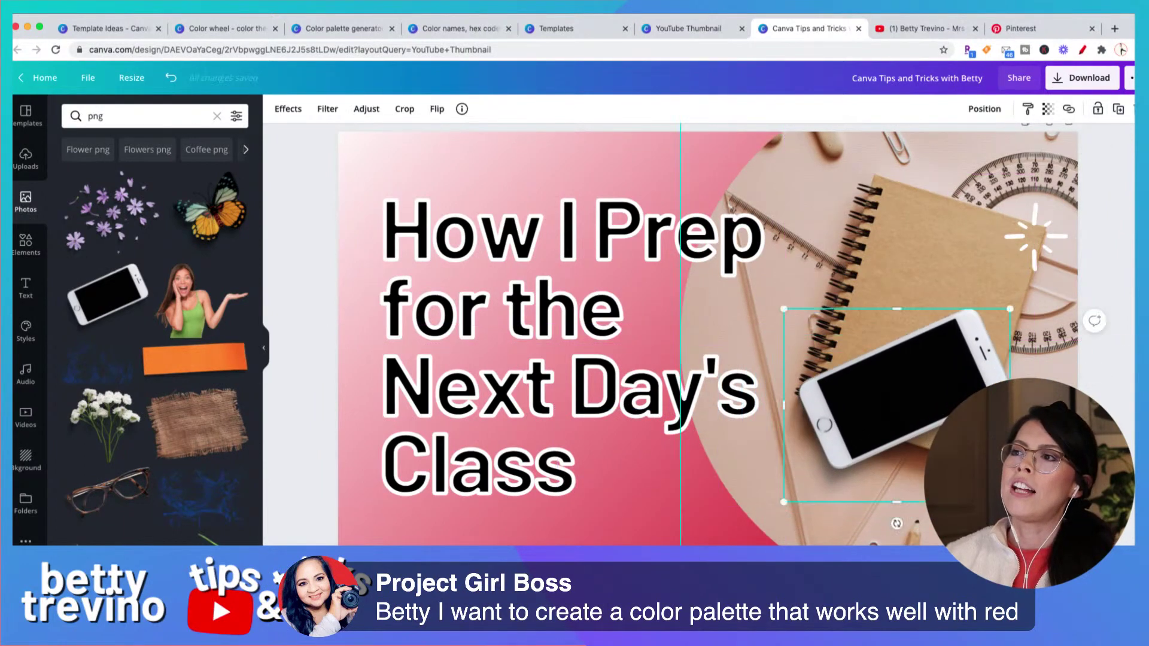
drag(1010, 502, 1043, 531)
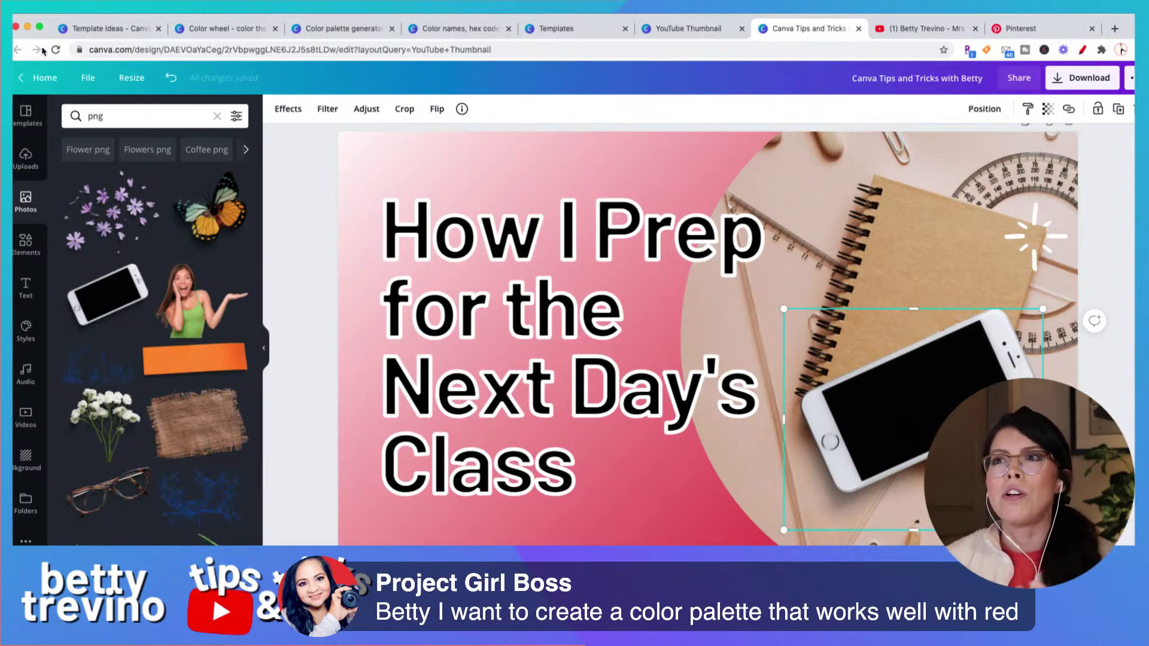
- Duplicate the outlined title and align the copy exactly over the original
click(490, 313)
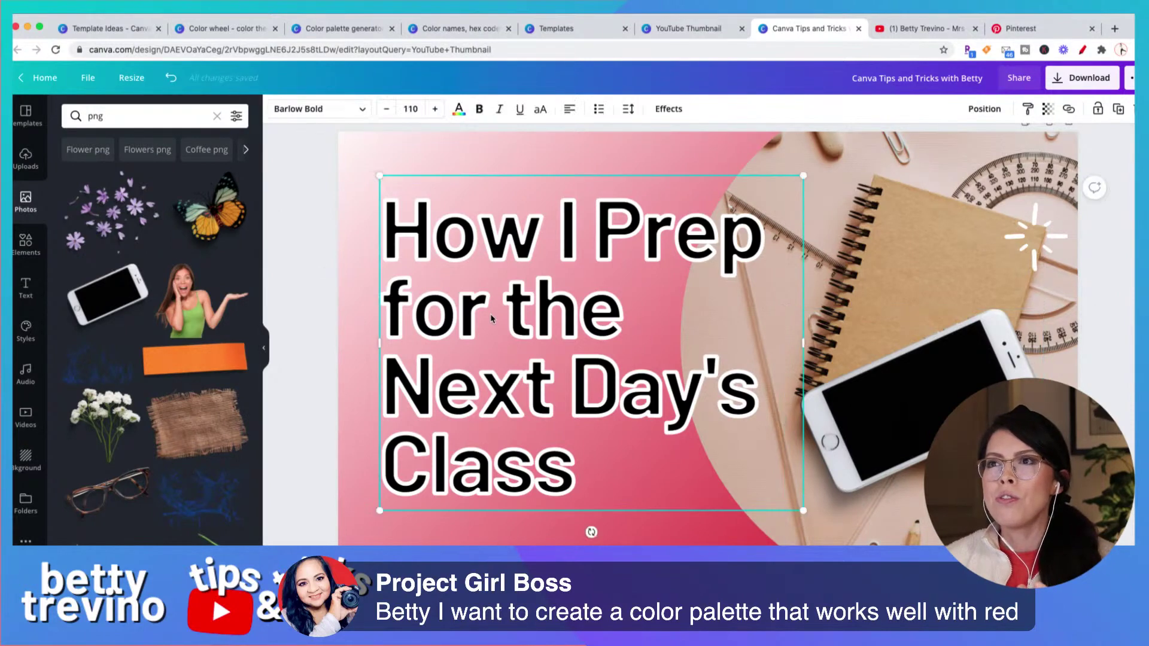
click(679, 111)
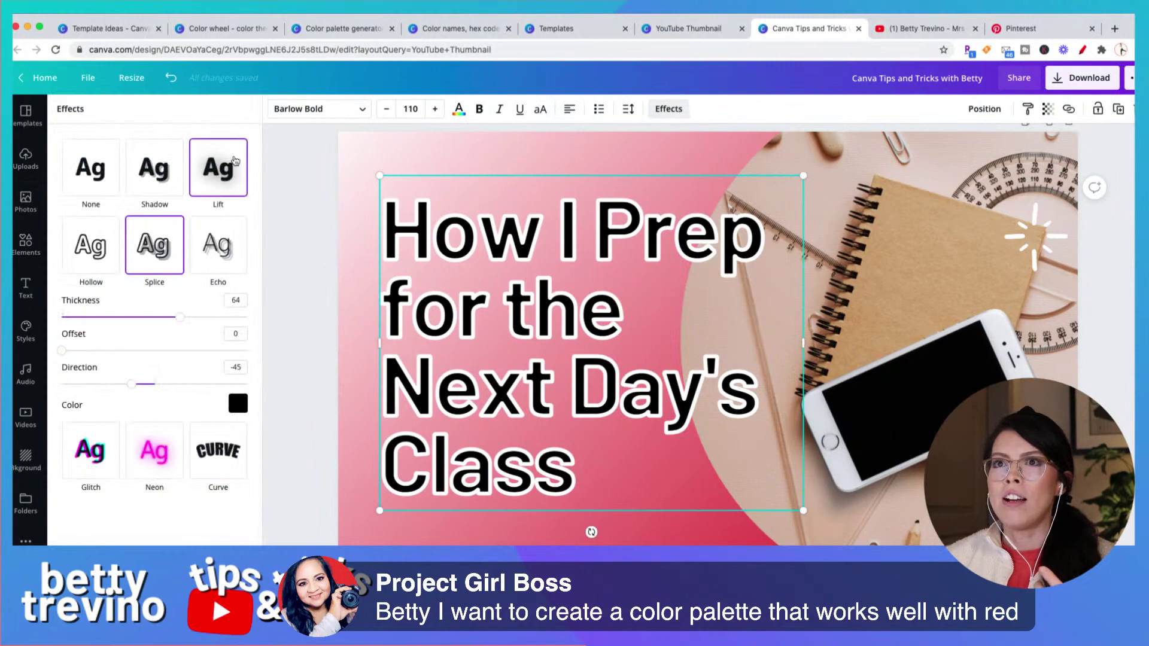
click(1119, 117)
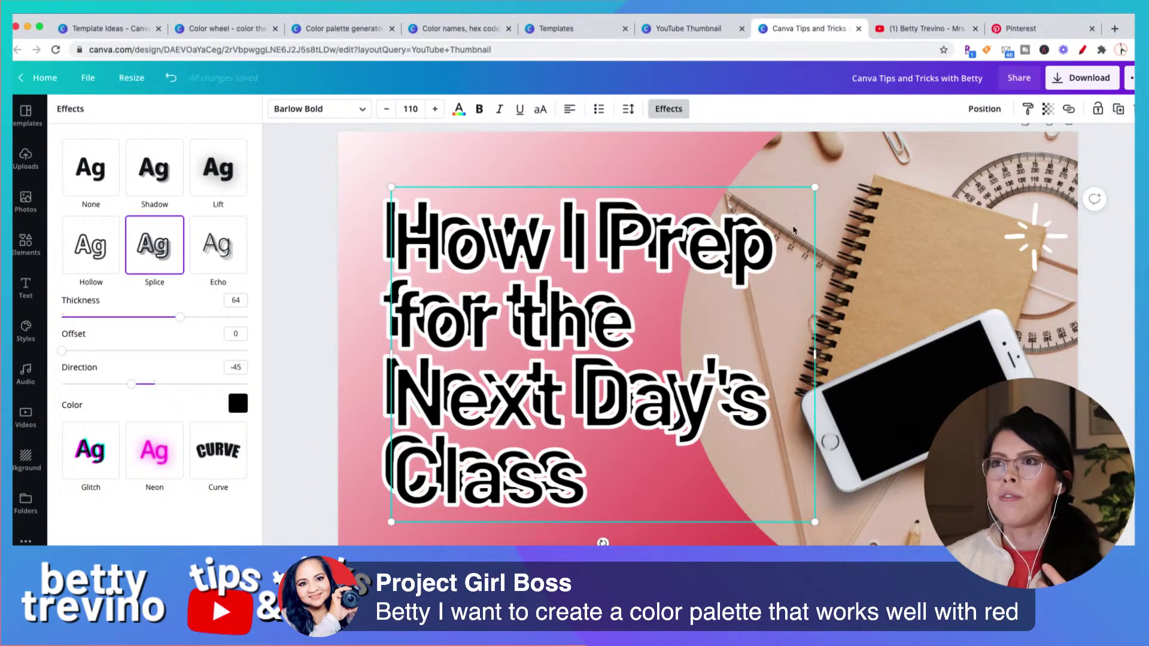
drag(758, 246, 742, 234)
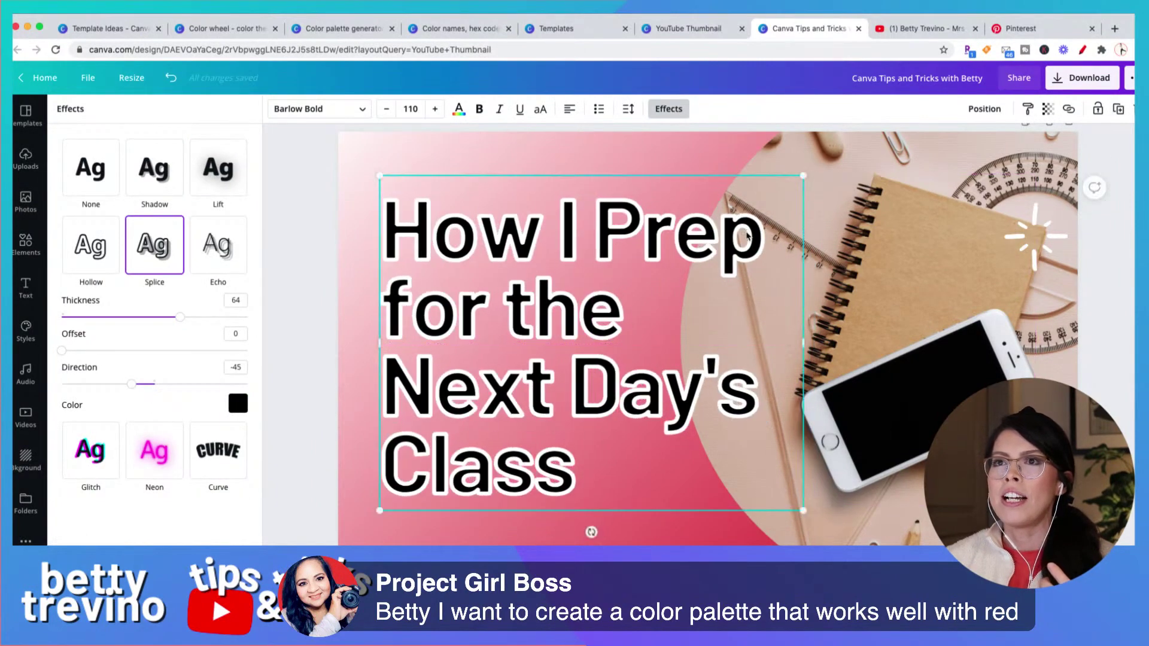
- Apply the Lift effect at intensity 100 to the title copy and send it backward behind the outlined title
click(211, 170)
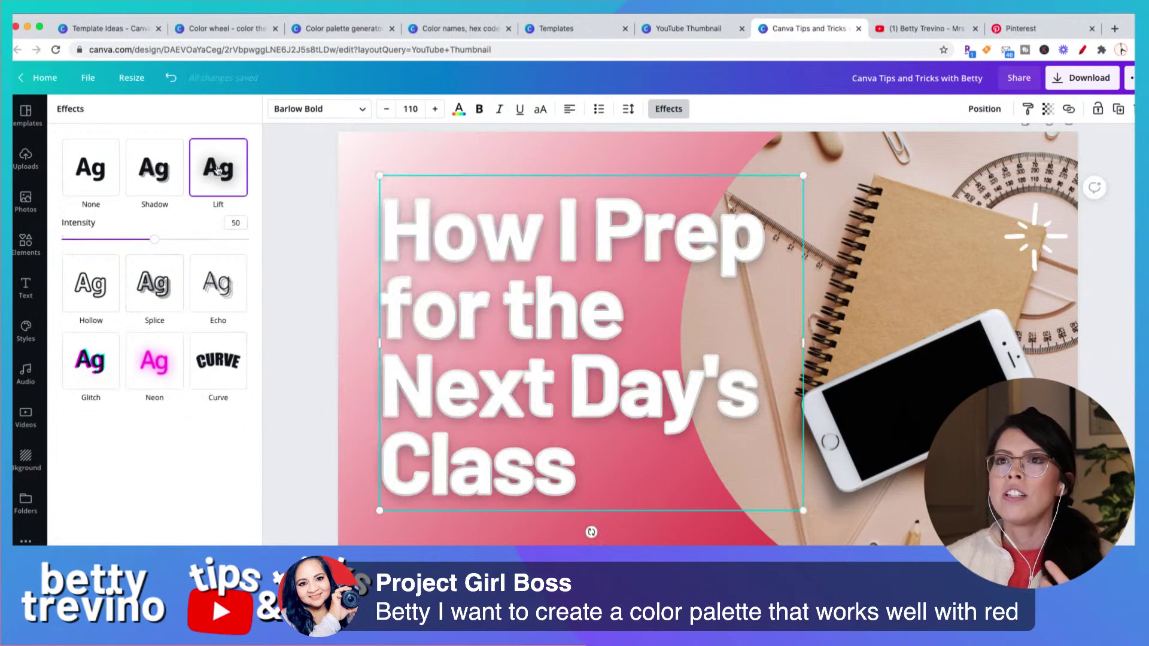
drag(156, 239, 271, 243)
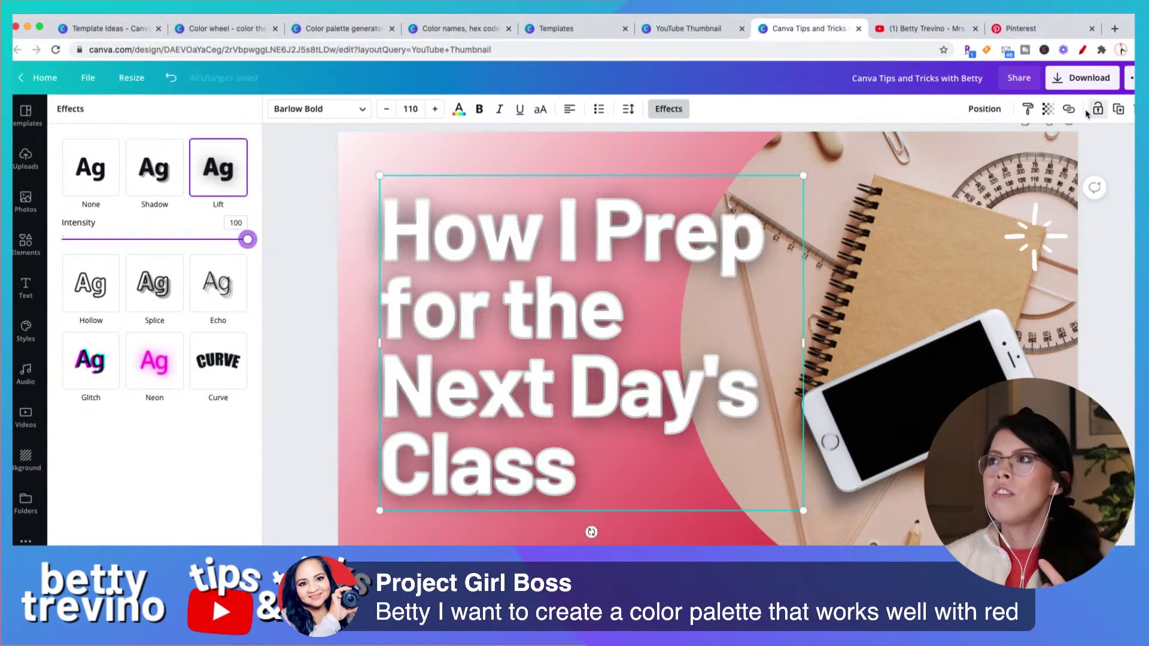
click(984, 109)
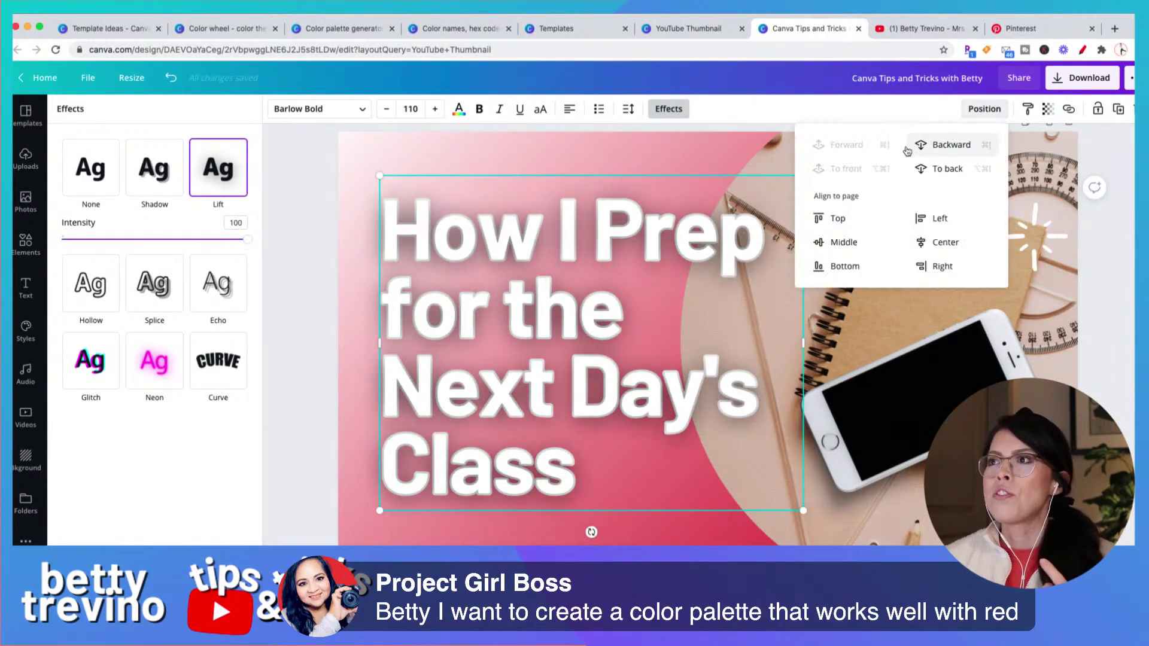
click(956, 147)
click(955, 147)
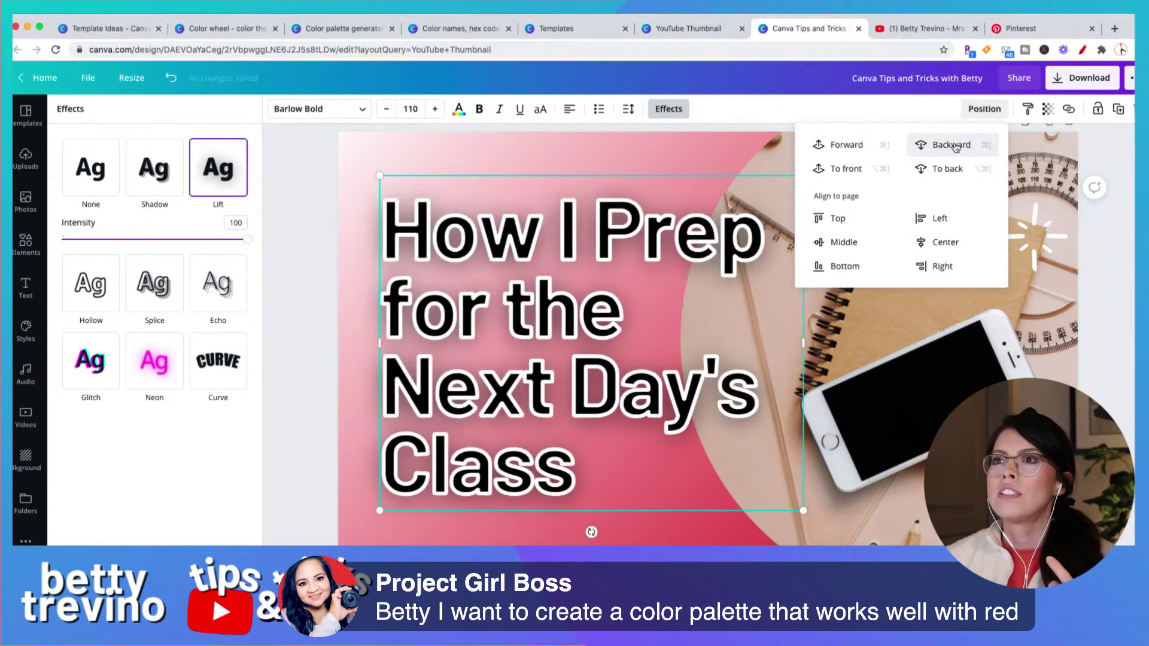
click(344, 170)
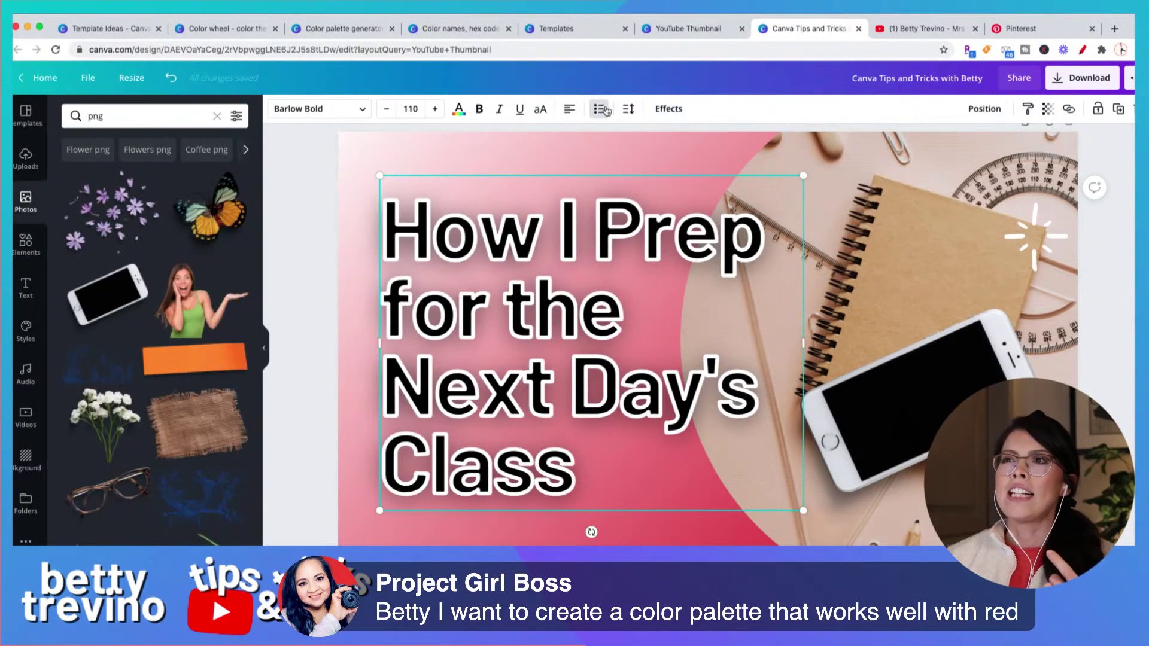
click(586, 165)
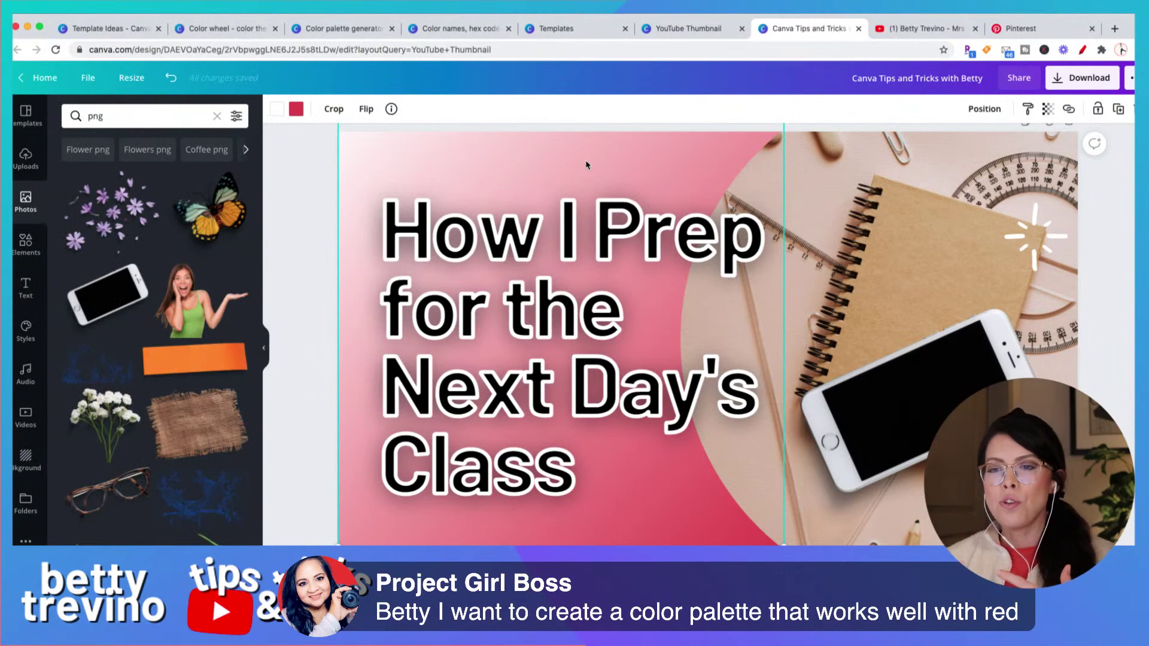